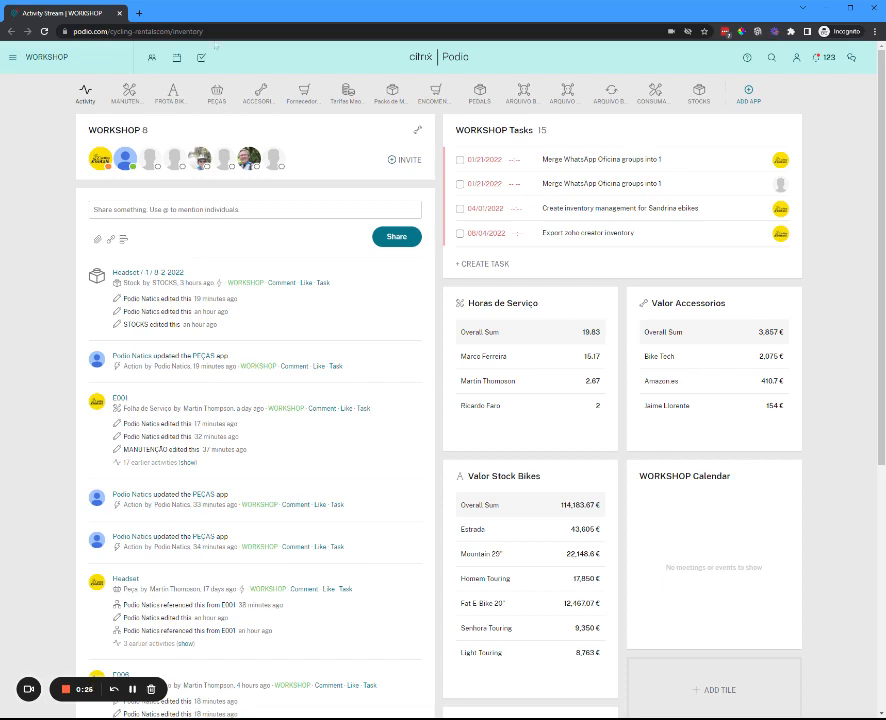
# Open globiflow.com in a new browser tab and go to its login page.
pyautogui.click(139, 13)
pyautogui.write('globiflow.com')
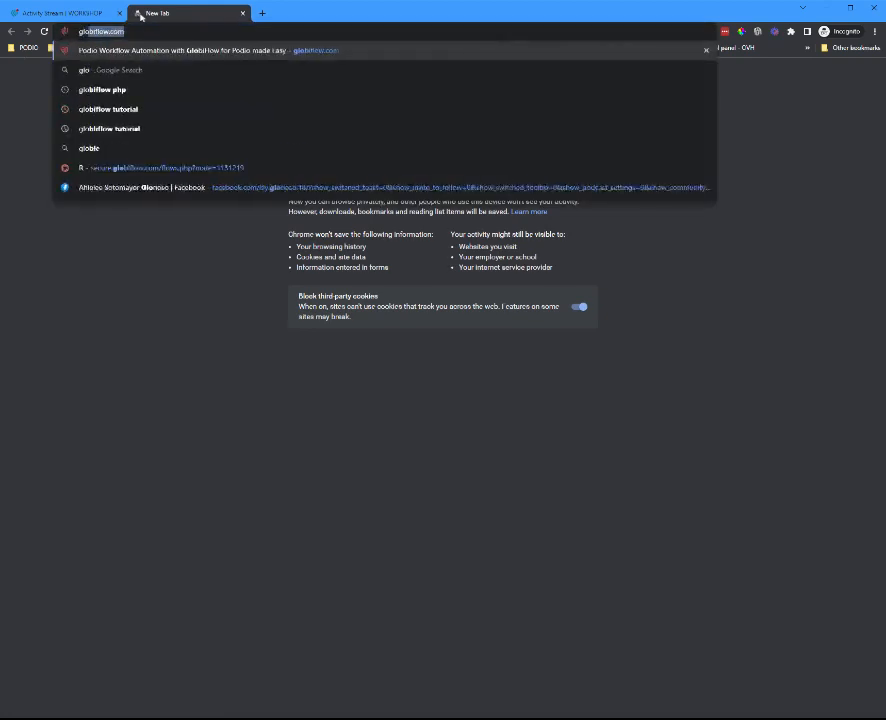
pyautogui.press('Return')
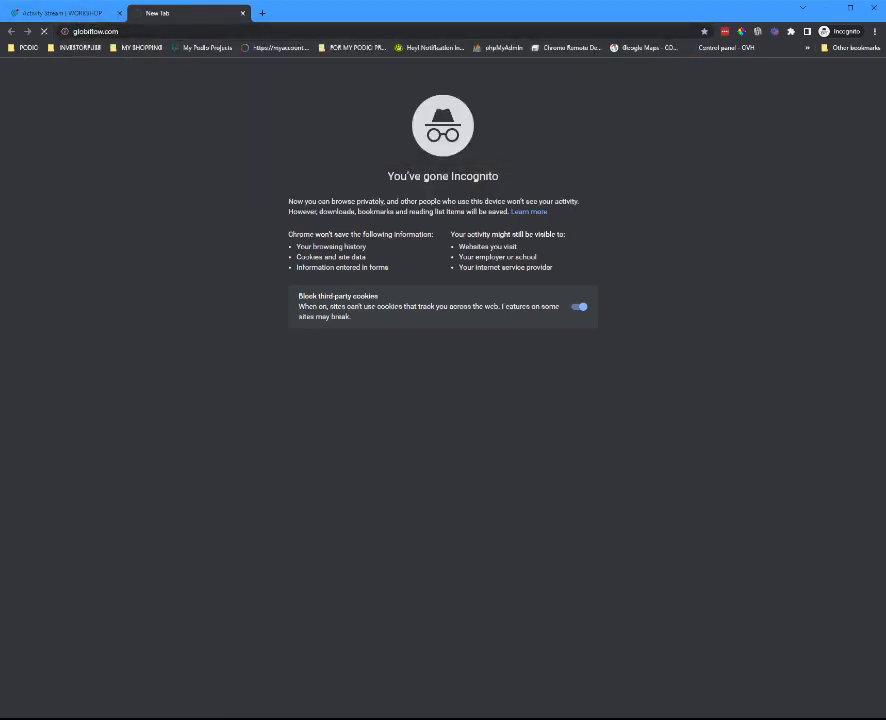
pyautogui.click(70, 14)
pyautogui.click(170, 15)
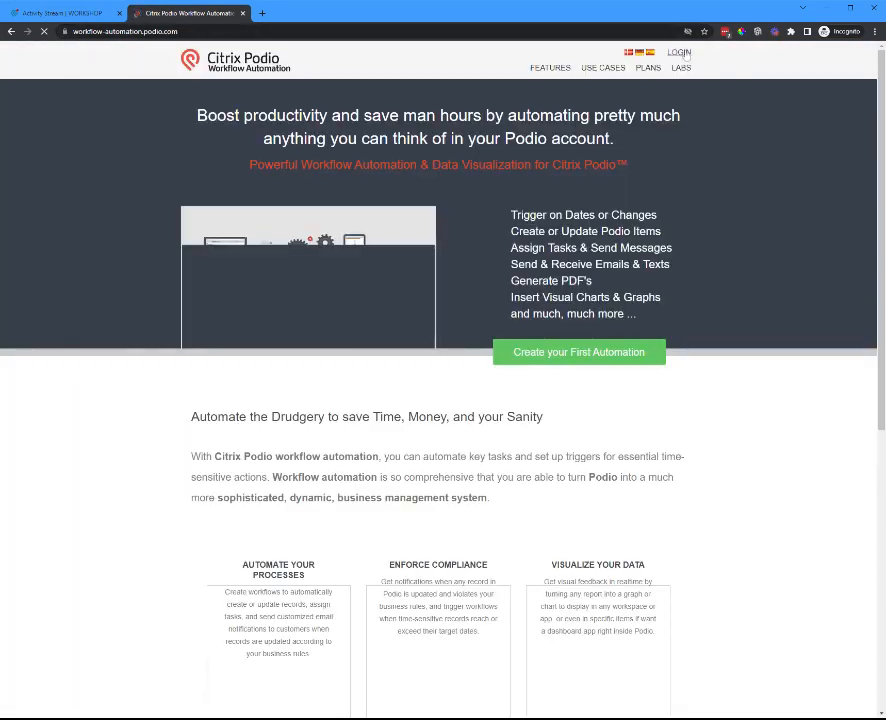
# Log in to Podio Workflow Automation with the account belonging to Cycling Rentals.
pyautogui.click(60, 13)
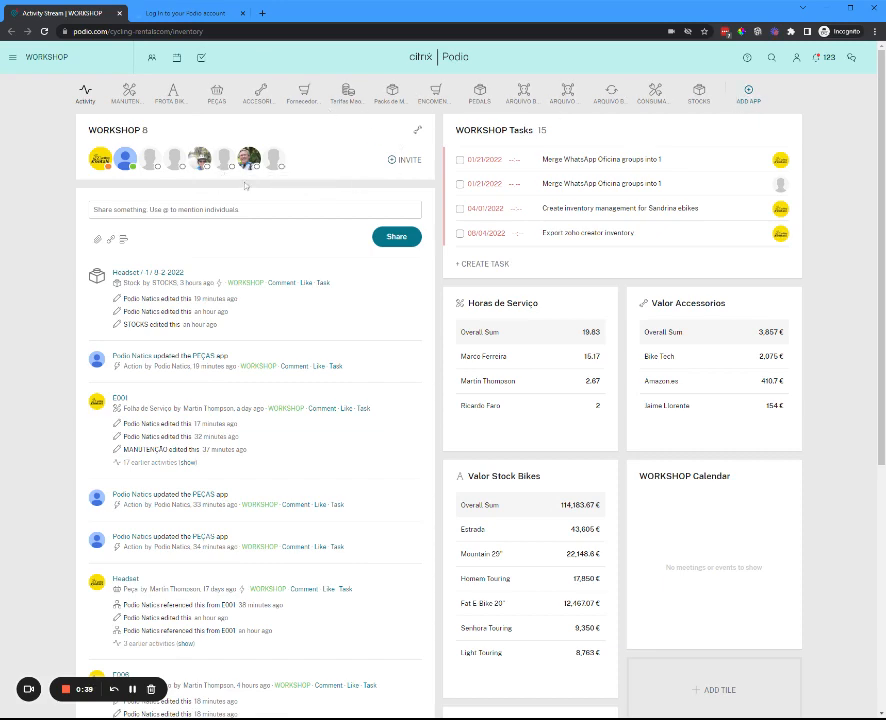
pyautogui.click(190, 13)
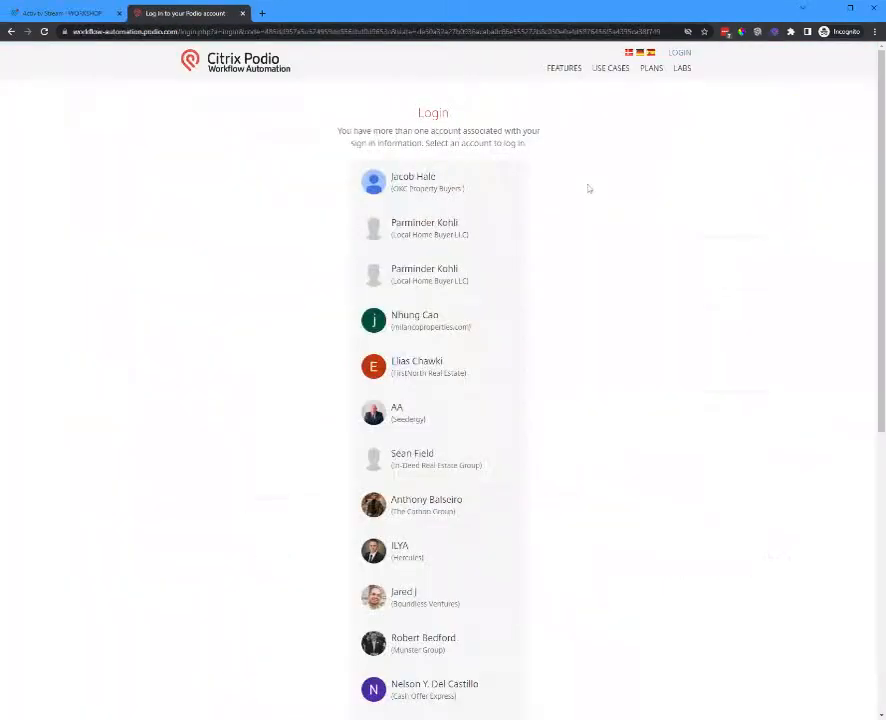
pyautogui.scroll(-1, 461, 589)
pyautogui.scroll(-5, 461, 589)
pyautogui.click(447, 484)
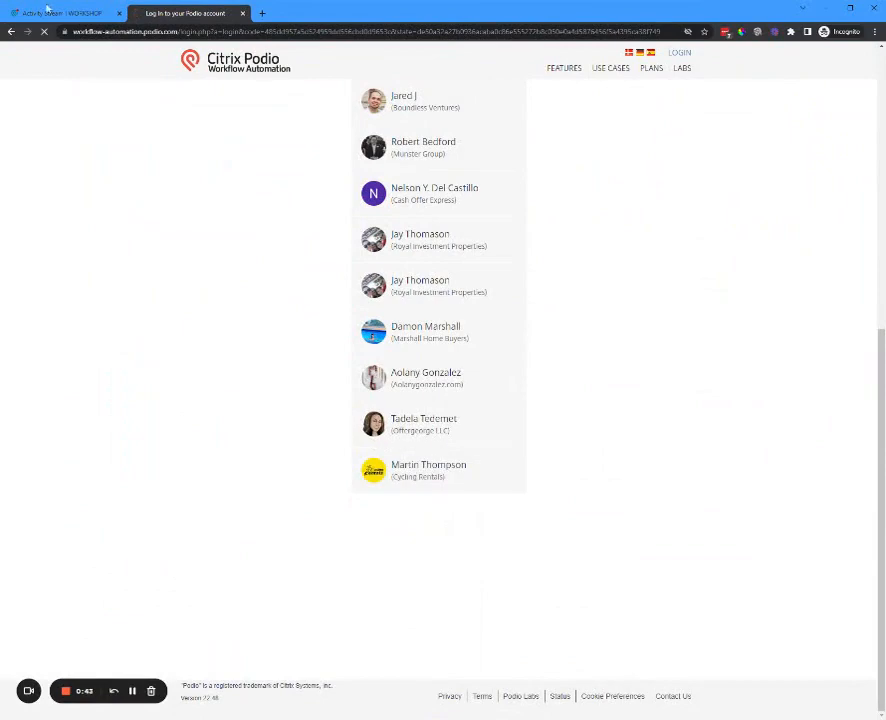
# Open the workshop's CONSUMABLE PARTS, STOCKS, PEÇAS and MANUTENÇÃO apps in separate browser tabs.
pyautogui.click(42, 14)
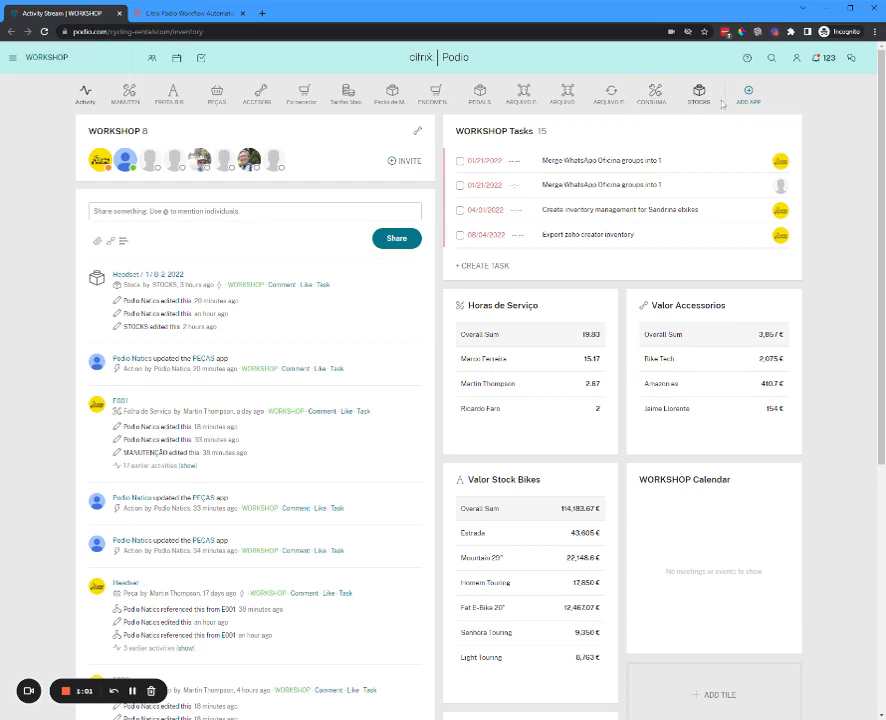
pyautogui.middleClick(656, 94)
pyautogui.middleClick(699, 94)
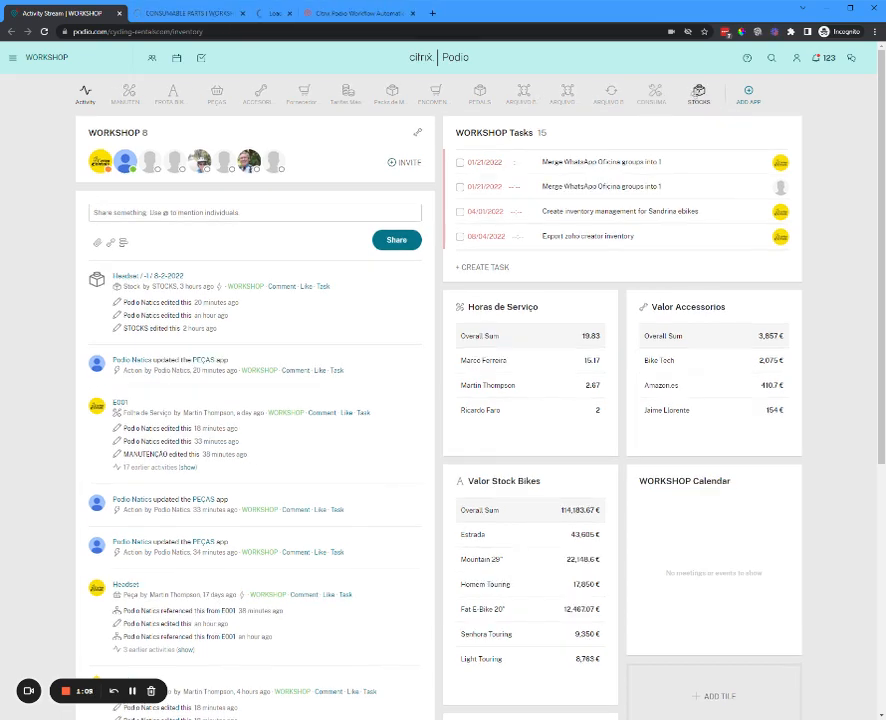
pyautogui.scroll(-1, 363, 166)
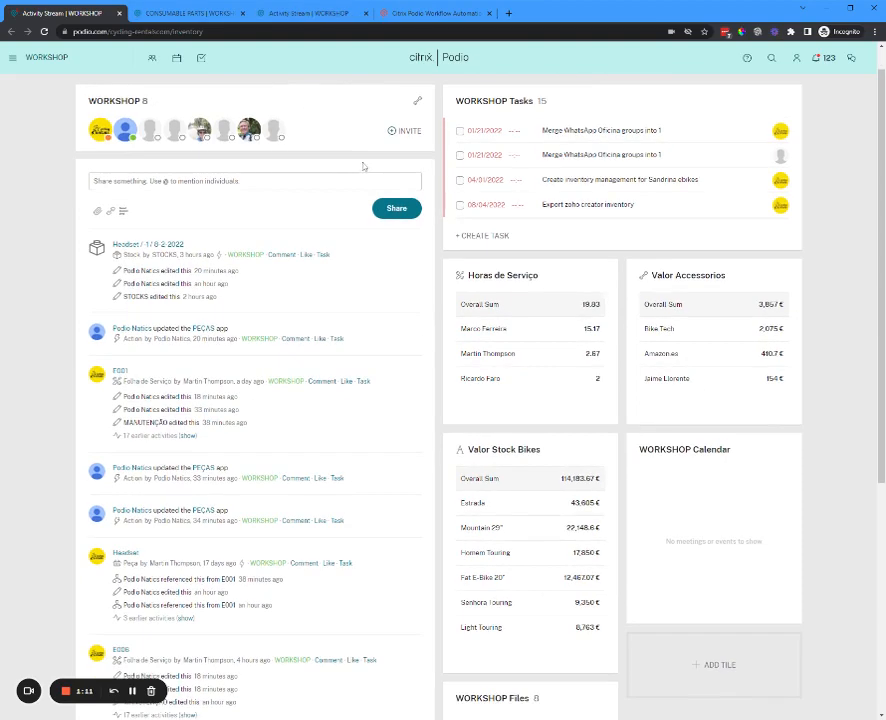
pyautogui.scroll(1, 341, 155)
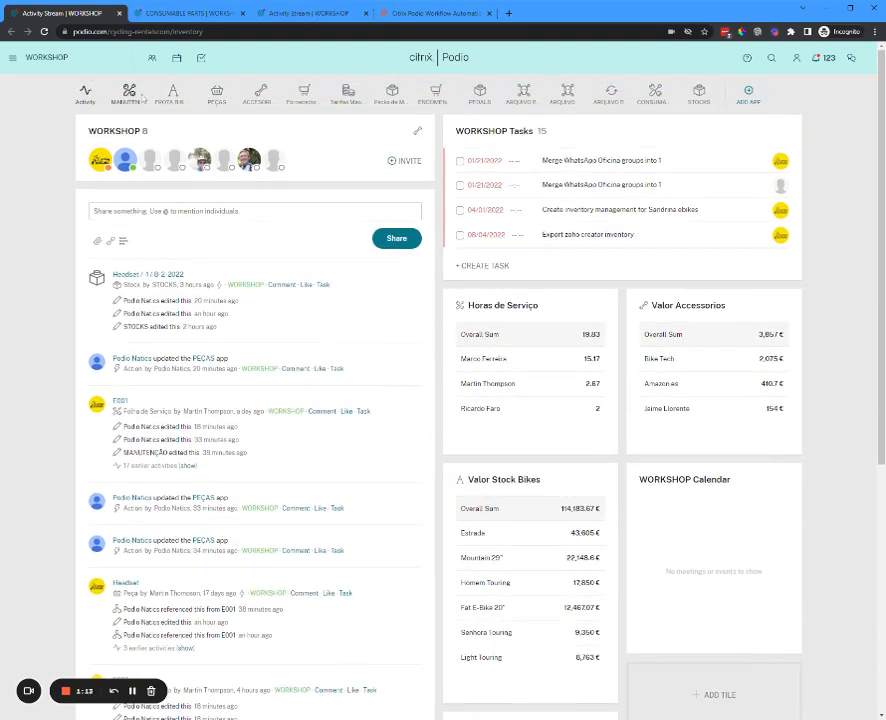
pyautogui.middleClick(215, 100)
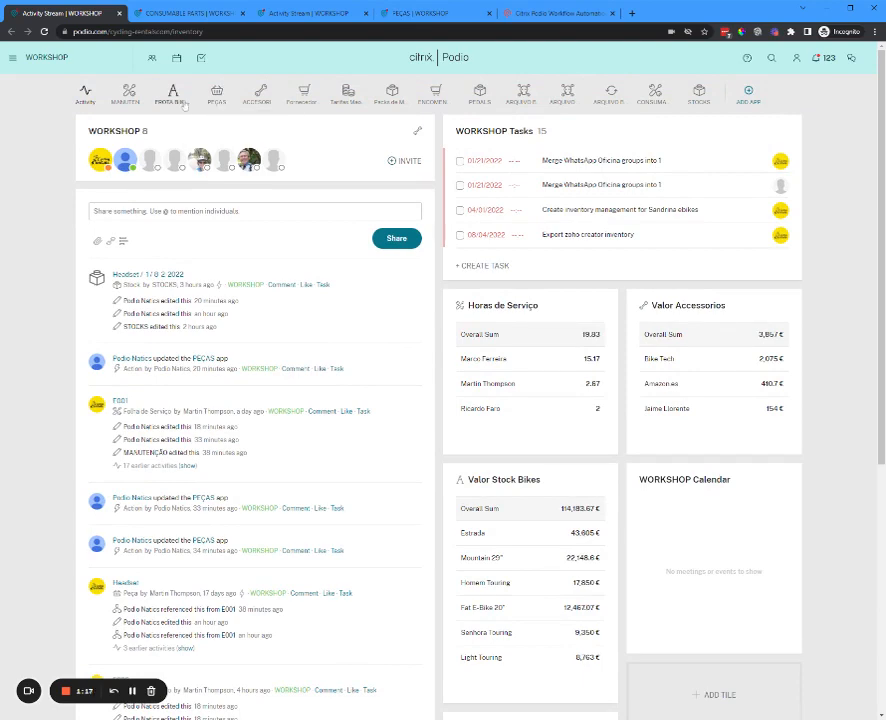
pyautogui.middleClick(129, 97)
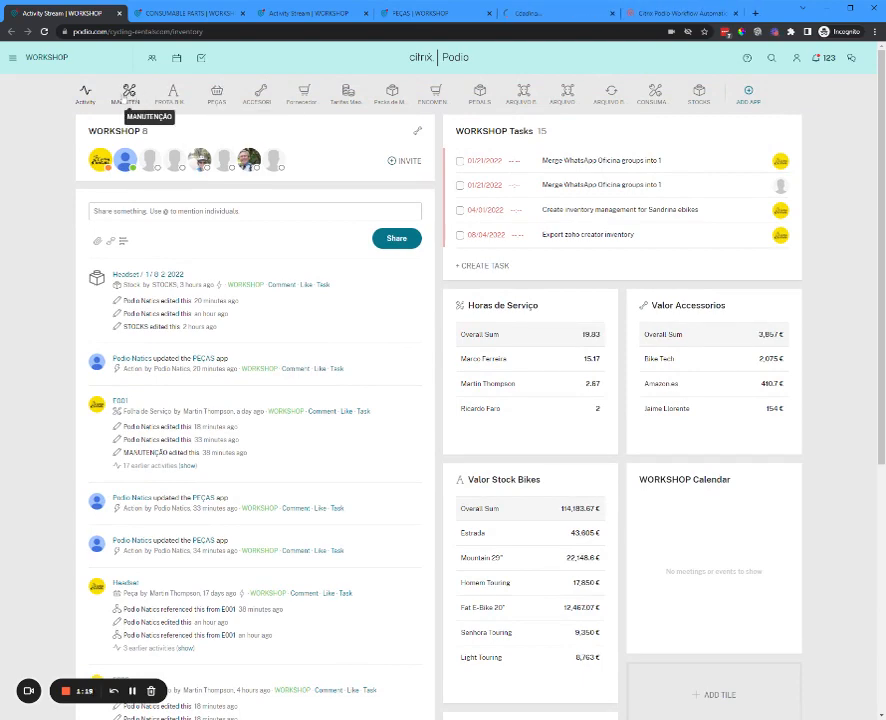
# Close the original workshop activity tab and load the STOCKS app in the remaining activity tab.
pyautogui.click(548, 13)
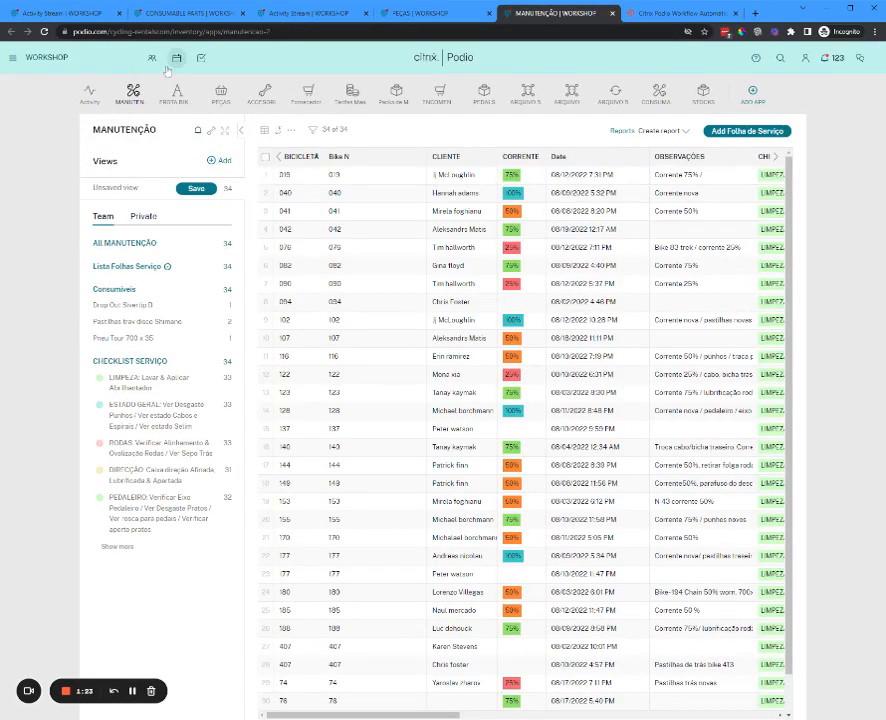
pyautogui.click(70, 13)
pyautogui.click(118, 13)
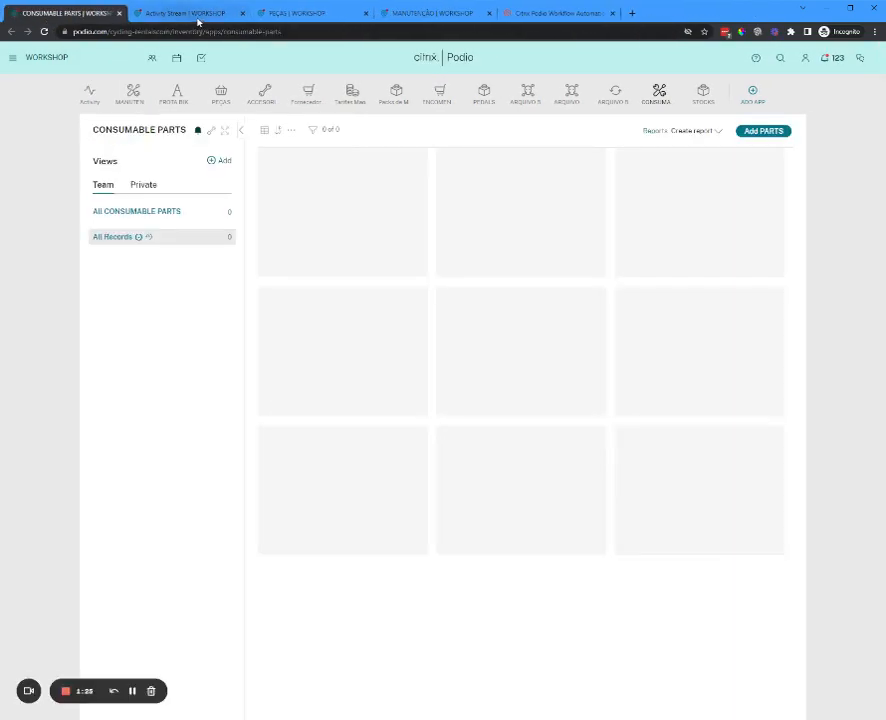
pyautogui.click(197, 15)
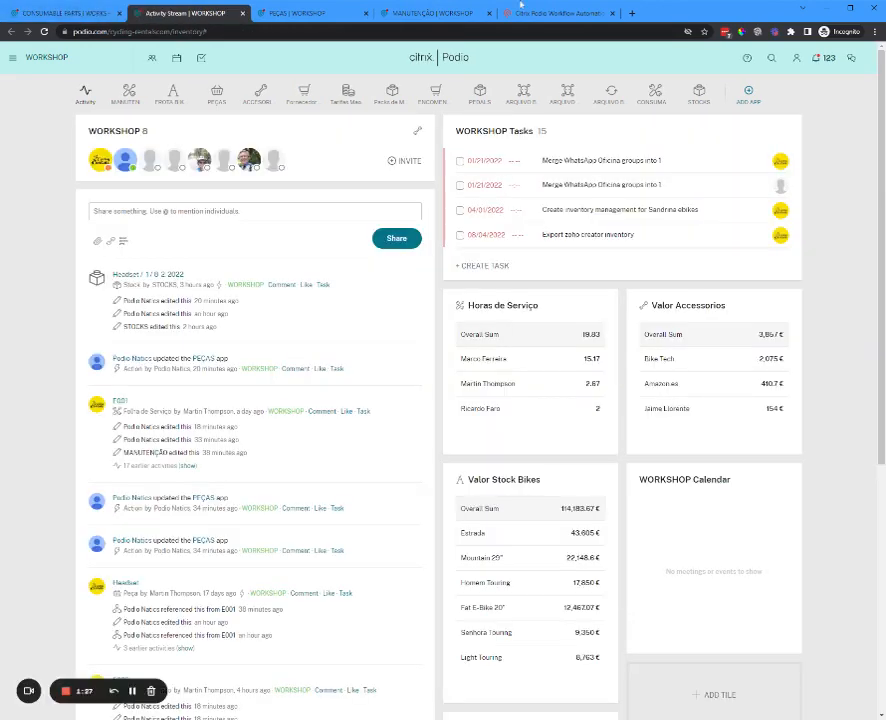
pyautogui.click(699, 93)
# Look over the CONSUMABLE PARTS and STOCKS apps.
pyautogui.click(66, 13)
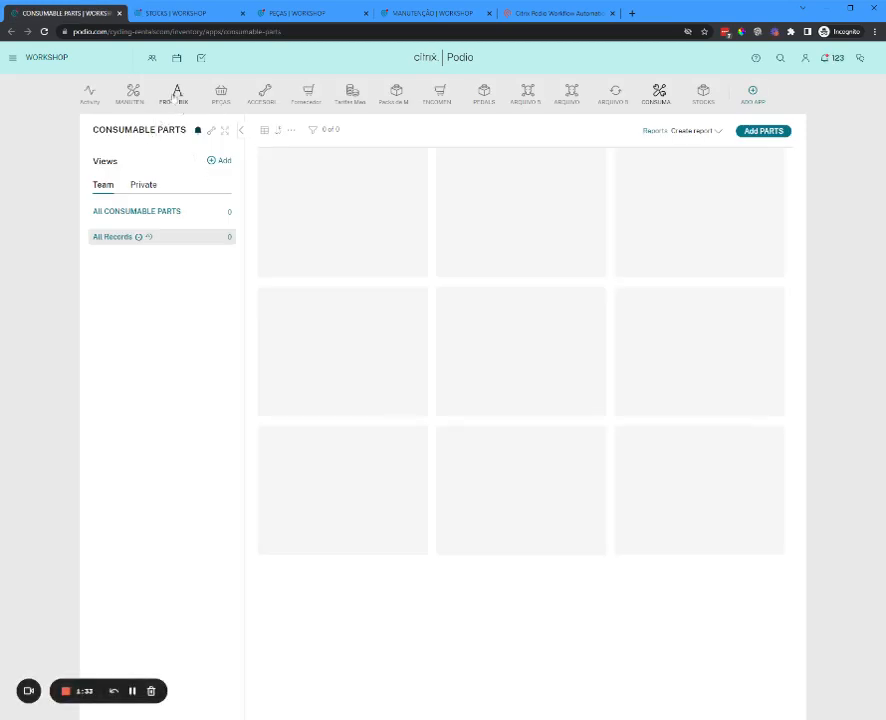
pyautogui.click(188, 13)
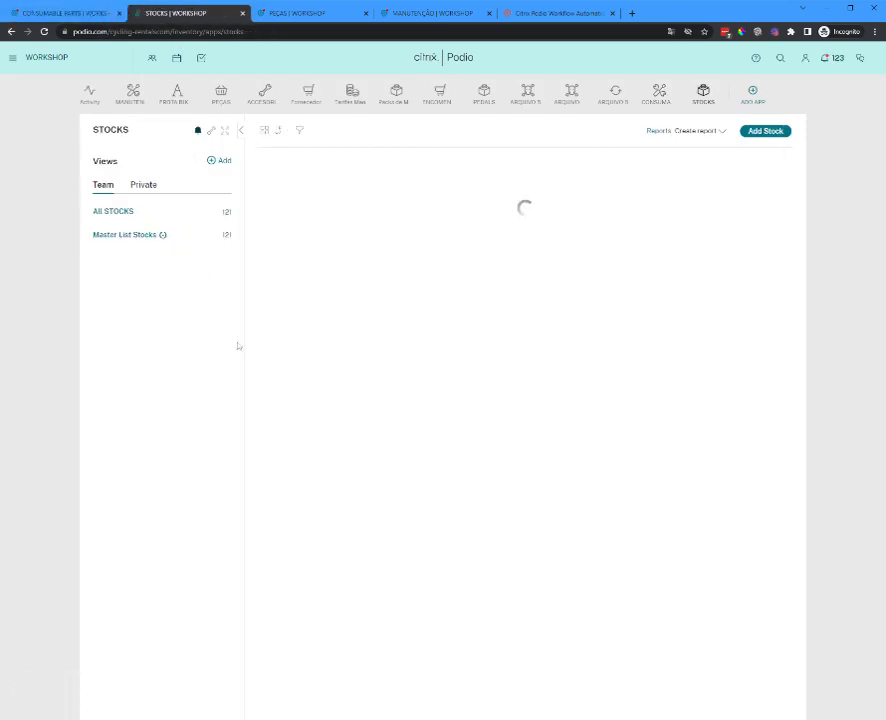
pyautogui.click(44, 14)
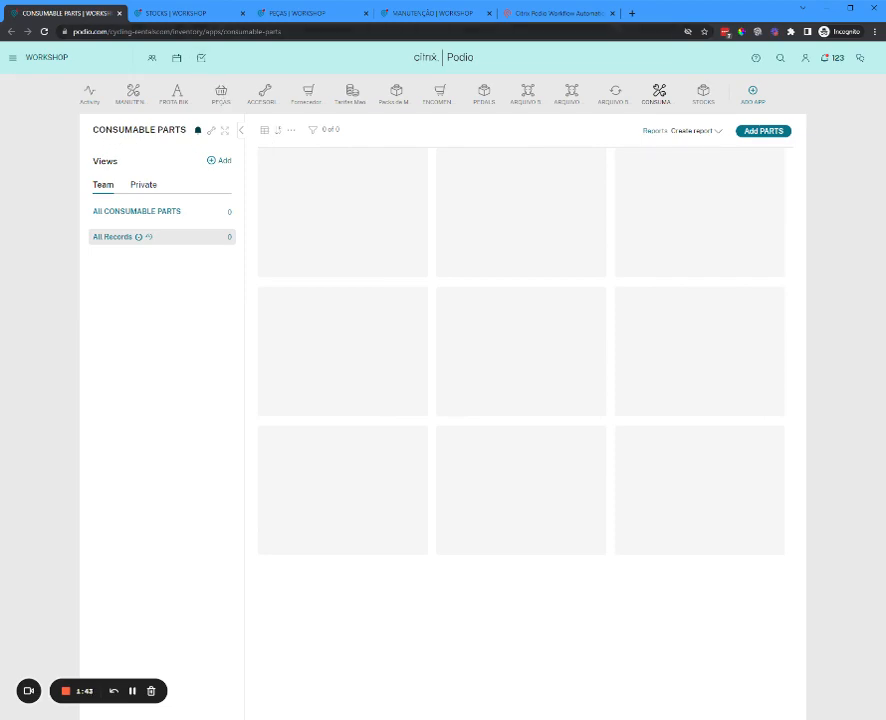
# Open the service sheet for bike 019 in MANUTENÇÃO and review its fields and service checklist.
pyautogui.click(425, 13)
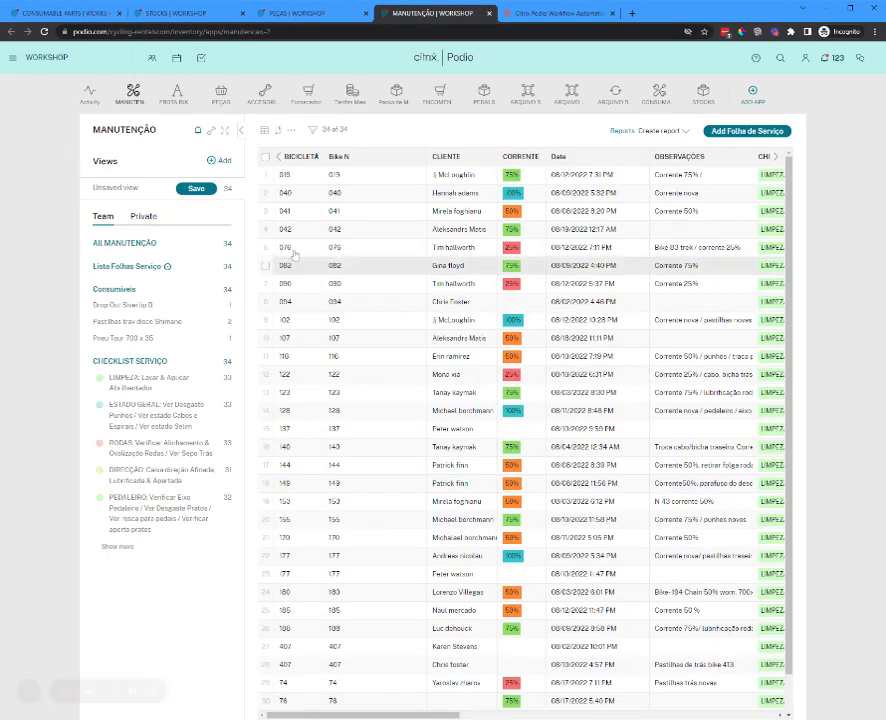
pyautogui.click(304, 174)
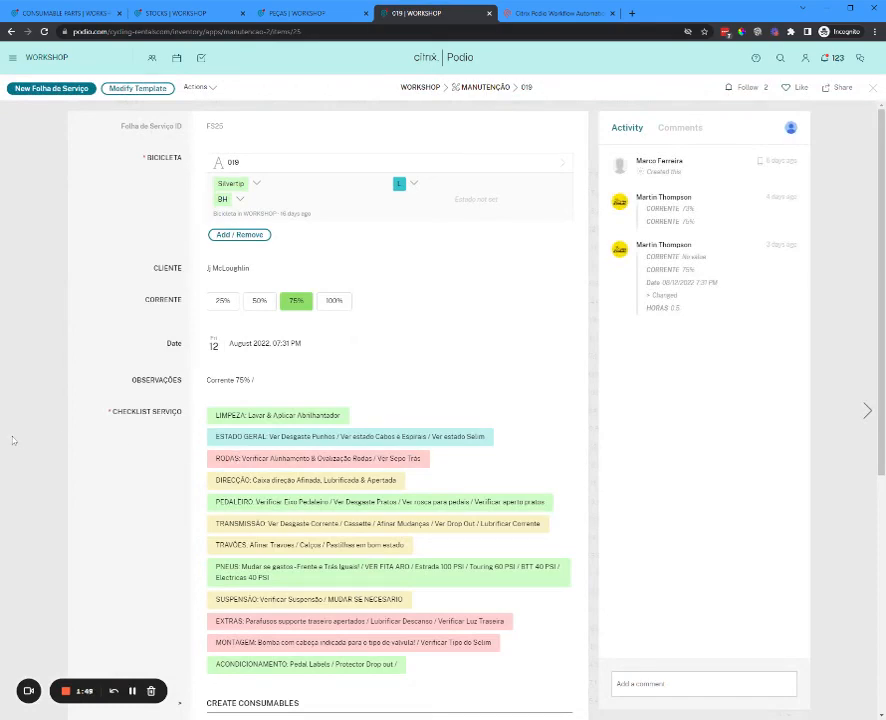
pyautogui.scroll(-5, 88, 438)
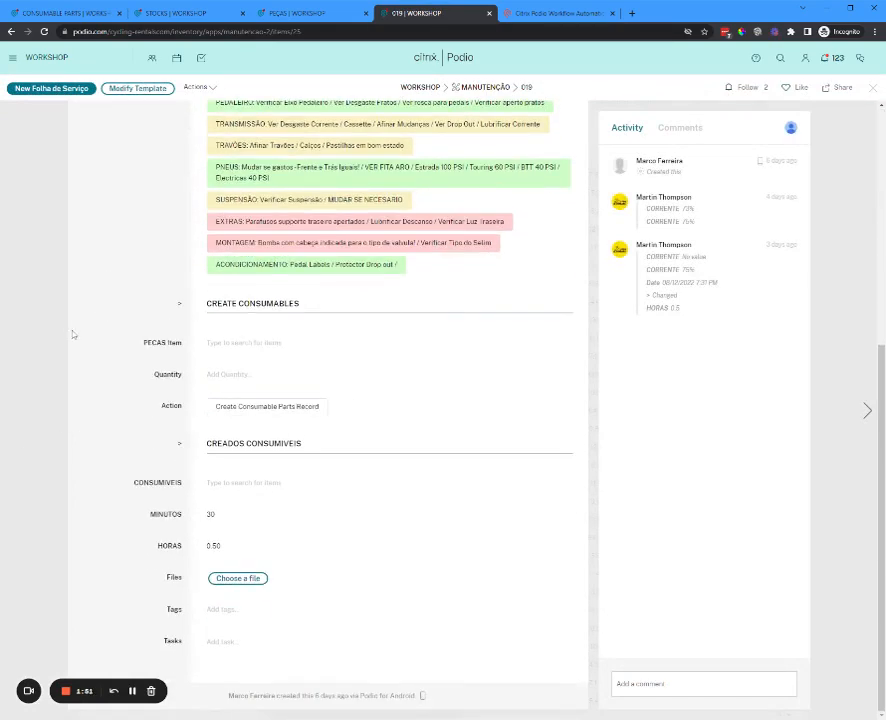
pyautogui.scroll(5, 83, 300)
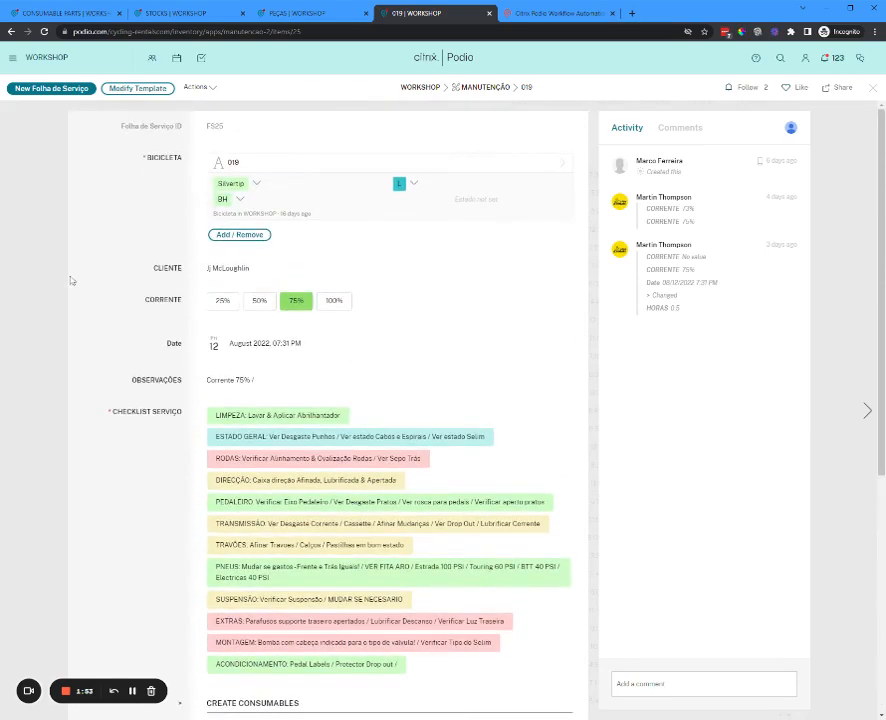
pyautogui.scroll(-5, 57, 260)
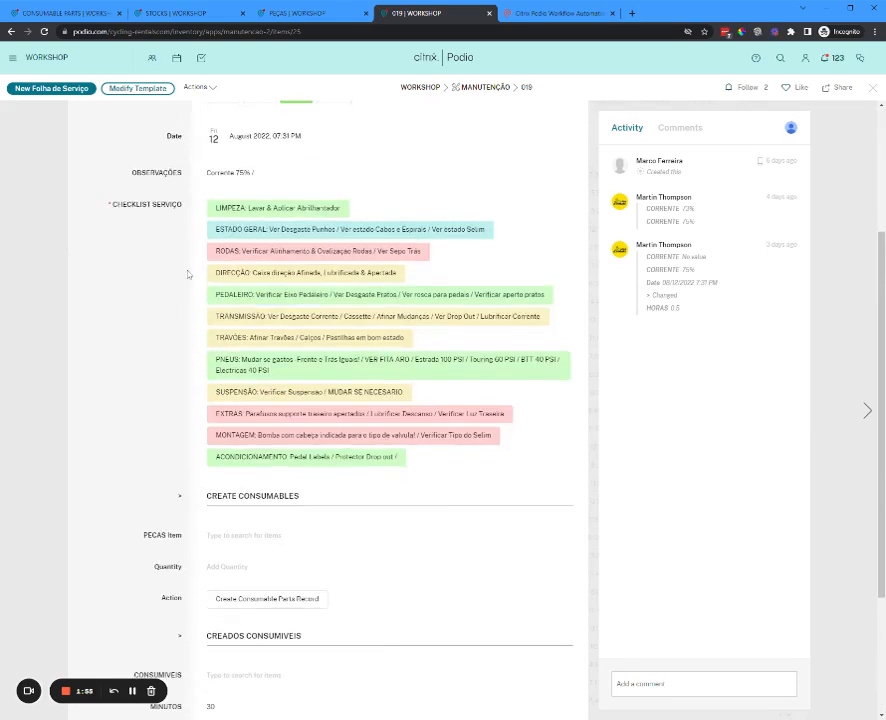
pyautogui.scroll(2, 185, 310)
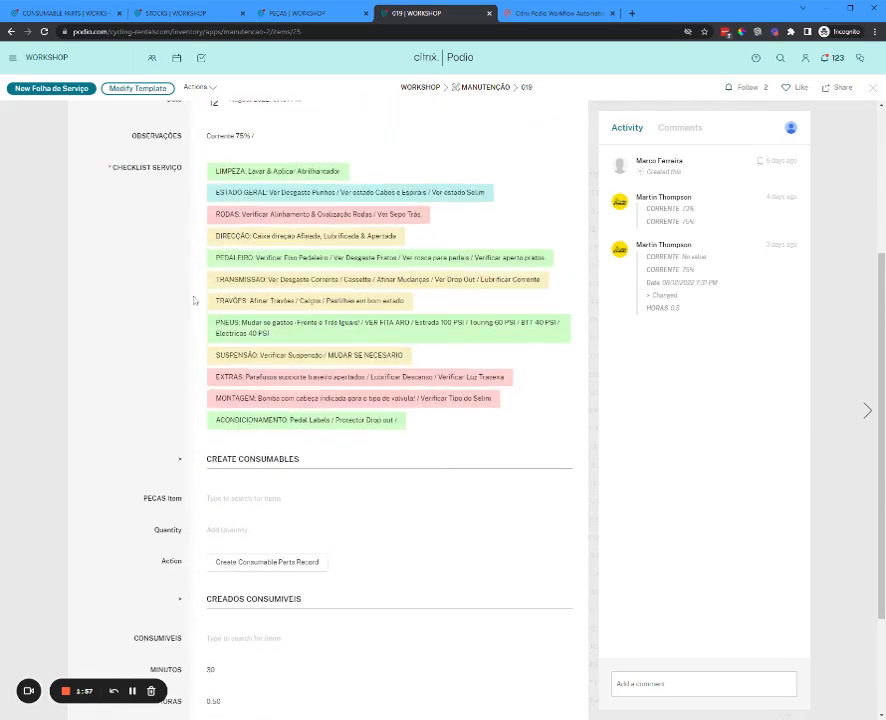
# Examine the CREATE CONSUMABLES section of bike 019's service sheet.
pyautogui.scroll(-2, 178, 300)
pyautogui.moveTo(211, 303); pyautogui.dragTo(393, 306)
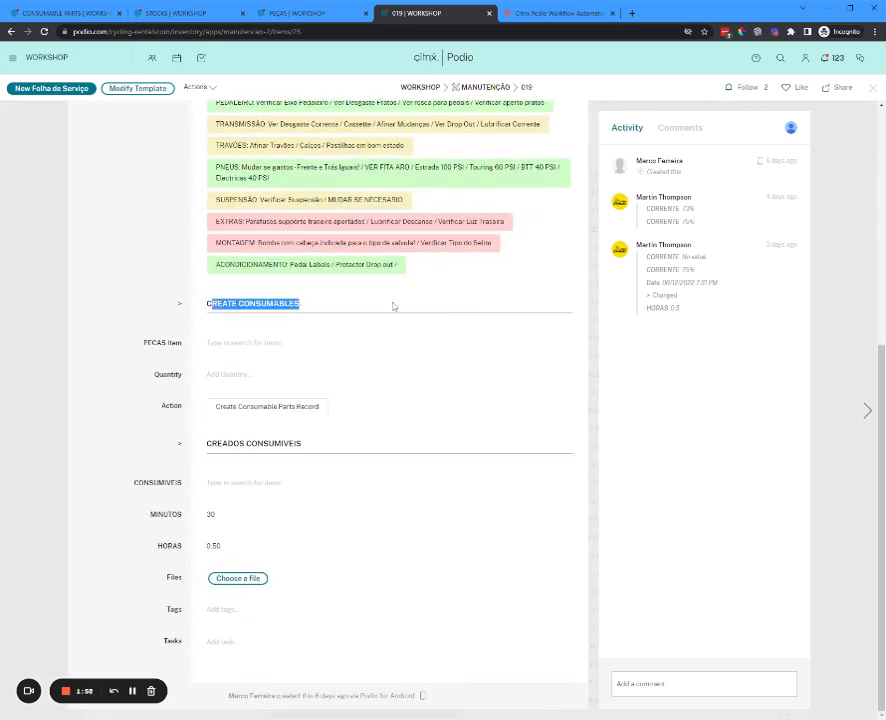
pyautogui.click(120, 252)
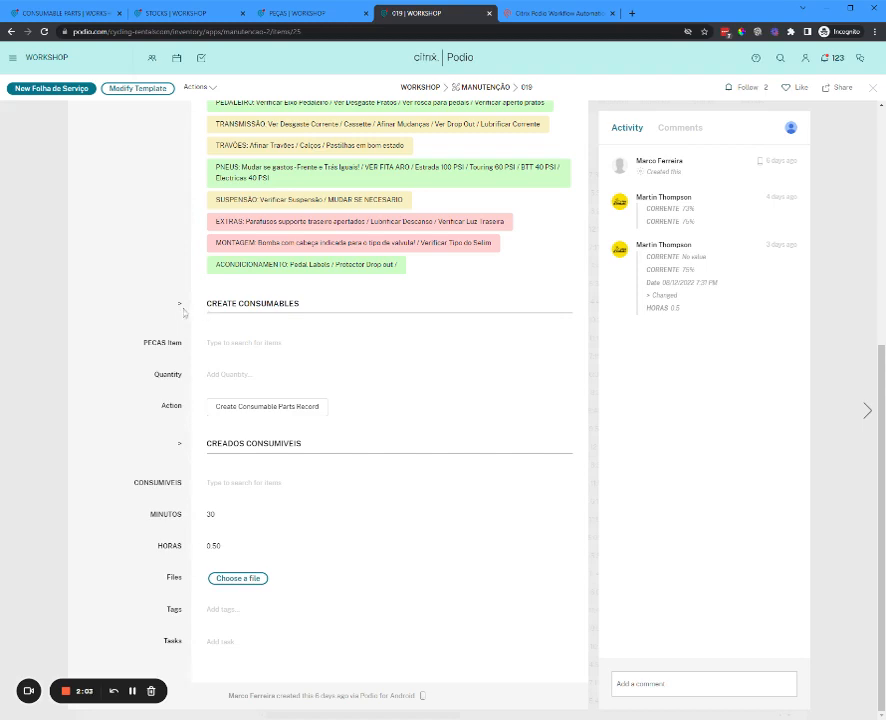
pyautogui.moveTo(108, 310); pyautogui.dragTo(307, 366)
pyautogui.click(108, 292)
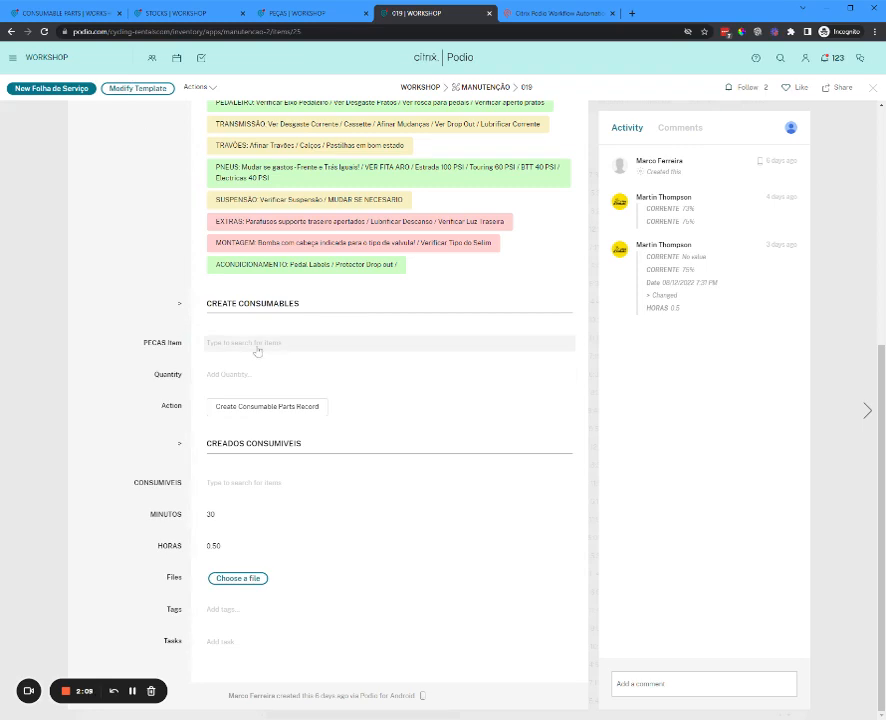
# Start a new PARTS record in CONSUMABLE PARTS and inspect its PECAS and Quantity fields.
pyautogui.click(70, 12)
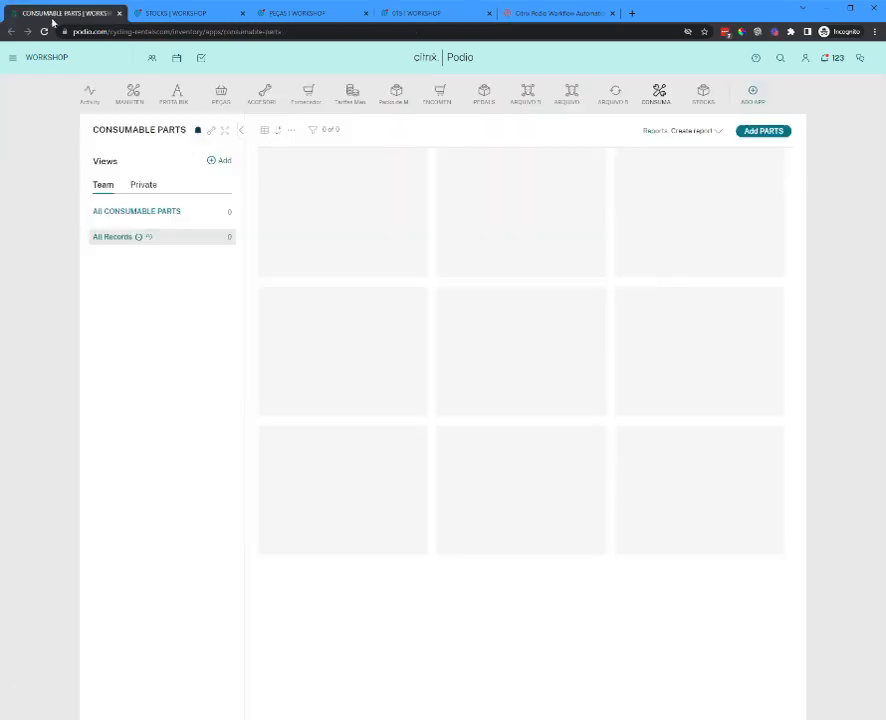
pyautogui.click(765, 132)
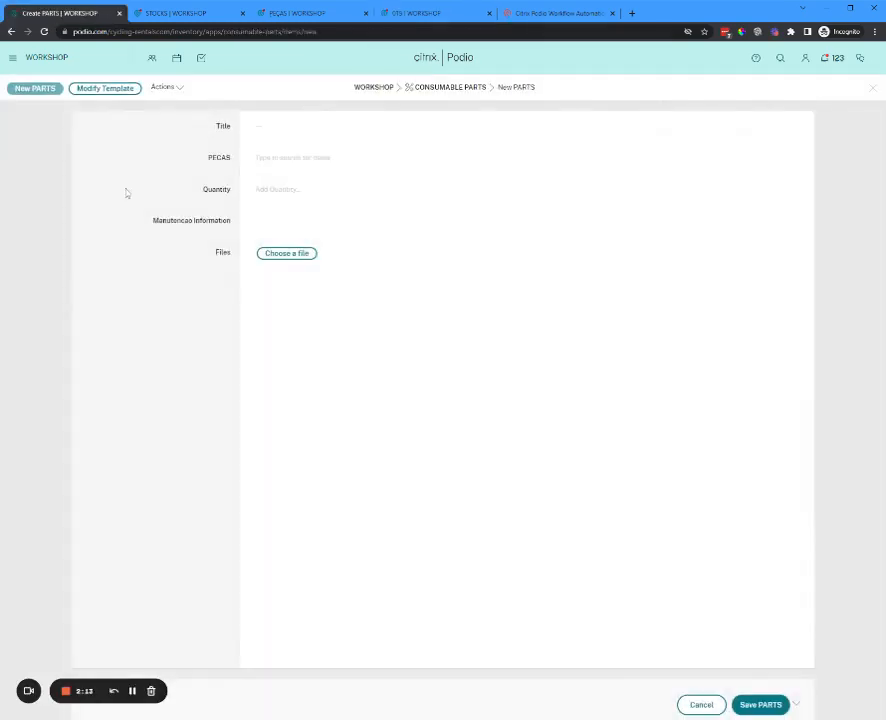
pyautogui.click(288, 158)
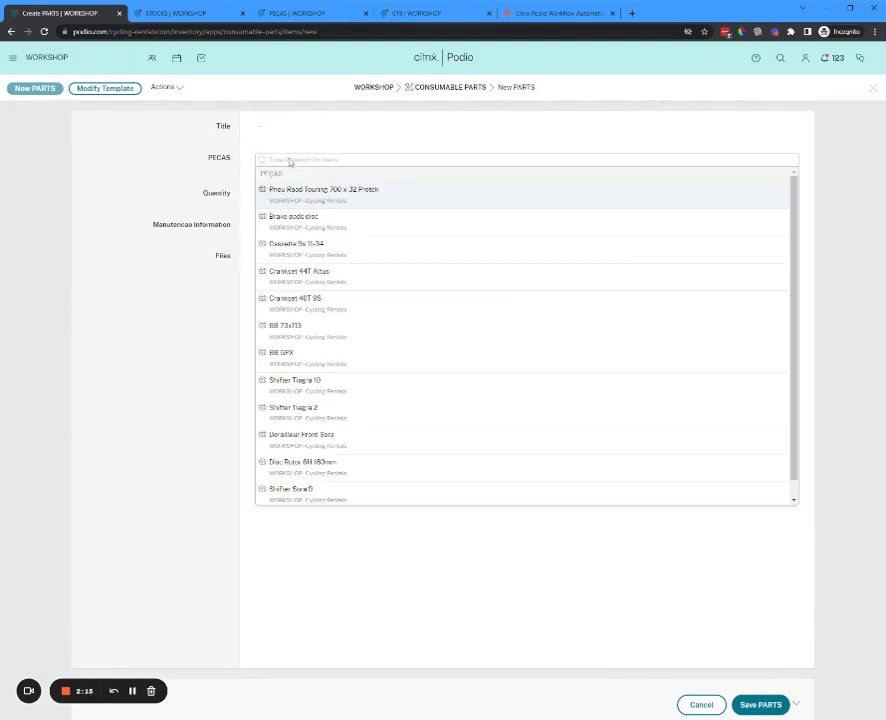
pyautogui.click(151, 164)
pyautogui.click(283, 193)
pyautogui.click(142, 191)
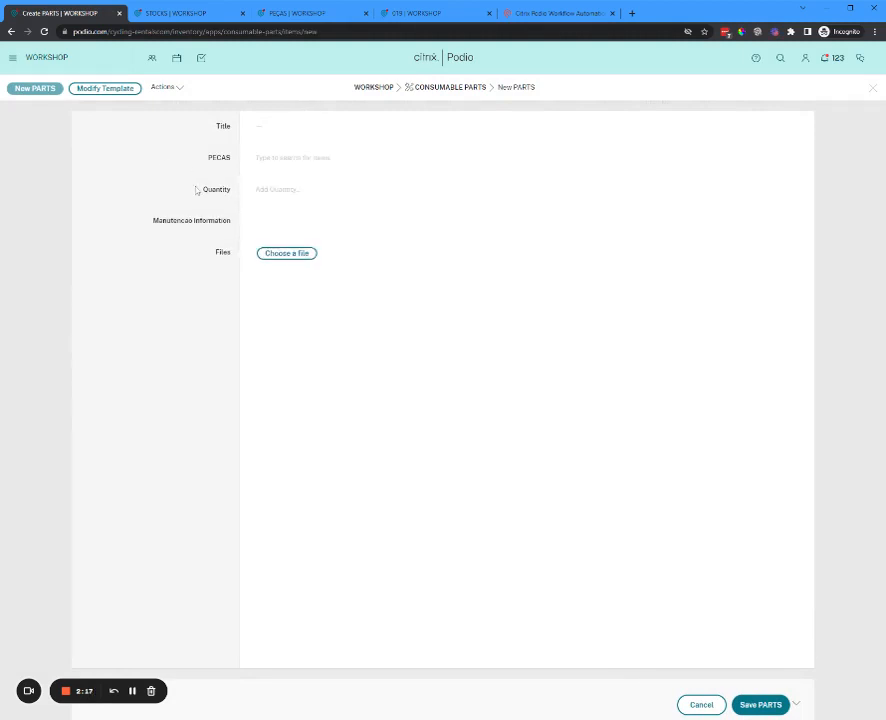
pyautogui.click(310, 193)
pyautogui.click(178, 190)
pyautogui.click(324, 197)
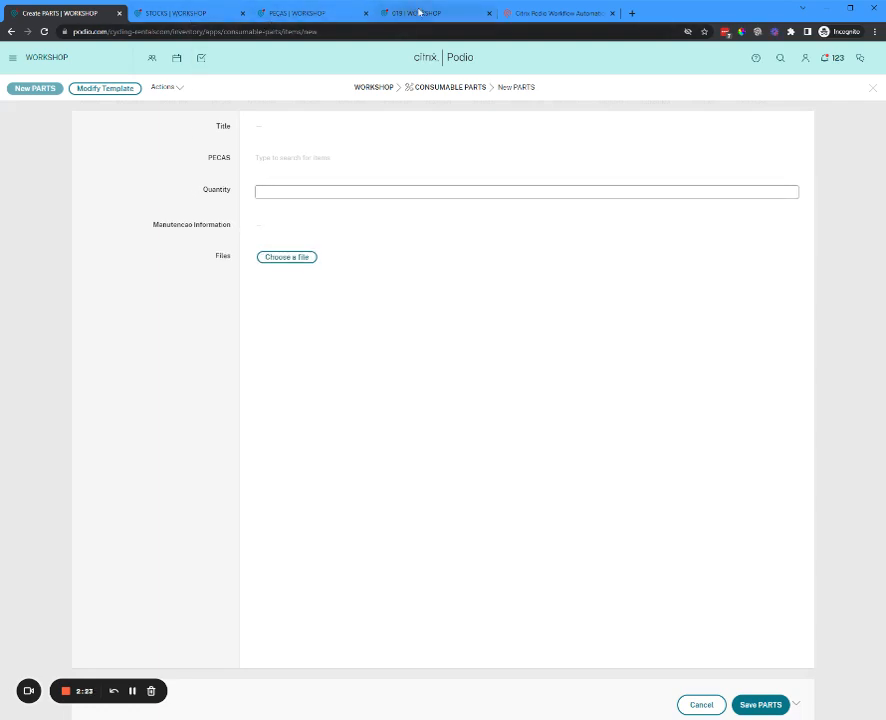
# Compare the PEÇAS list and bike 019's consumables section with the new PARTS form.
pyautogui.click(180, 14)
pyautogui.click(312, 14)
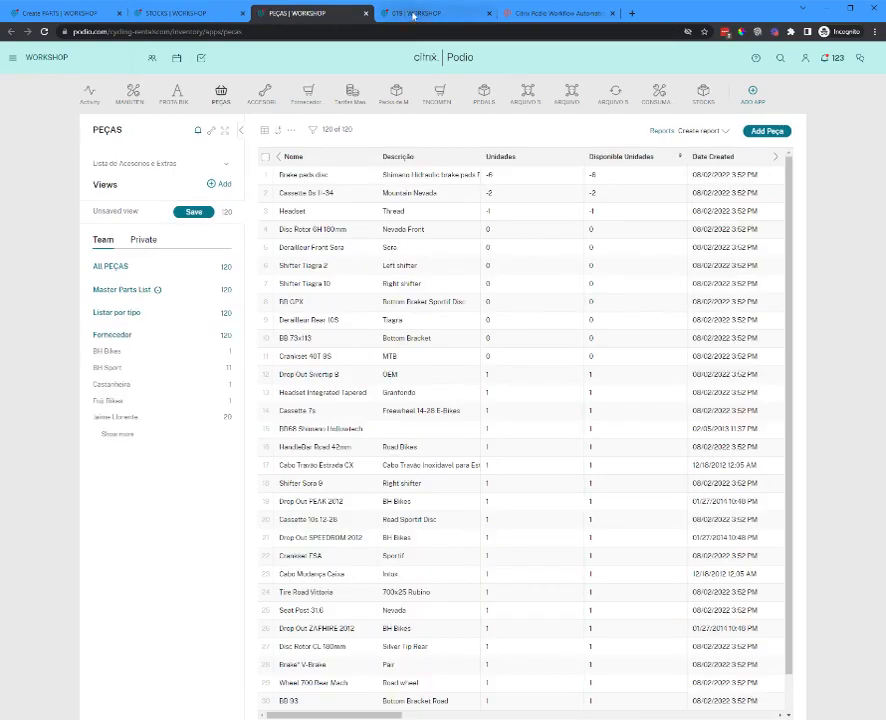
pyautogui.click(430, 13)
pyautogui.scroll(3, 398, 284)
pyautogui.scroll(-3, 398, 284)
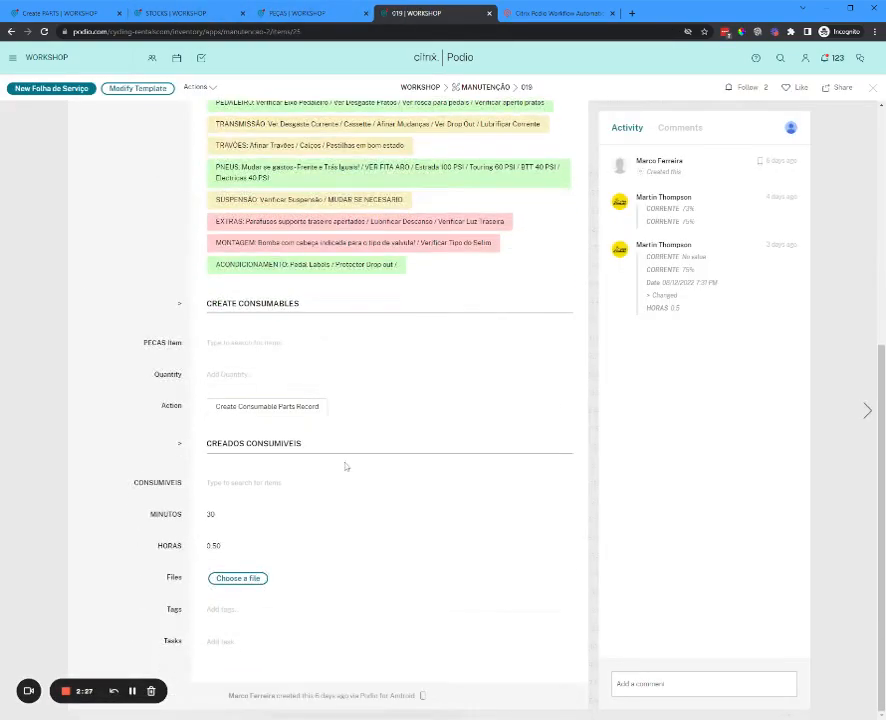
pyautogui.click(62, 14)
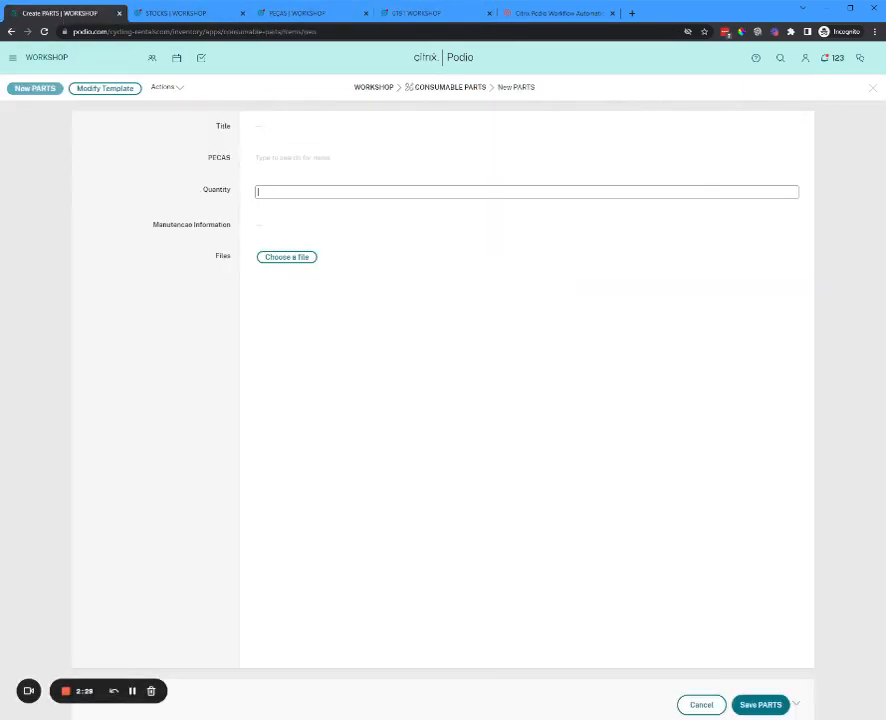
# Discard the unsaved PARTS form and open the Brake pads disc record in PEÇAS.
pyautogui.click(870, 91)
pyautogui.click(352, 163)
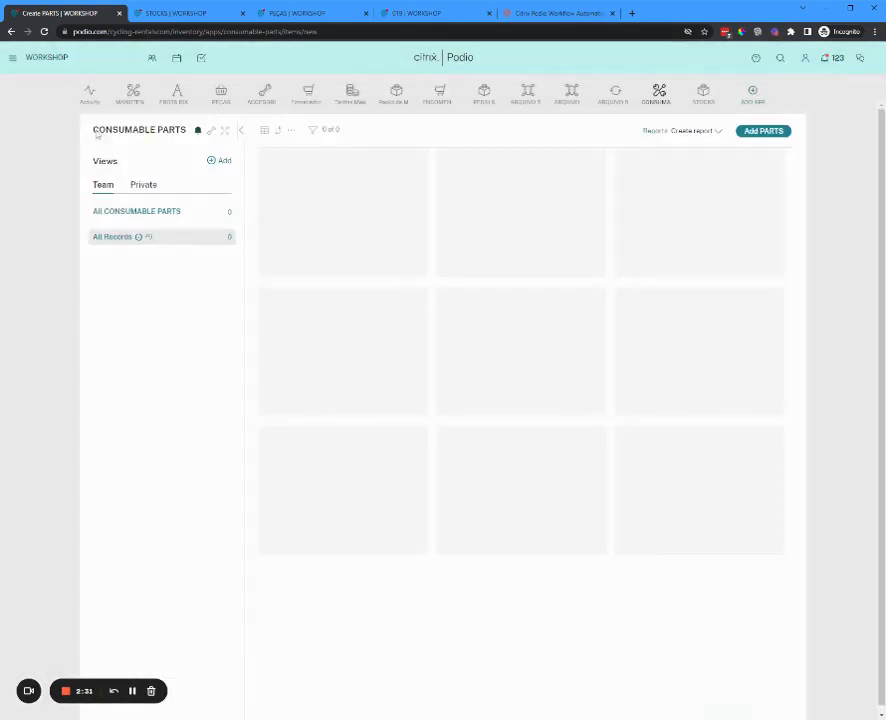
pyautogui.click(312, 13)
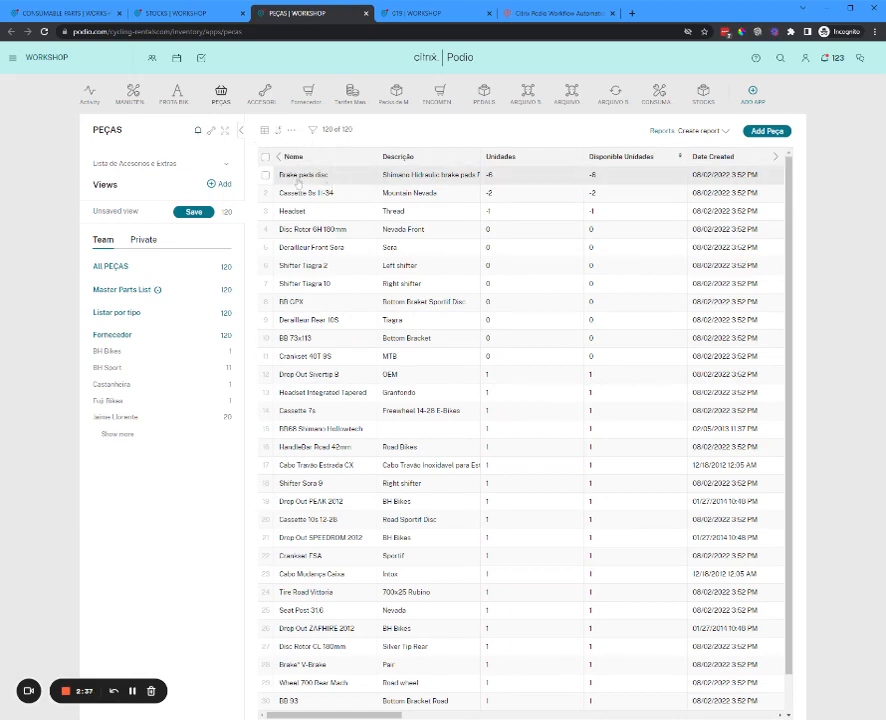
pyautogui.click(305, 175)
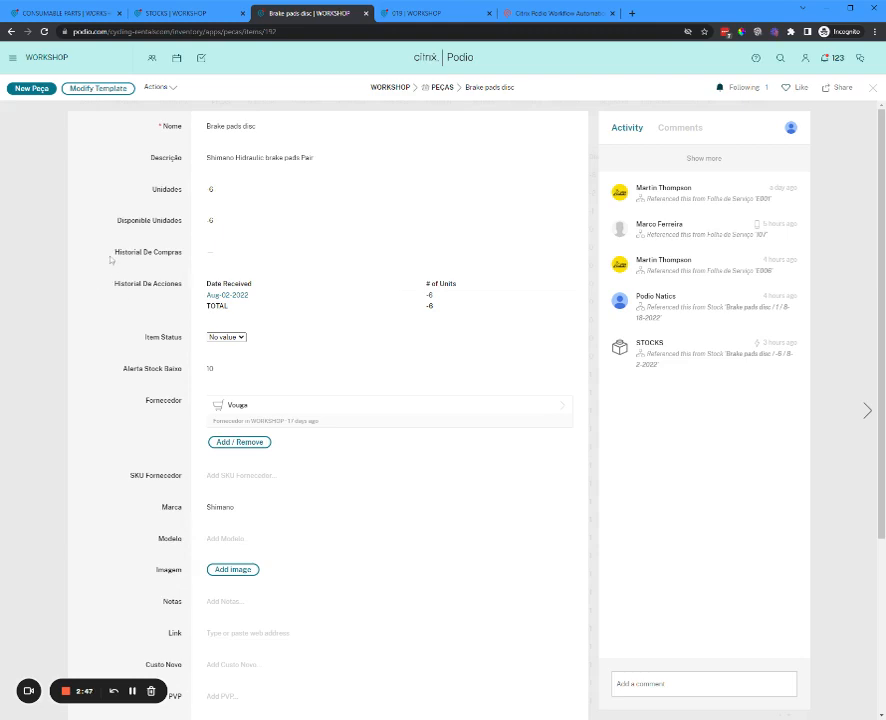
# Examine the Unidades, Disponible Unidades and Historial De Acciones fields of the Brake pads disc record.
pyautogui.moveTo(111, 260); pyautogui.dragTo(315, 228)
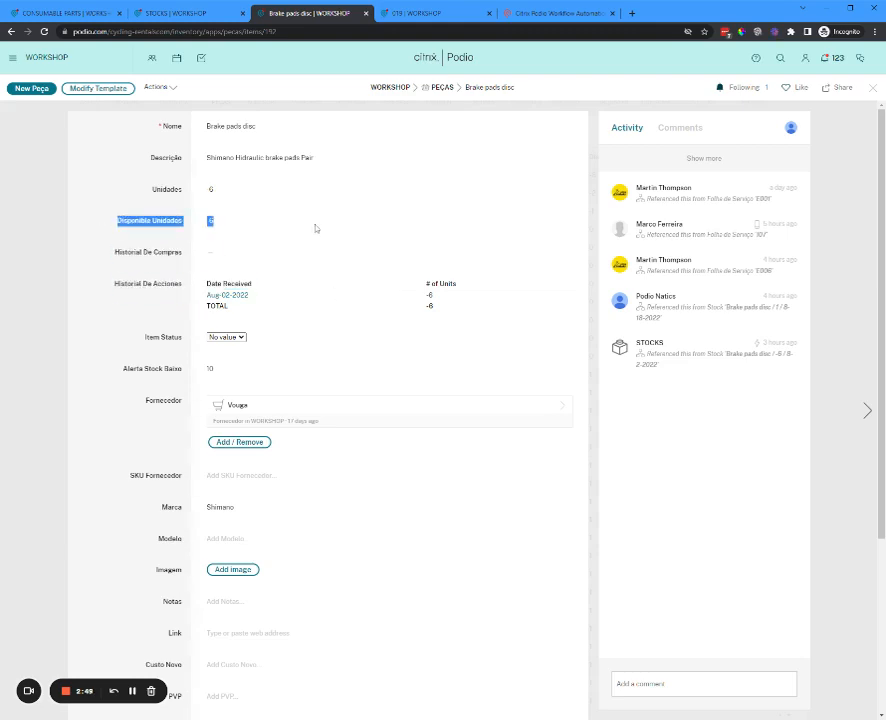
pyautogui.click(143, 188)
pyautogui.scroll(-3, 165, 240)
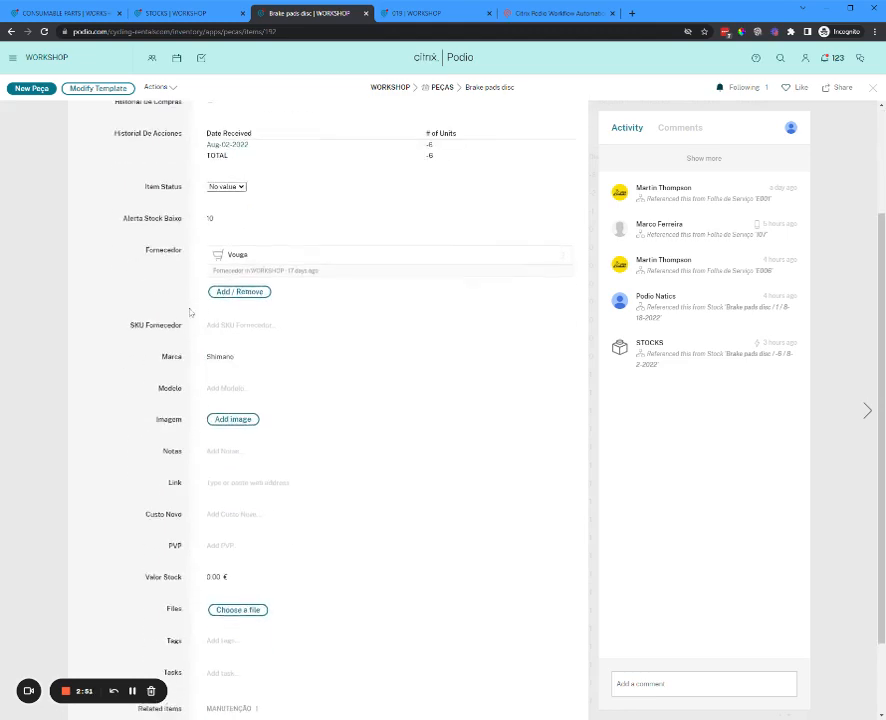
pyautogui.scroll(3, 190, 310)
pyautogui.moveTo(114, 284); pyautogui.dragTo(188, 290)
pyautogui.click(95, 292)
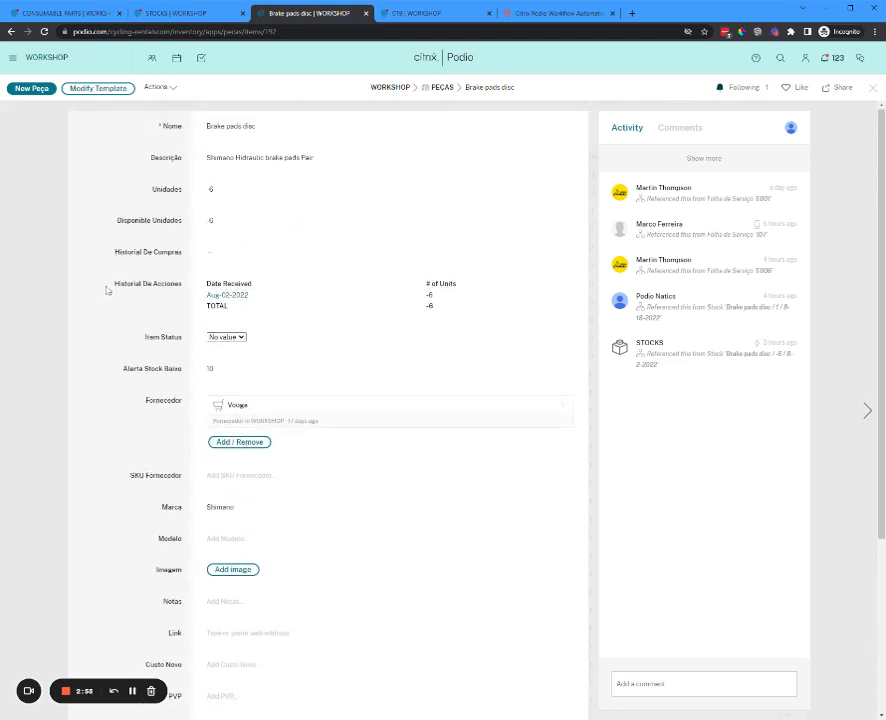
pyautogui.moveTo(100, 289); pyautogui.dragTo(192, 291)
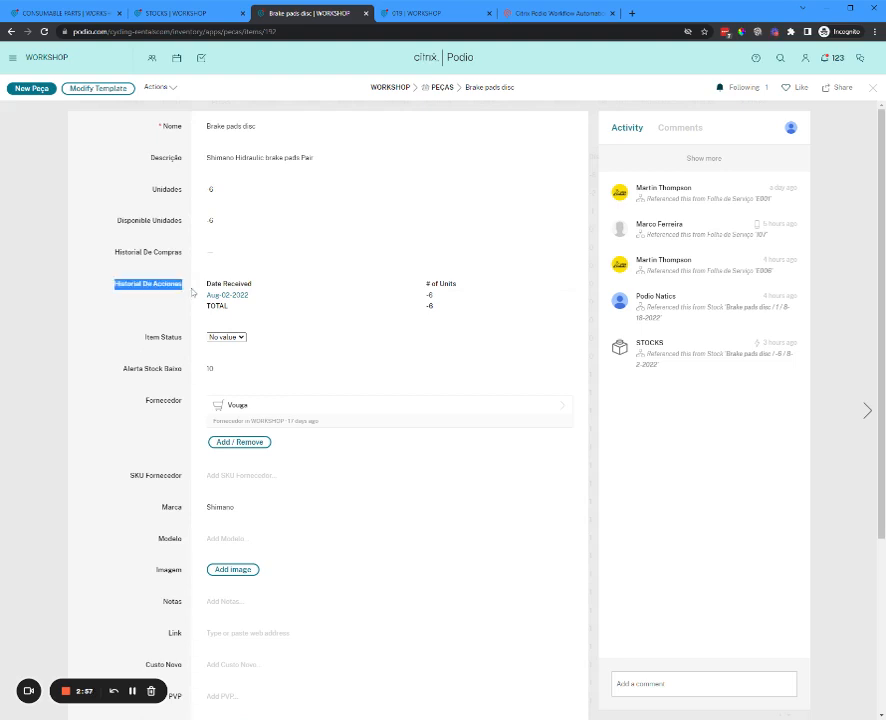
pyautogui.click(288, 274)
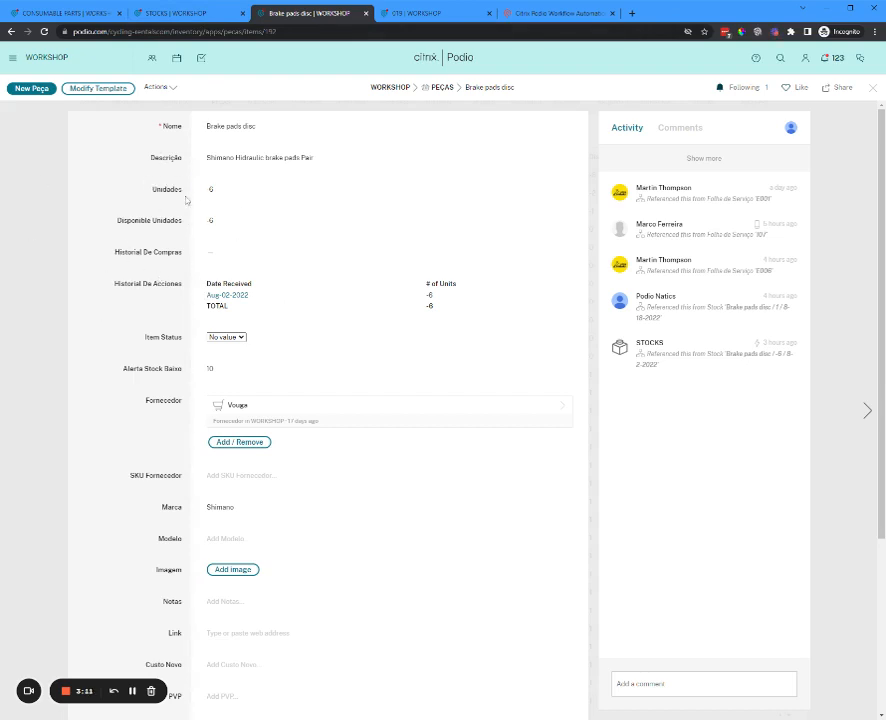
# Review the related items and remaining fields further down the Brake pads disc record.
pyautogui.scroll(-3, 222, 458)
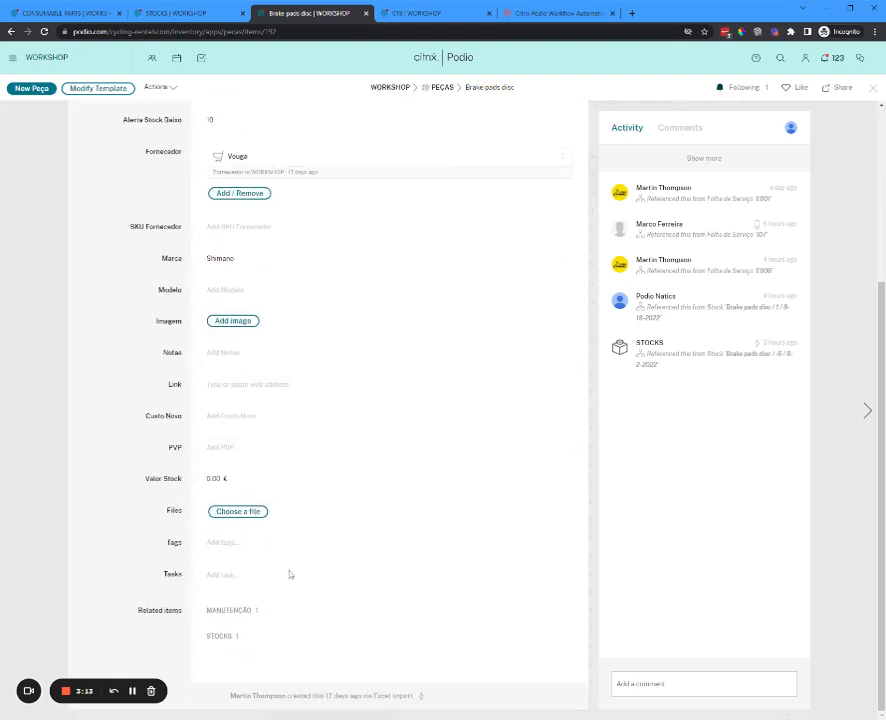
pyautogui.scroll(-1, 296, 640)
pyautogui.scroll(5, 298, 486)
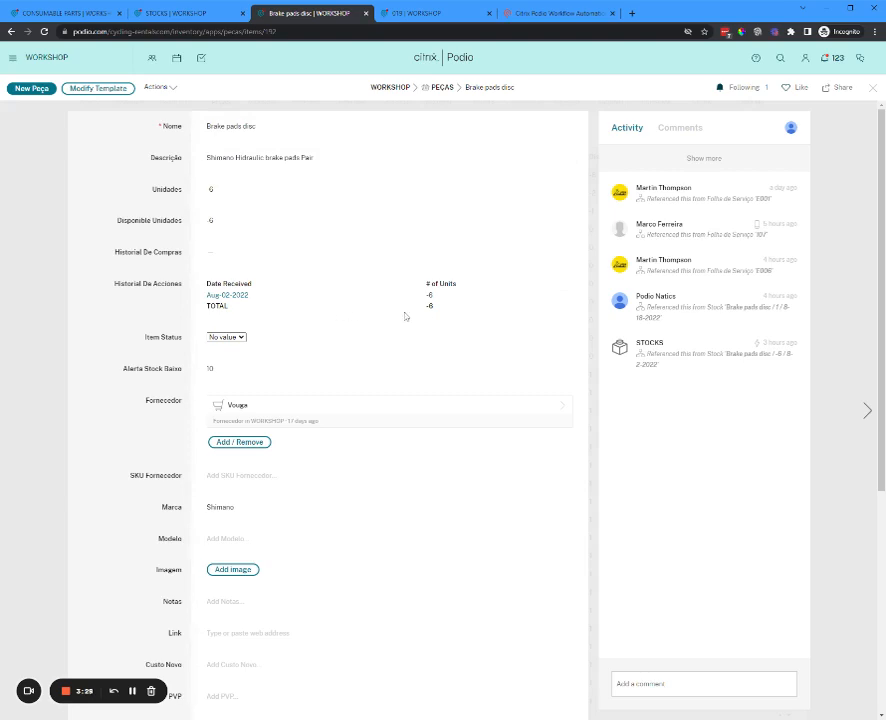
pyautogui.scroll(-4, 300, 360)
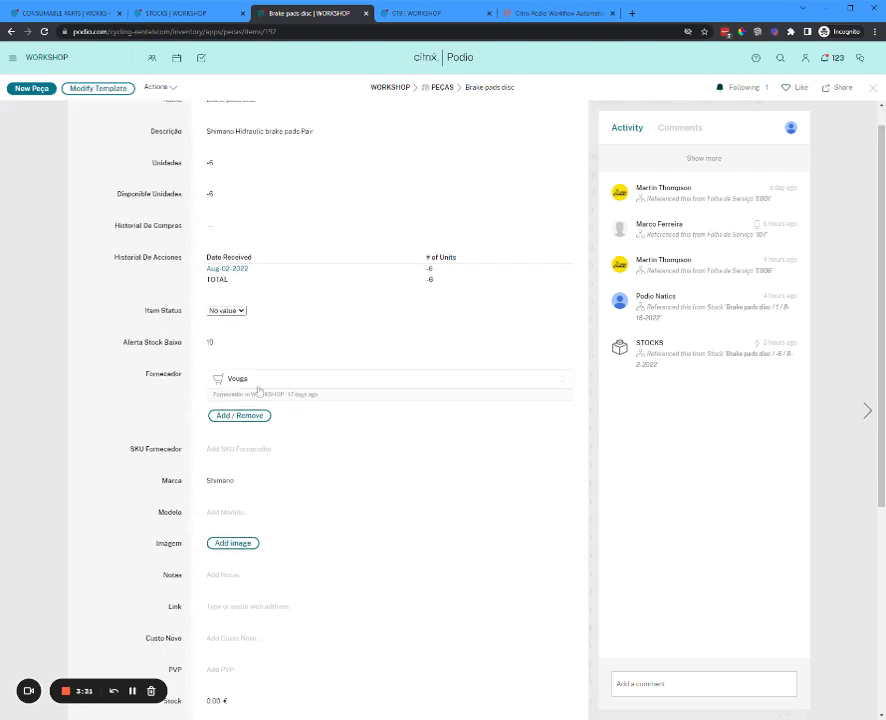
pyautogui.scroll(4, 238, 416)
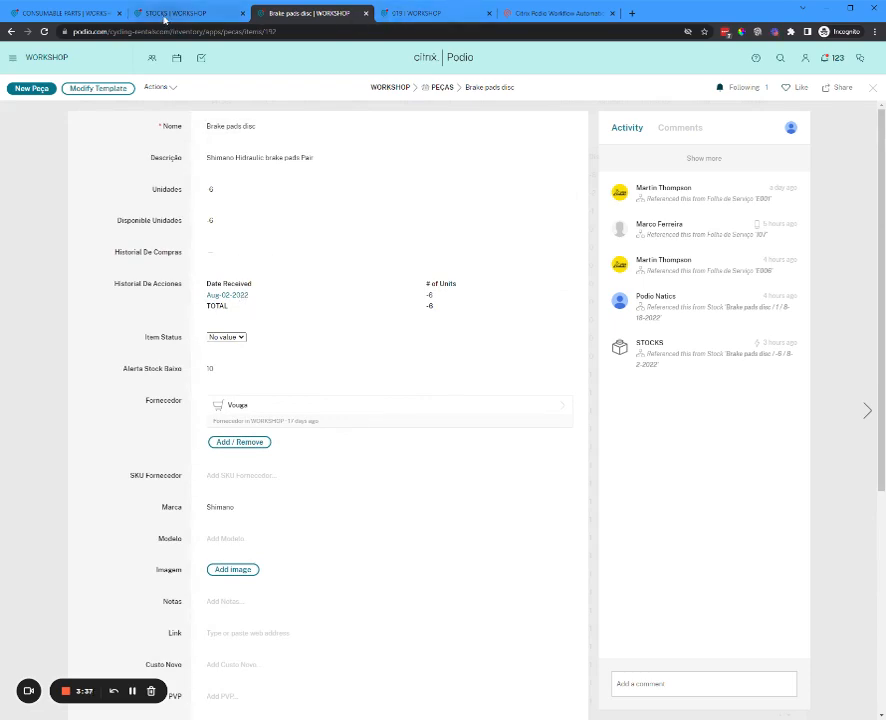
# Start a new Stock record in STOCKS with Date Received 08/19/2022 and Quantity 15.
pyautogui.hotkey('ctrl', 'shift', 'Tab')
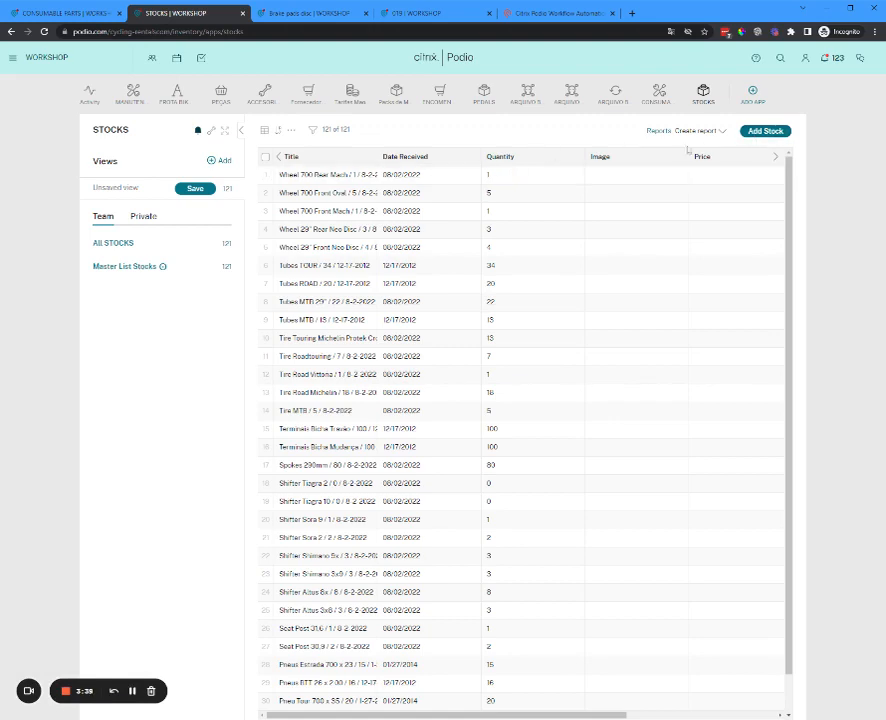
pyautogui.click(766, 131)
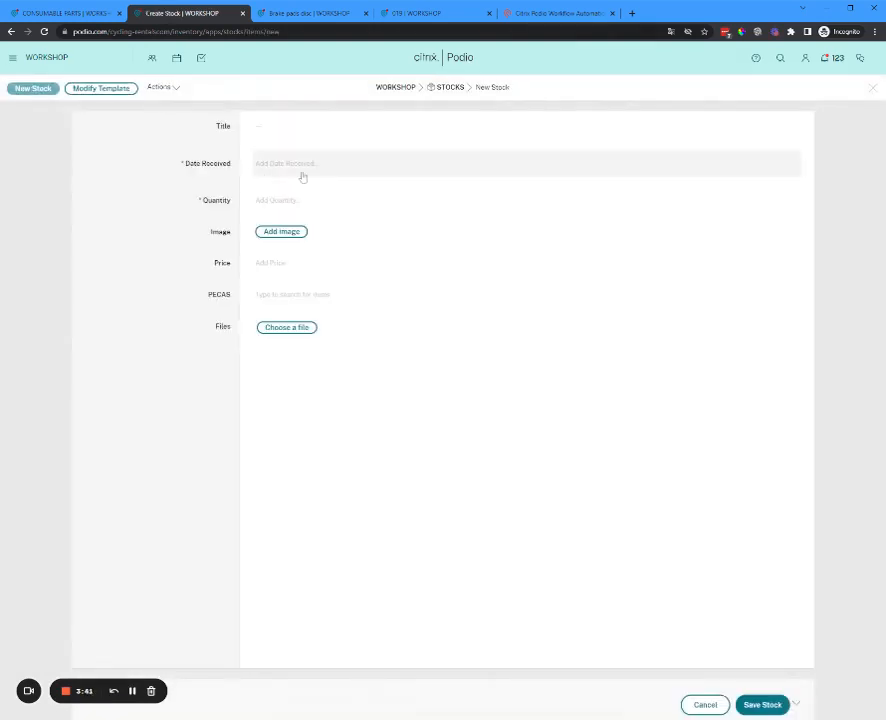
pyautogui.click(304, 170)
pyautogui.click(353, 249)
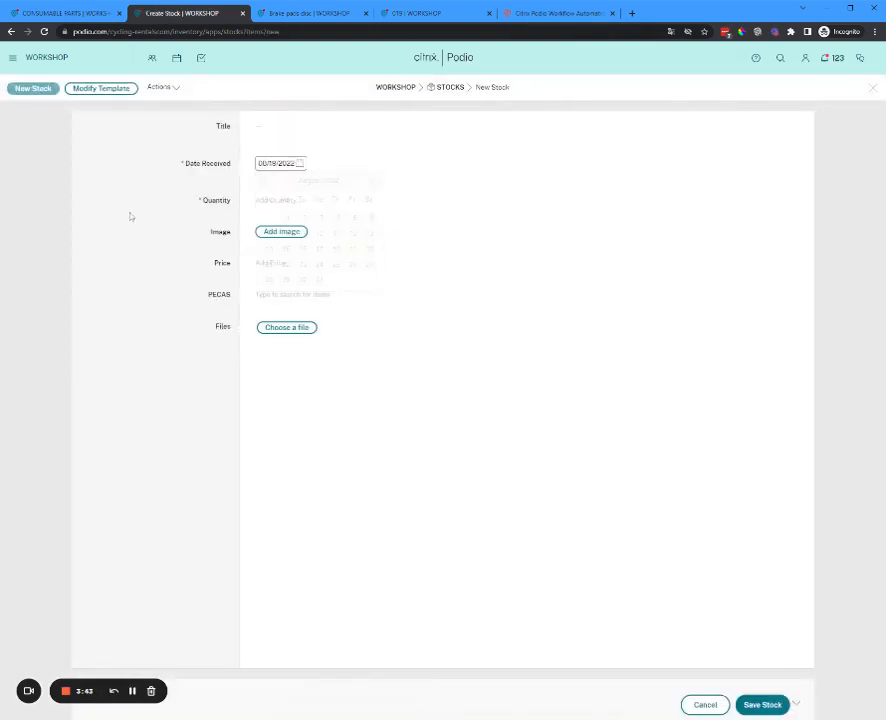
pyautogui.press('Tab')
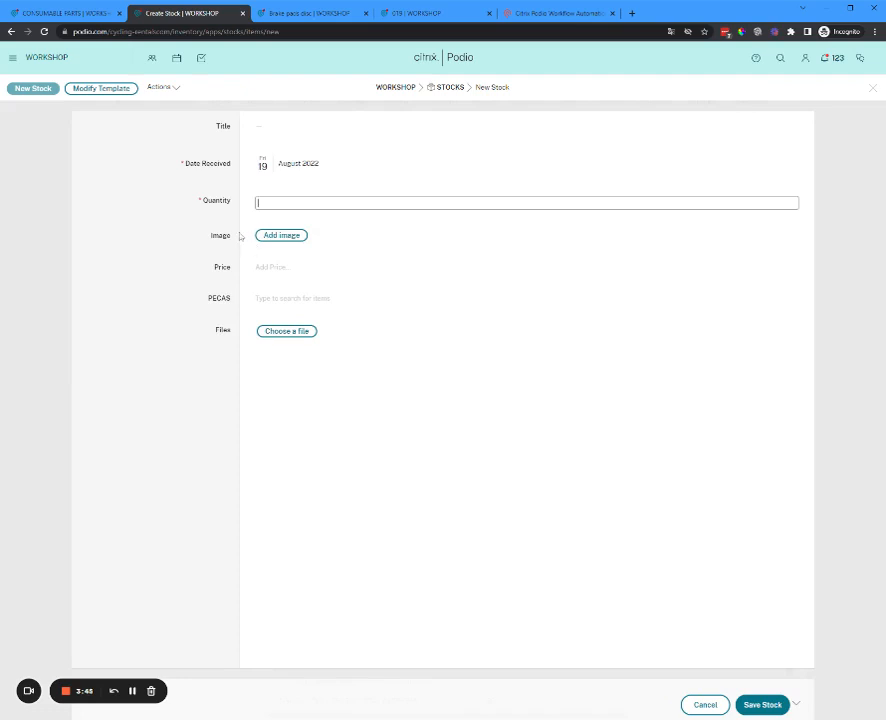
pyautogui.click(178, 218)
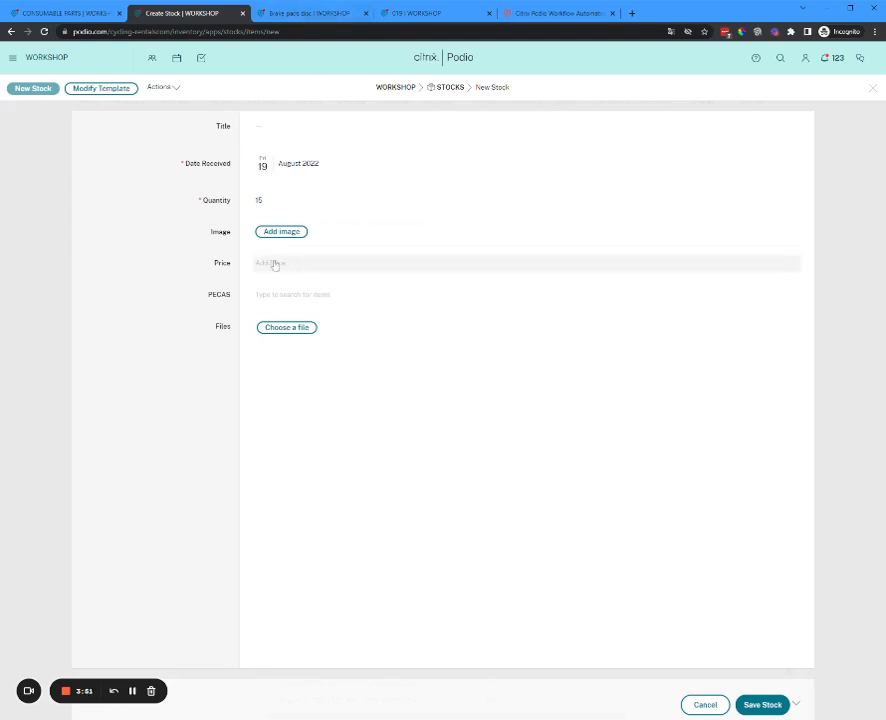
# Link the new stock to the Brake pads disc item in PECAS and save the record.
pyautogui.click(300, 295)
pyautogui.write('Brake')
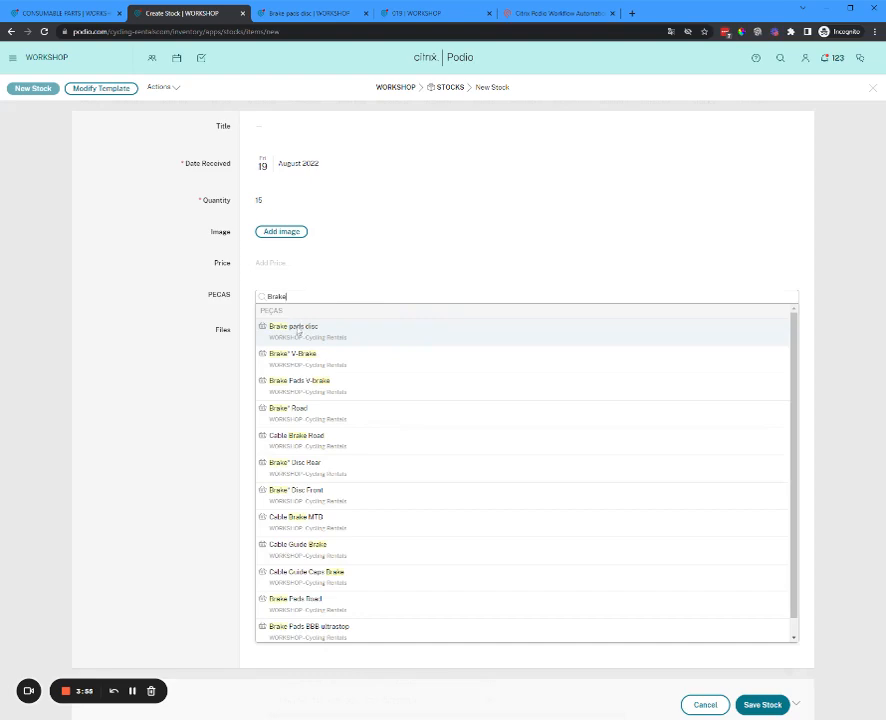
pyautogui.click(303, 335)
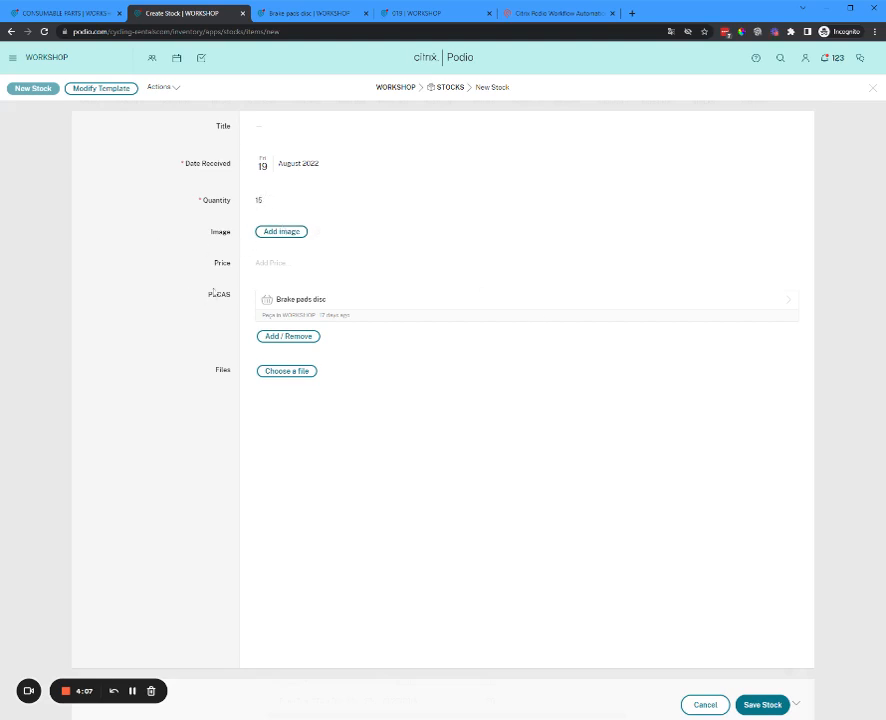
pyautogui.moveTo(231, 295); pyautogui.dragTo(150, 296)
pyautogui.click(148, 291)
pyautogui.moveTo(231, 295); pyautogui.dragTo(176, 316)
pyautogui.click(158, 312)
pyautogui.click(763, 704)
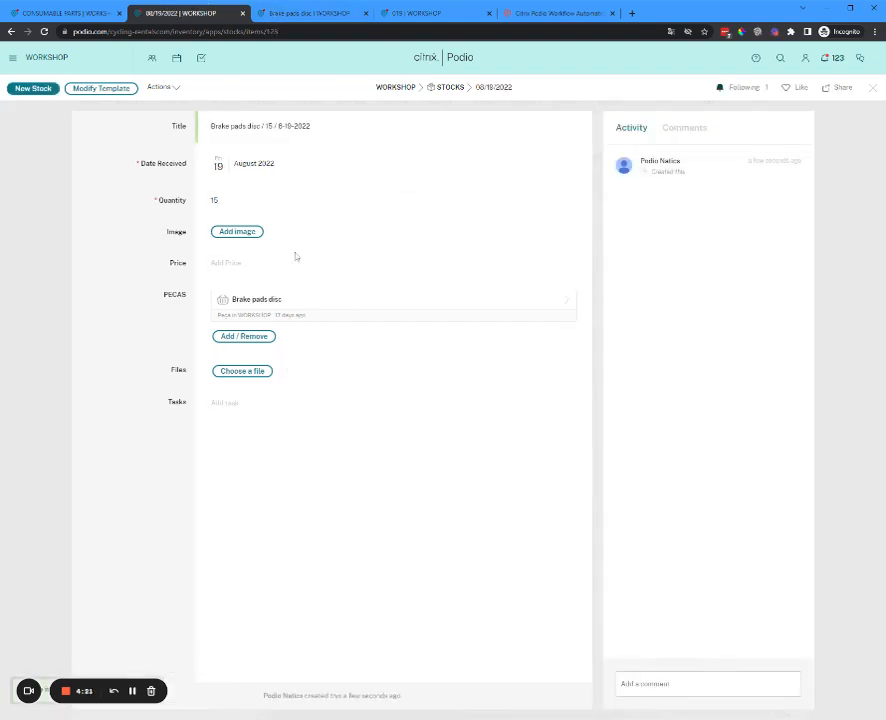
# Open the linked Brake pads disc record, examine its Historial De Acciones, and briefly view the Aug-19-2022 stock entry.
pyautogui.click(258, 300)
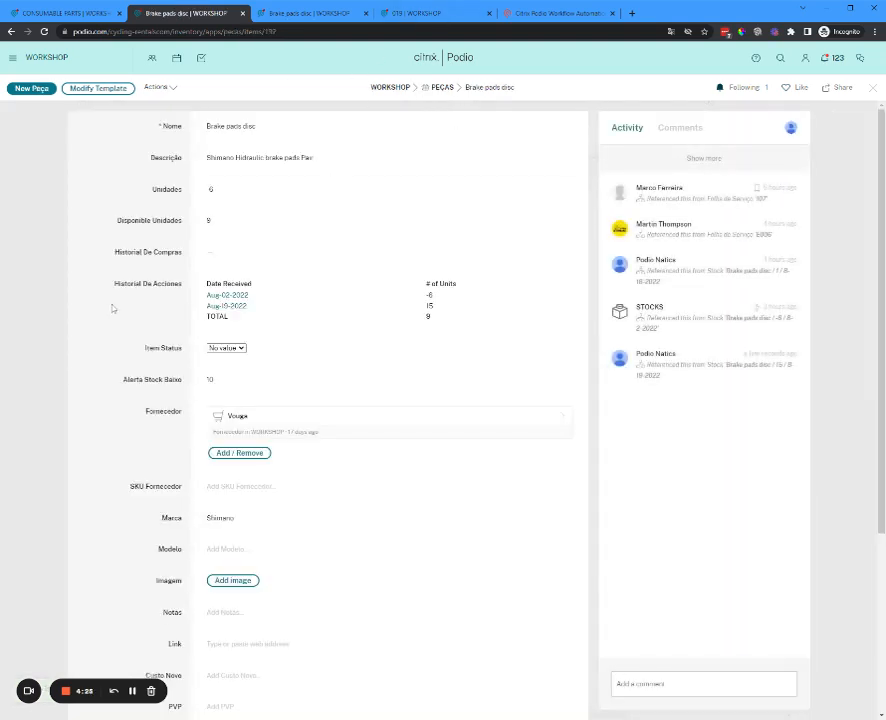
pyautogui.moveTo(110, 292); pyautogui.dragTo(185, 295)
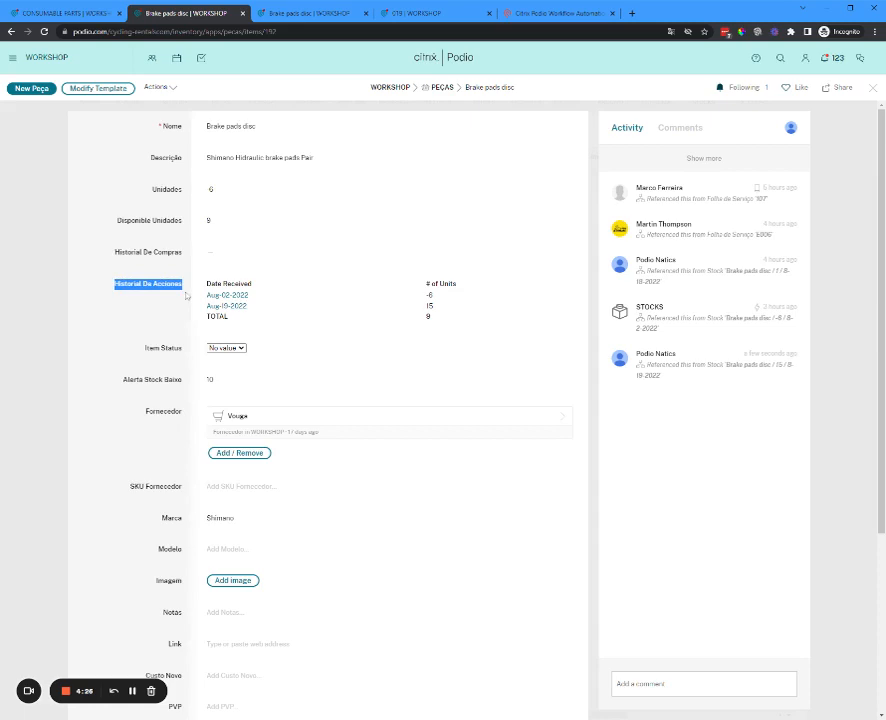
pyautogui.click(128, 313)
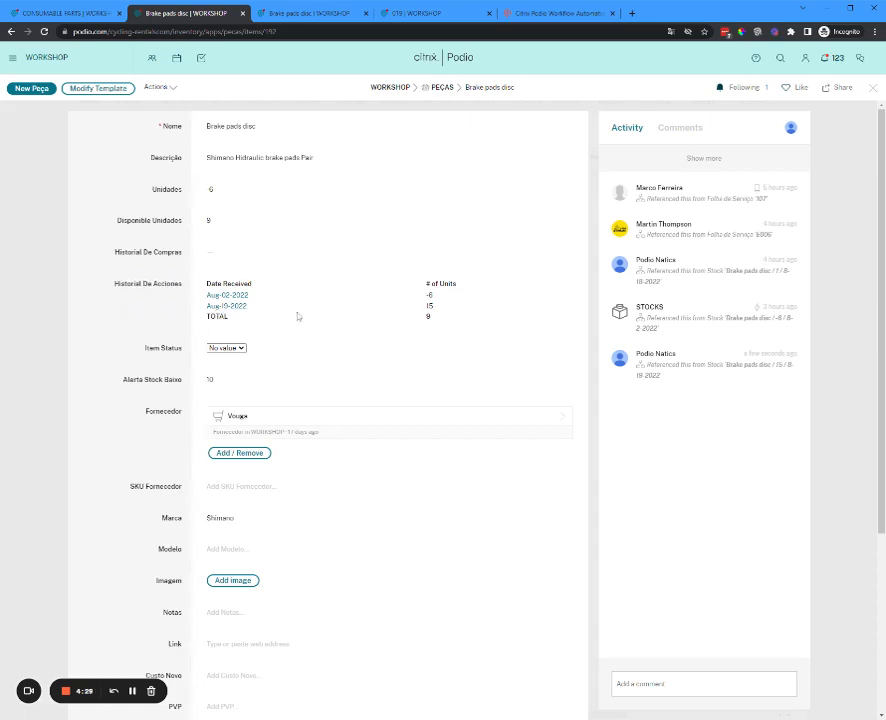
pyautogui.moveTo(201, 308); pyautogui.dragTo(268, 307)
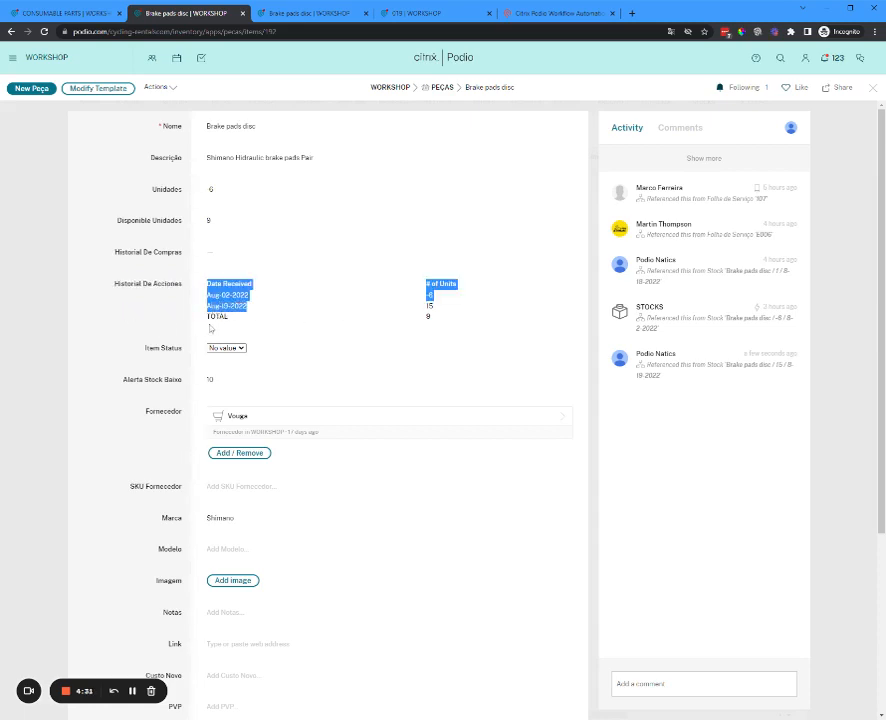
pyautogui.click(147, 316)
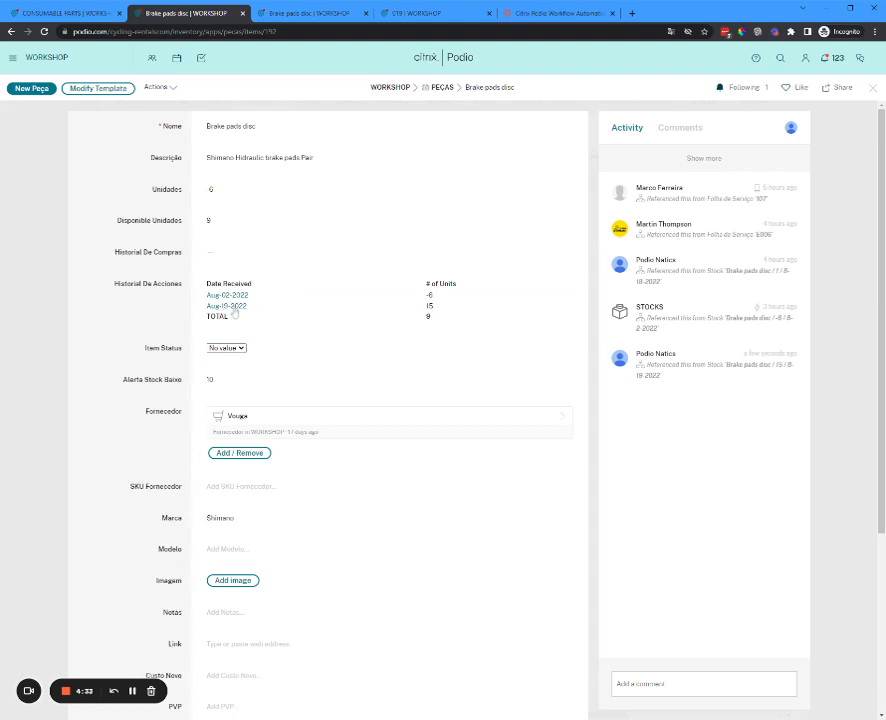
pyautogui.click(229, 307)
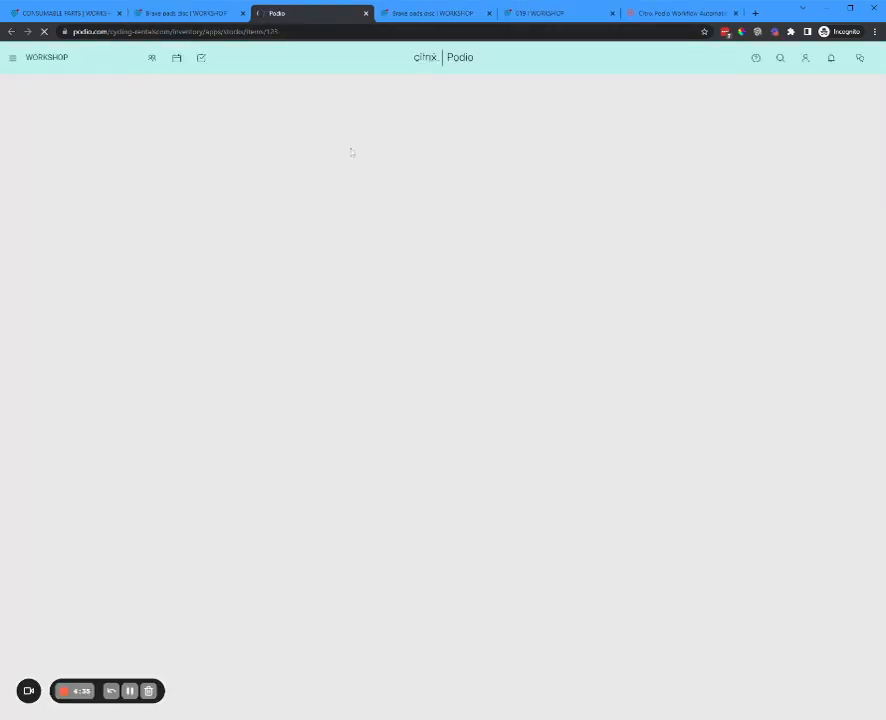
pyautogui.hotkey('ctrl', 'w')
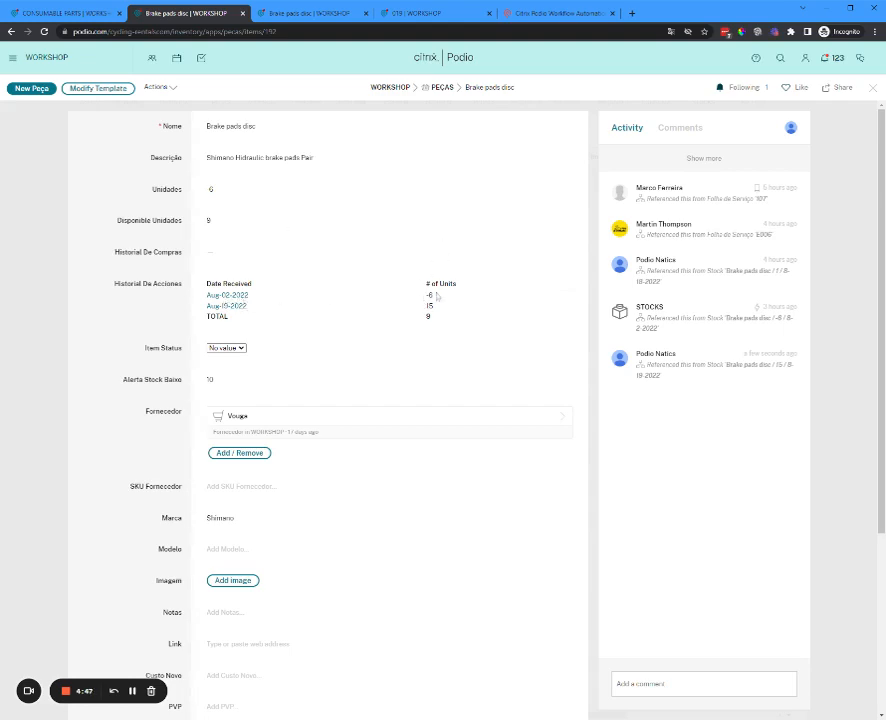
# Set the Quantity of the Aug-02-2022 Brake pads disc stock entry to 5 and return to the part record.
pyautogui.moveTo(449, 299); pyautogui.dragTo(414, 299)
pyautogui.click(142, 304)
pyautogui.click(228, 299)
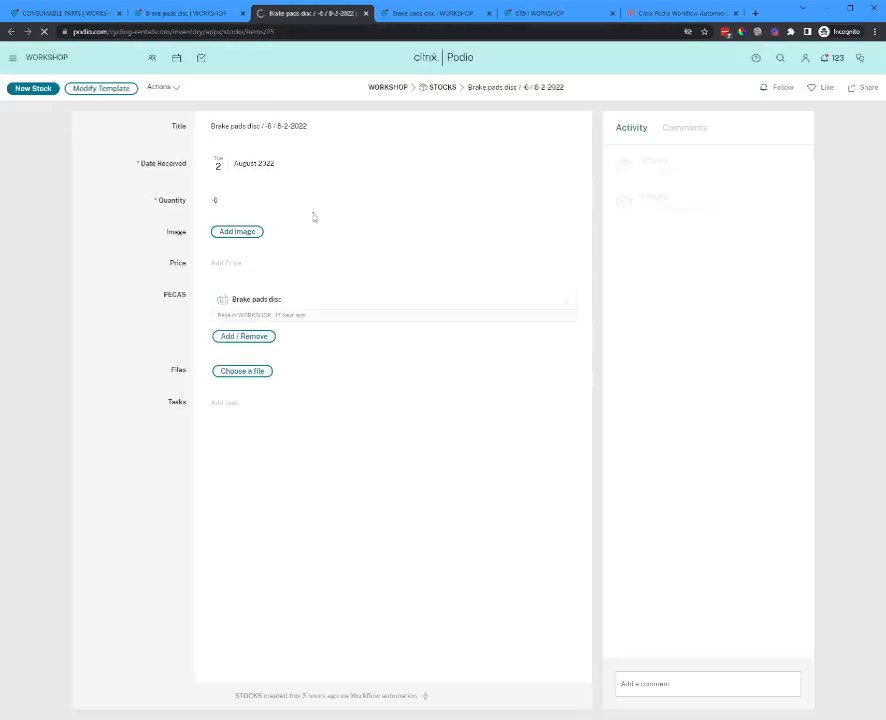
pyautogui.click(245, 203)
pyautogui.hotkey('ctrl', 'a')
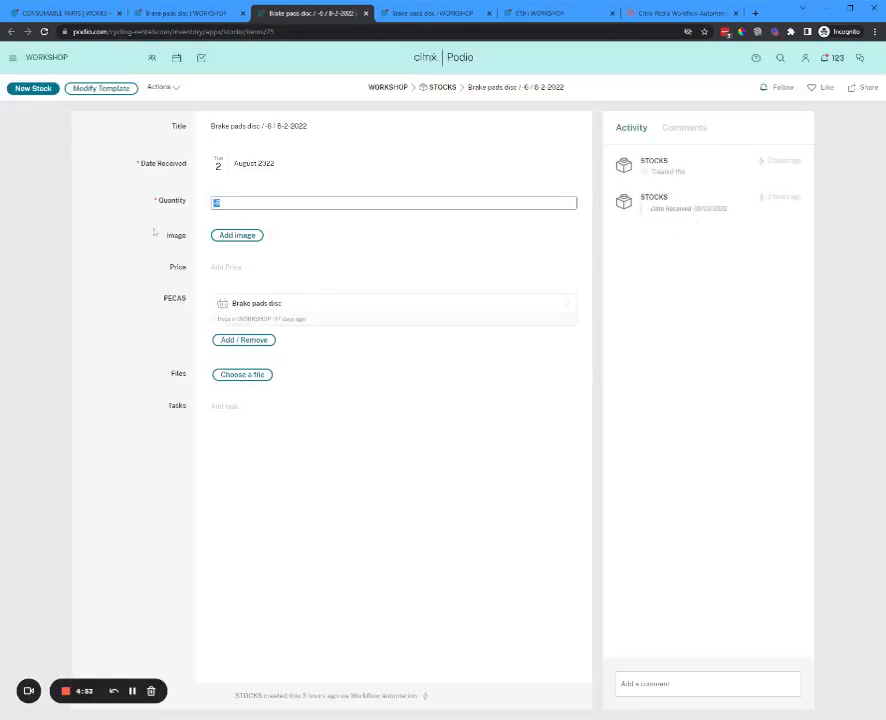
pyautogui.write('5')
pyautogui.click(105, 322)
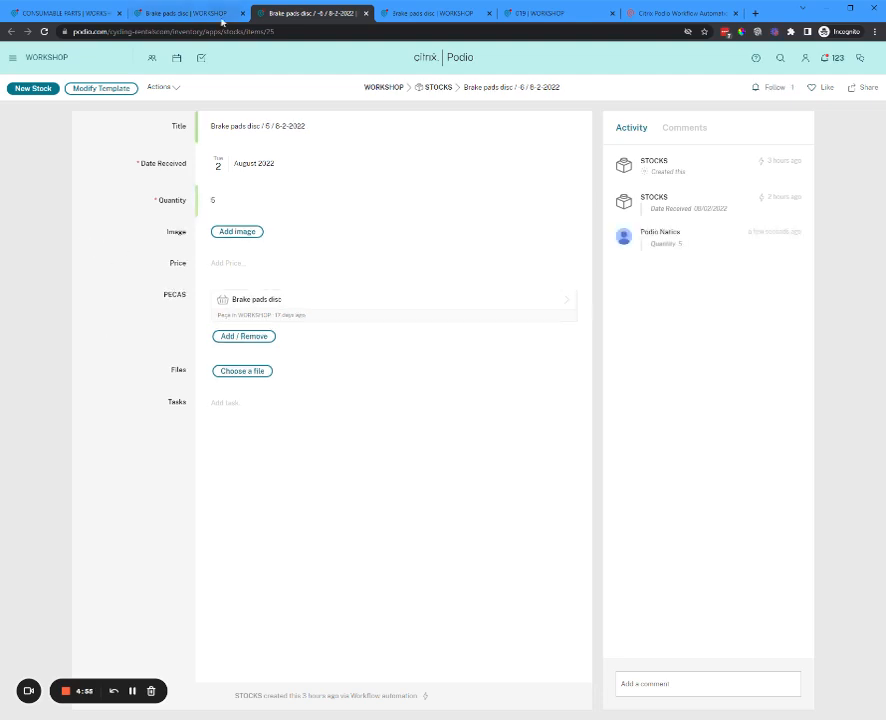
pyautogui.click(190, 17)
pyautogui.click(299, 14)
pyautogui.hotkey('ctrl', 'w')
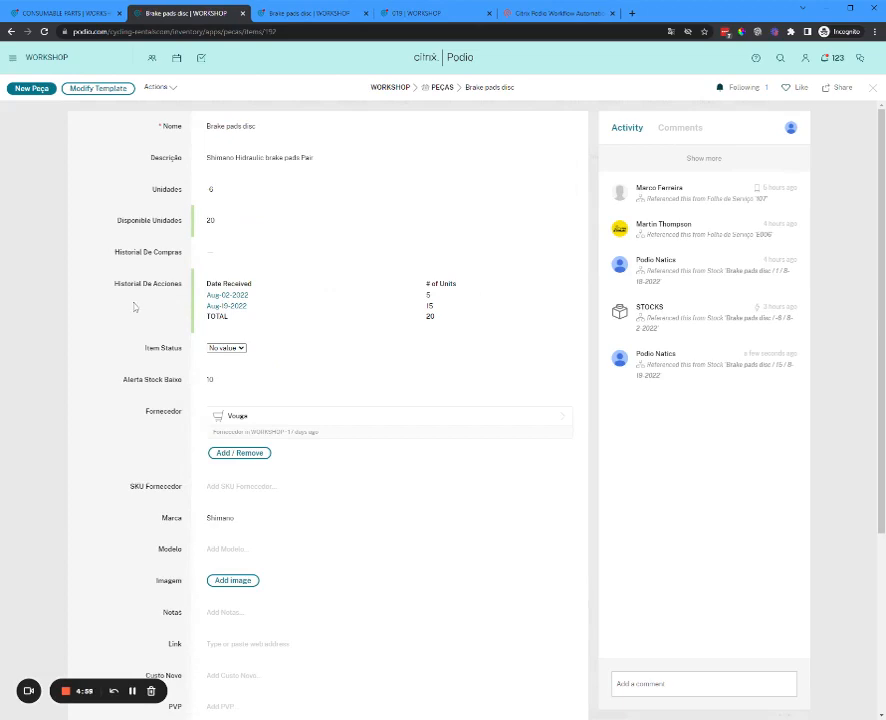
# Examine the Disponible Unidades, Historial De Acciones and related STOCKS items of the Brake pads disc record.
pyautogui.moveTo(113, 226); pyautogui.dragTo(176, 221)
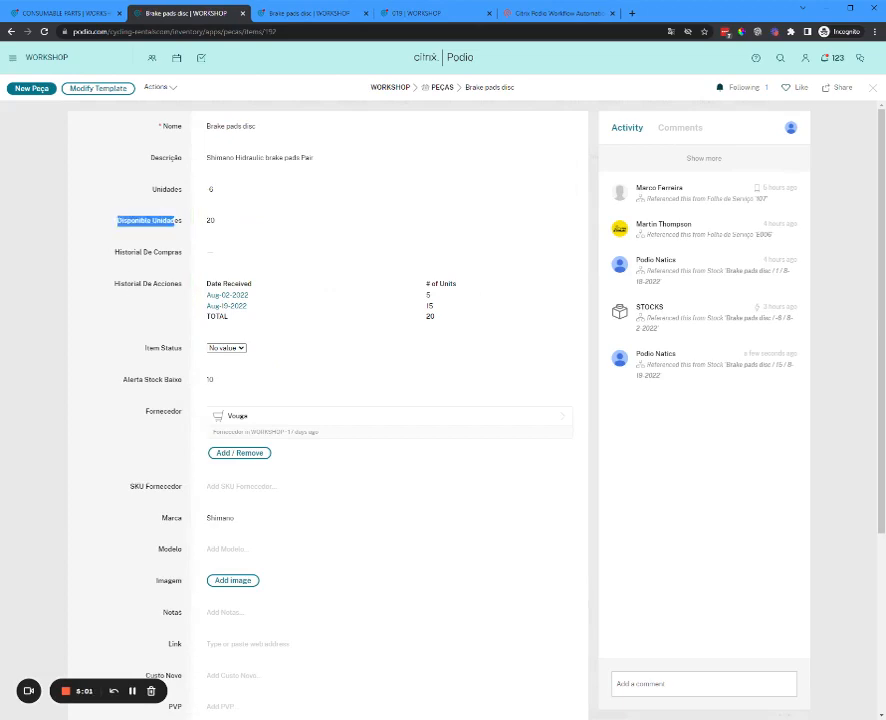
pyautogui.click(146, 240)
pyautogui.doubleClick(164, 221)
pyautogui.click(162, 236)
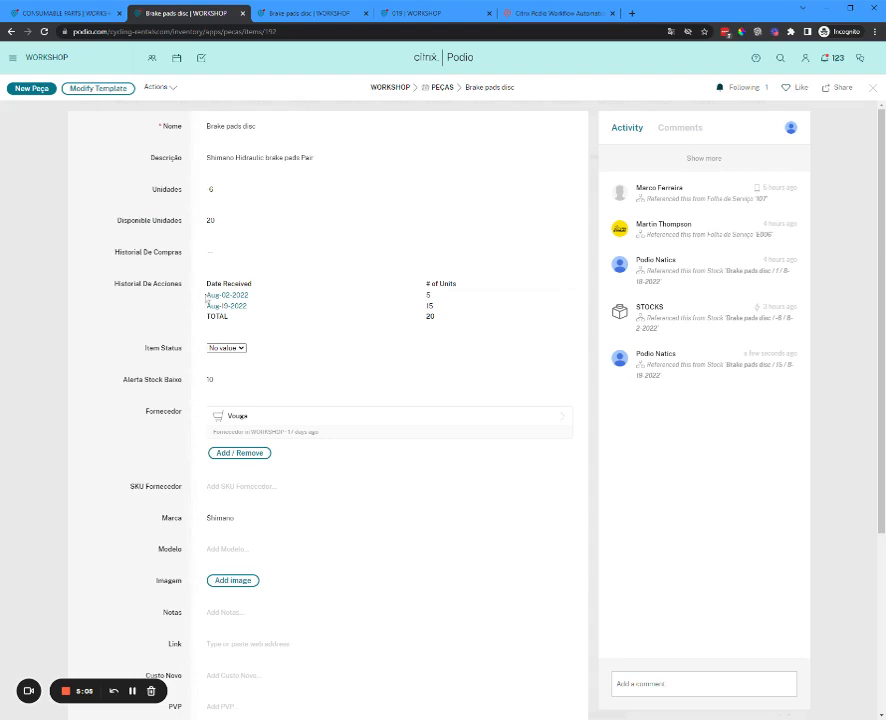
pyautogui.moveTo(206, 300); pyautogui.dragTo(290, 310)
pyautogui.click(393, 279)
pyautogui.scroll(-5, 215, 460)
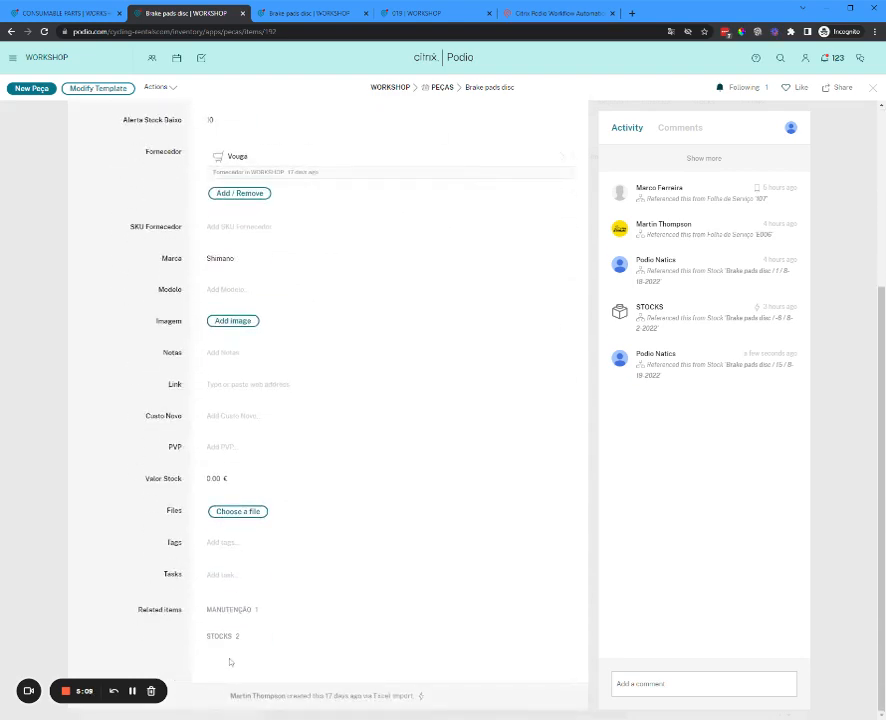
pyautogui.scroll(-3, 219, 634)
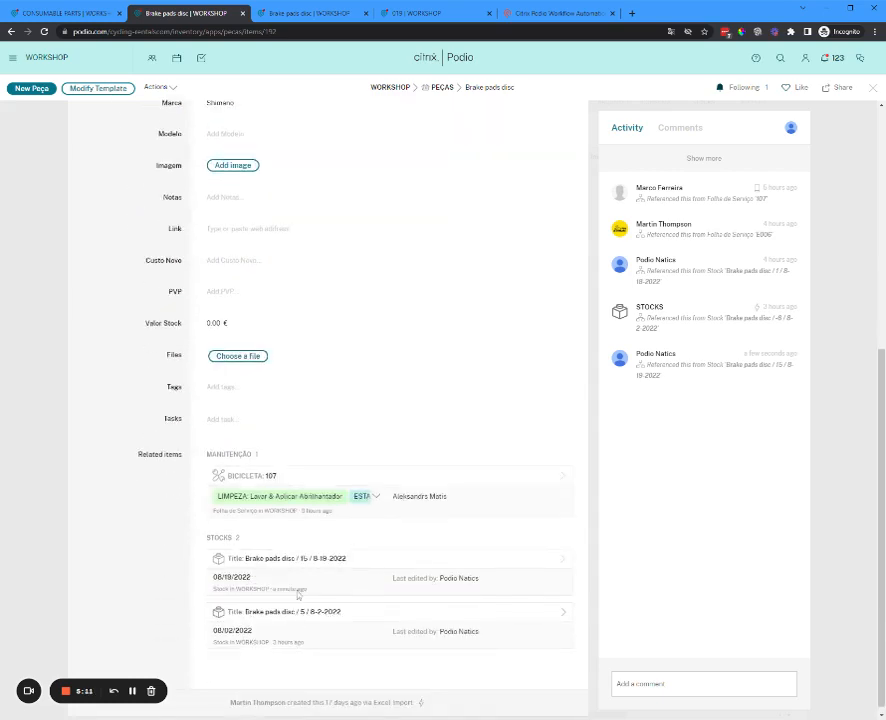
# Compare the Historial De Acciones total with the related STOCKS entries and the Disponible Unidades of the Brake pads disc part.
pyautogui.scroll(8, 333, 224)
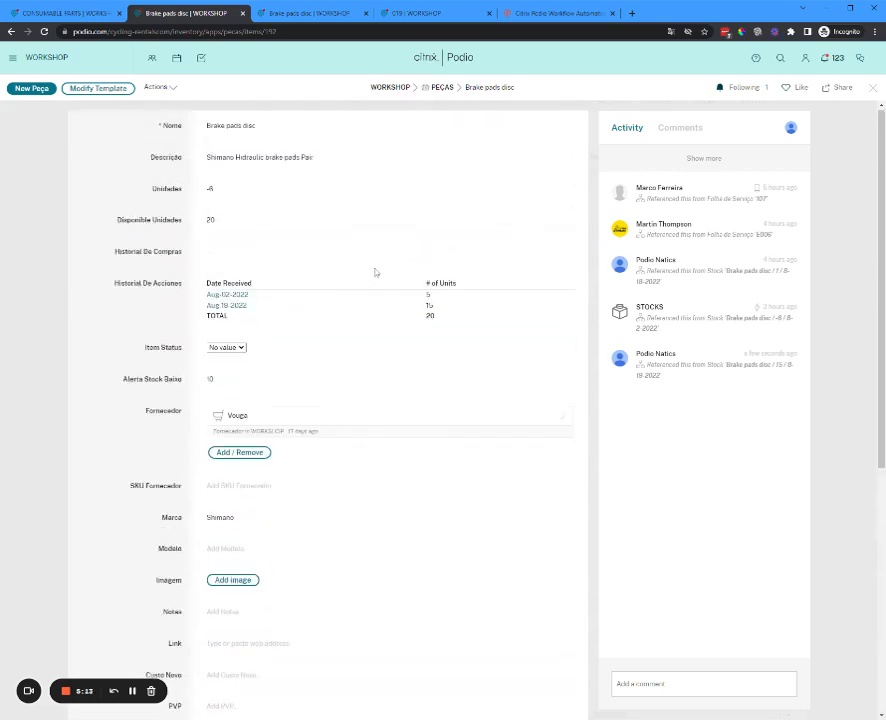
pyautogui.doubleClick(429, 316)
pyautogui.click(128, 313)
pyautogui.scroll(-5, 226, 324)
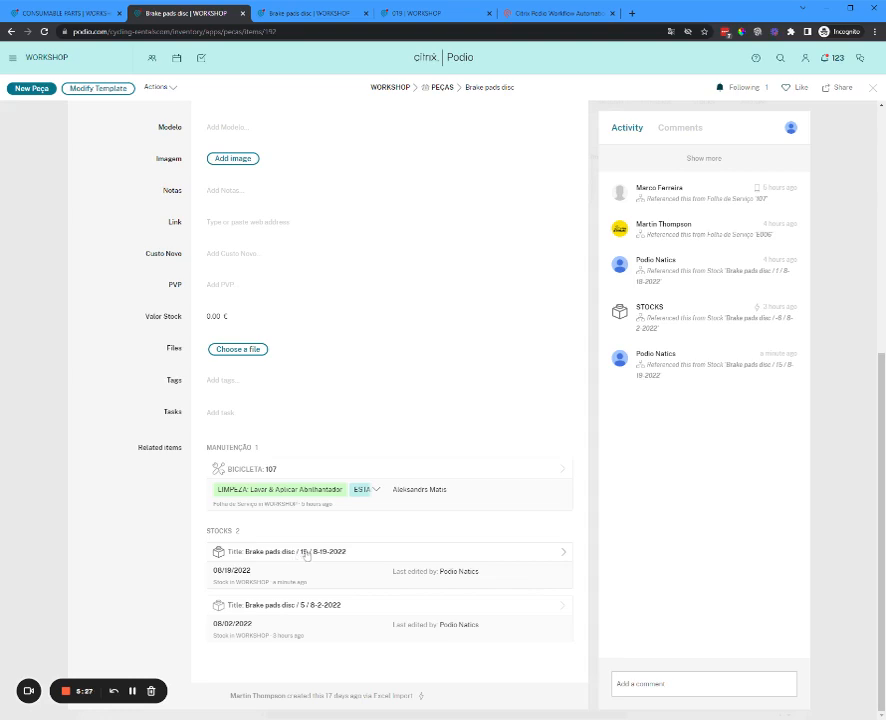
pyautogui.scroll(5, 190, 486)
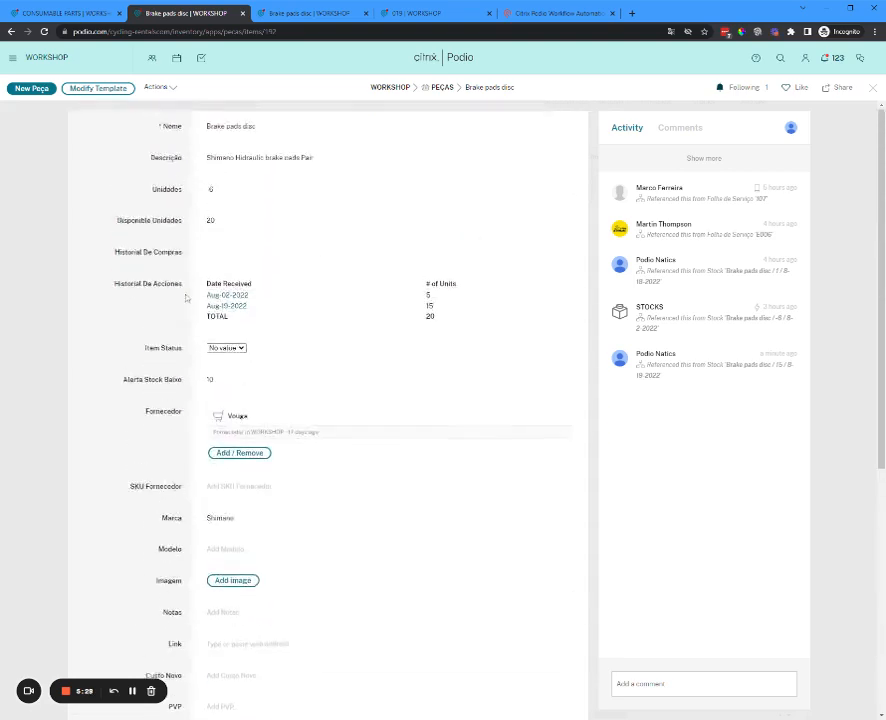
pyautogui.moveTo(117, 222); pyautogui.dragTo(263, 222)
pyautogui.click(96, 200)
pyautogui.doubleClick(208, 222)
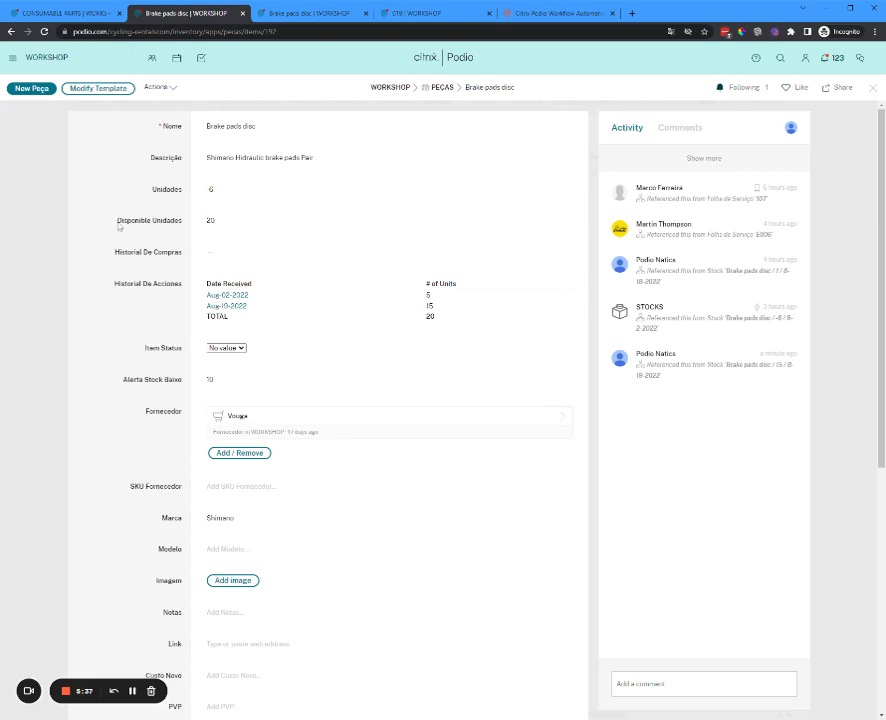
pyautogui.moveTo(118, 227); pyautogui.dragTo(254, 230)
pyautogui.click(320, 232)
# Review the CONSUMABLE PARTS app, the CREATE CONSUMABLES section of service sheet 019, and the Brake pads disc part record.
pyautogui.click(50, 14)
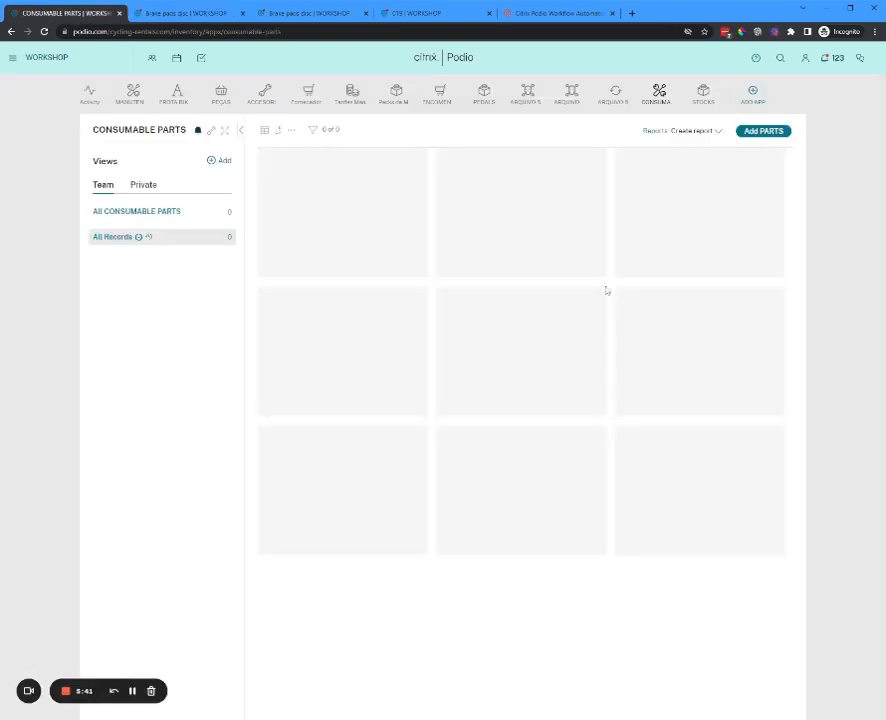
pyautogui.click(440, 15)
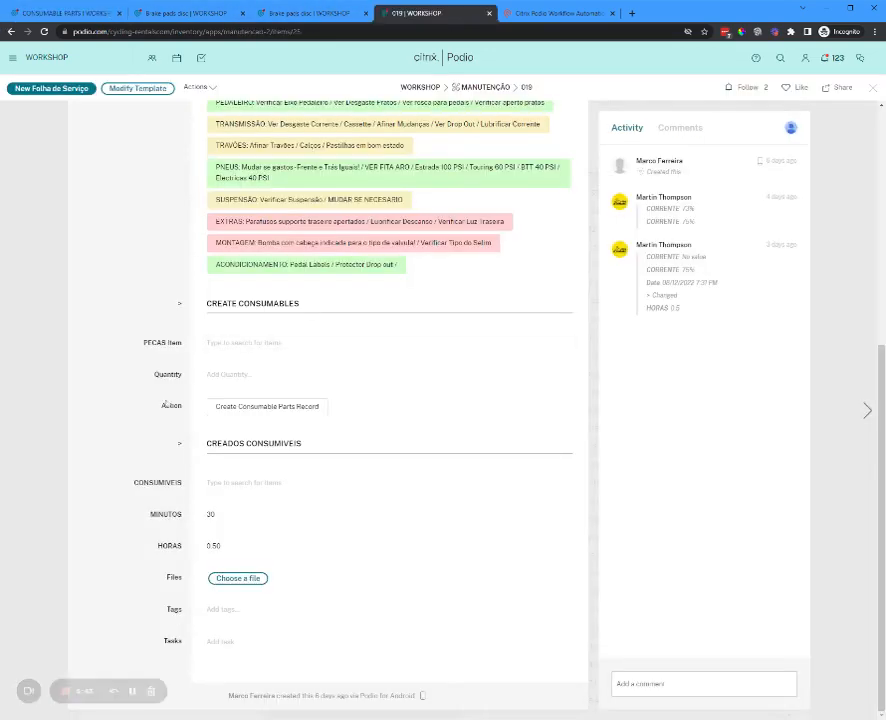
pyautogui.scroll(3, 219, 424)
pyautogui.scroll(-3, 221, 419)
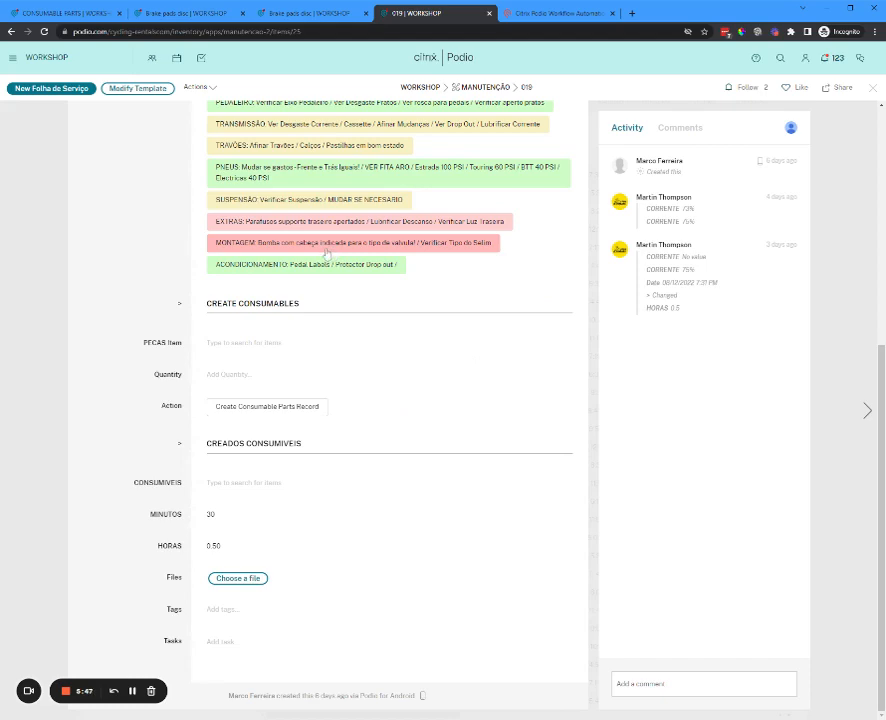
pyautogui.click(161, 18)
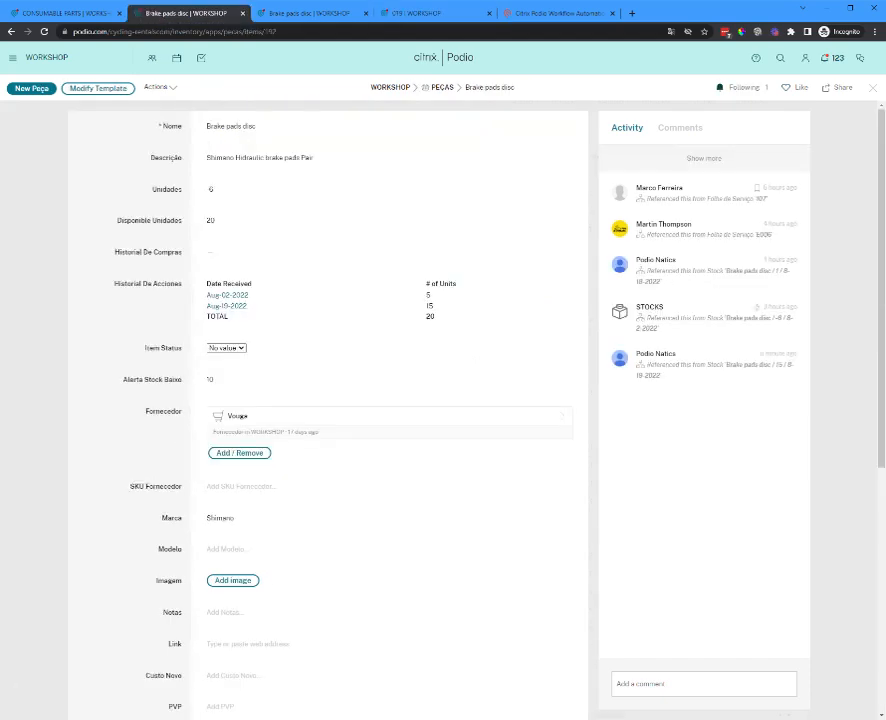
pyautogui.click(399, 17)
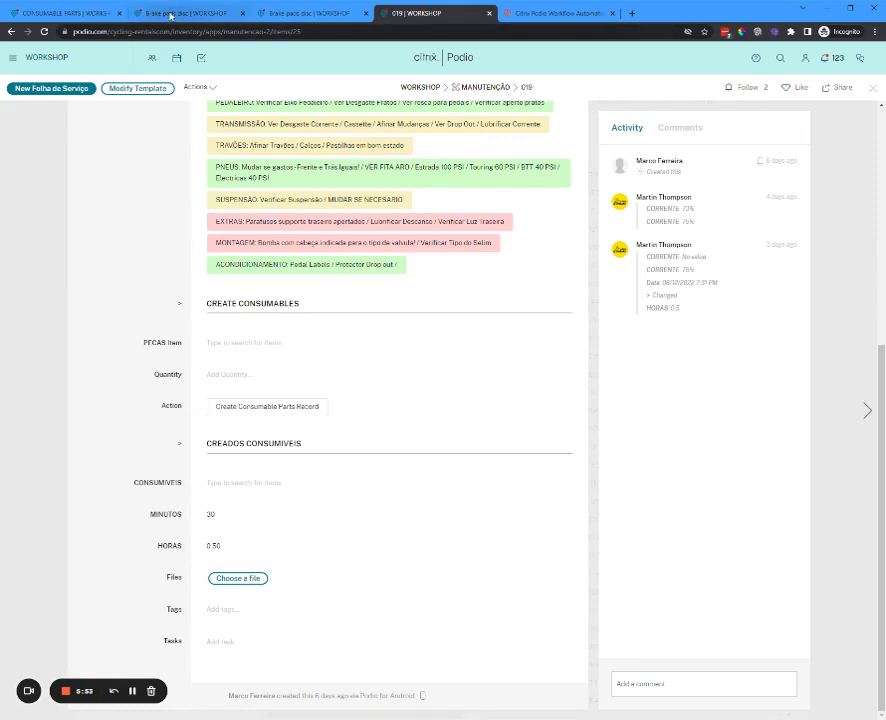
pyautogui.click(170, 15)
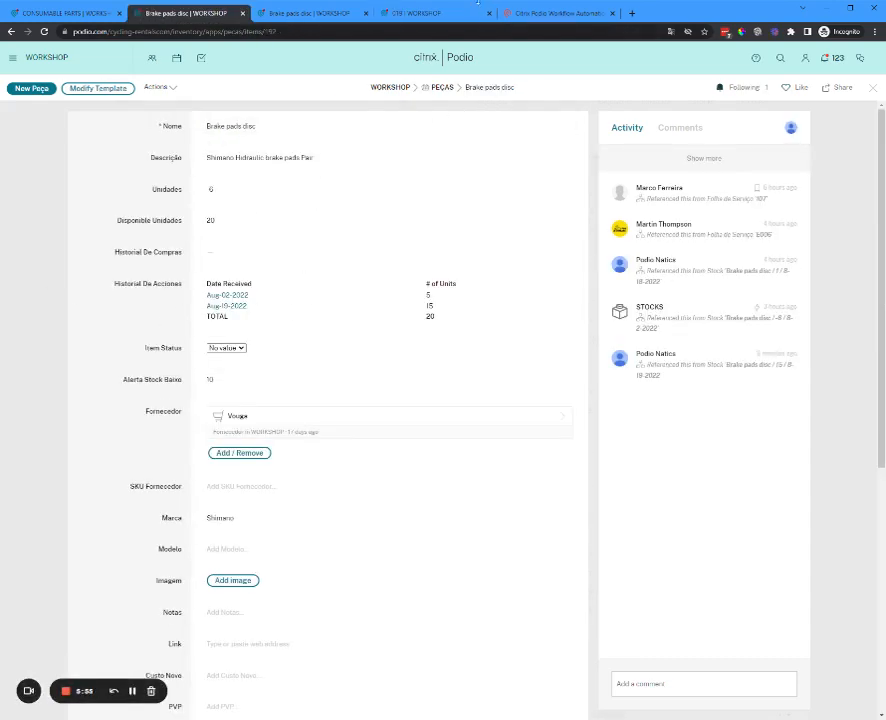
# In service sheet 019, search for "brake" and set Brake pads disc as the PECAS Item under CREATE CONSUMABLES.
pyautogui.click(478, 5)
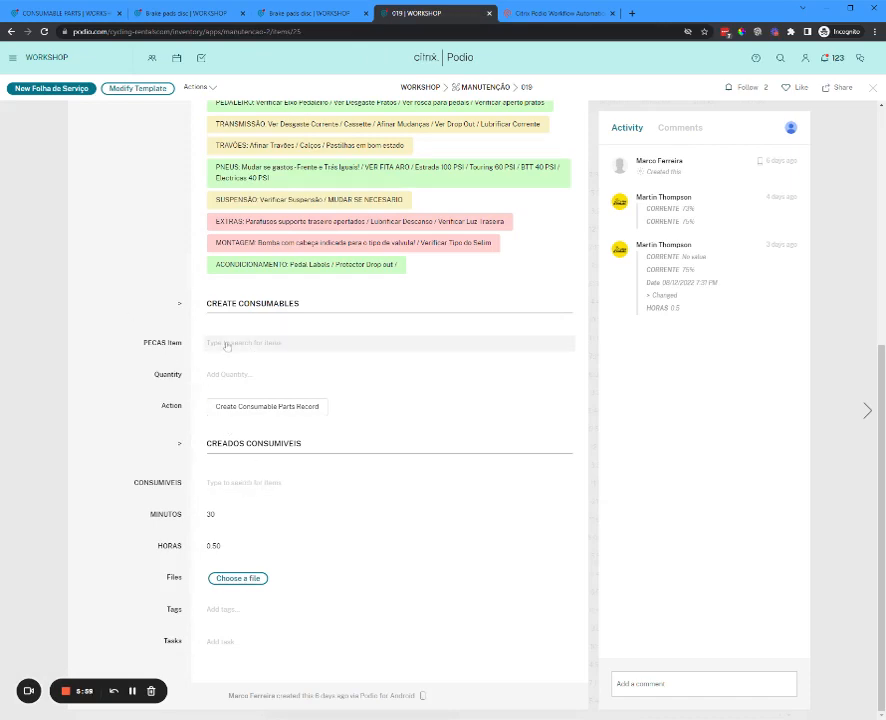
pyautogui.click(268, 347)
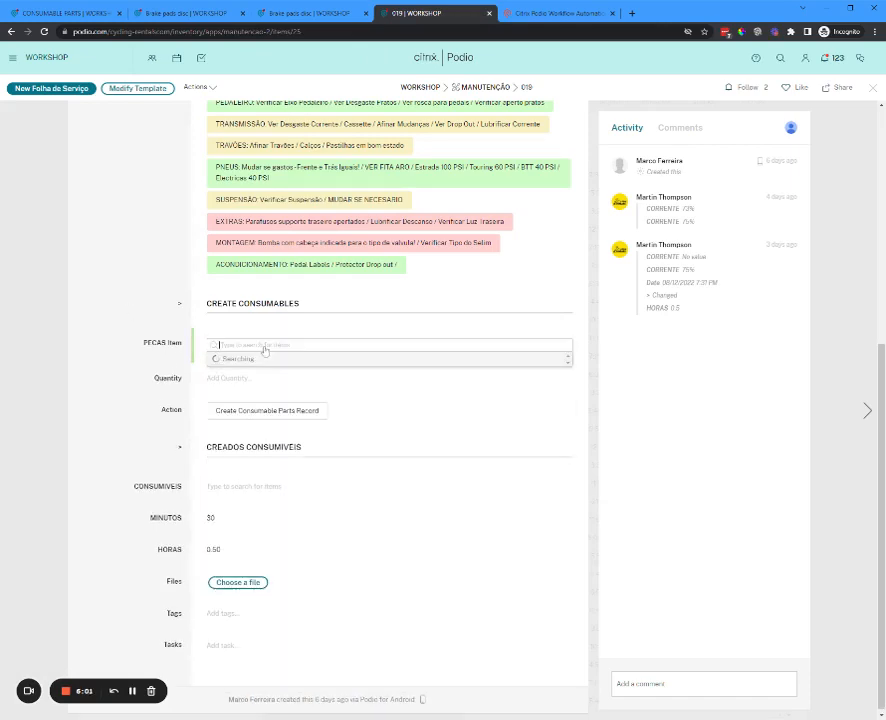
pyautogui.click(240, 347)
pyautogui.write('br')
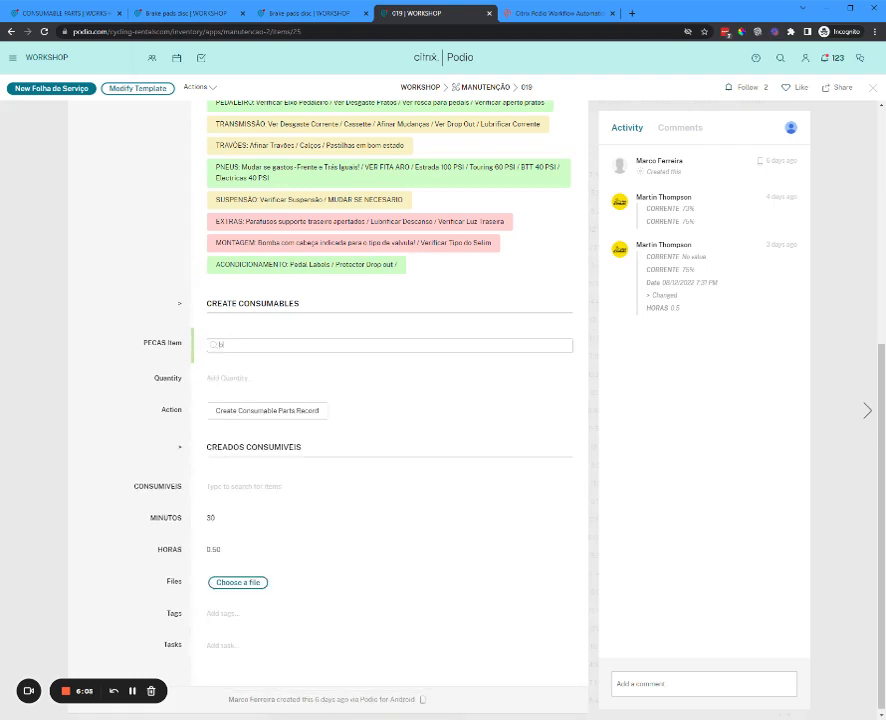
pyautogui.write('eke')
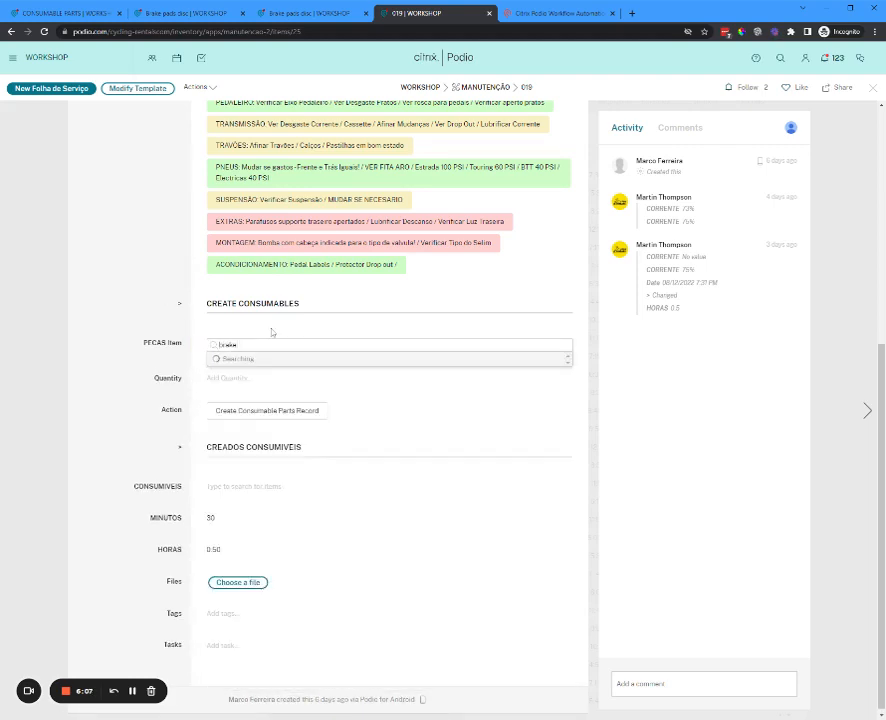
pyautogui.click(262, 388)
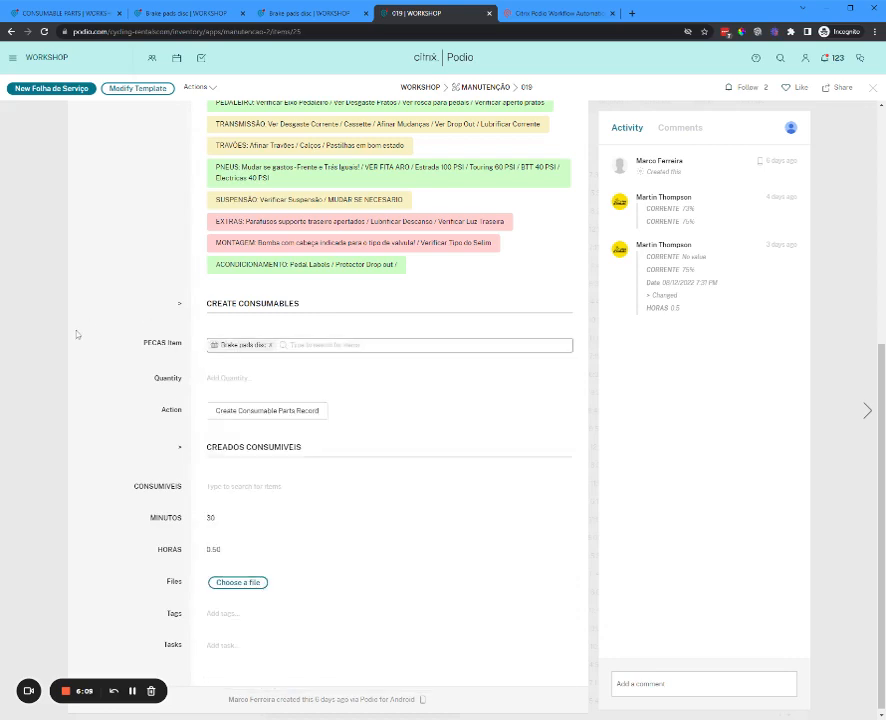
# Set the Quantity to 8 and run the Create Consumable Parts Record action on service sheet 019.
pyautogui.click(302, 377)
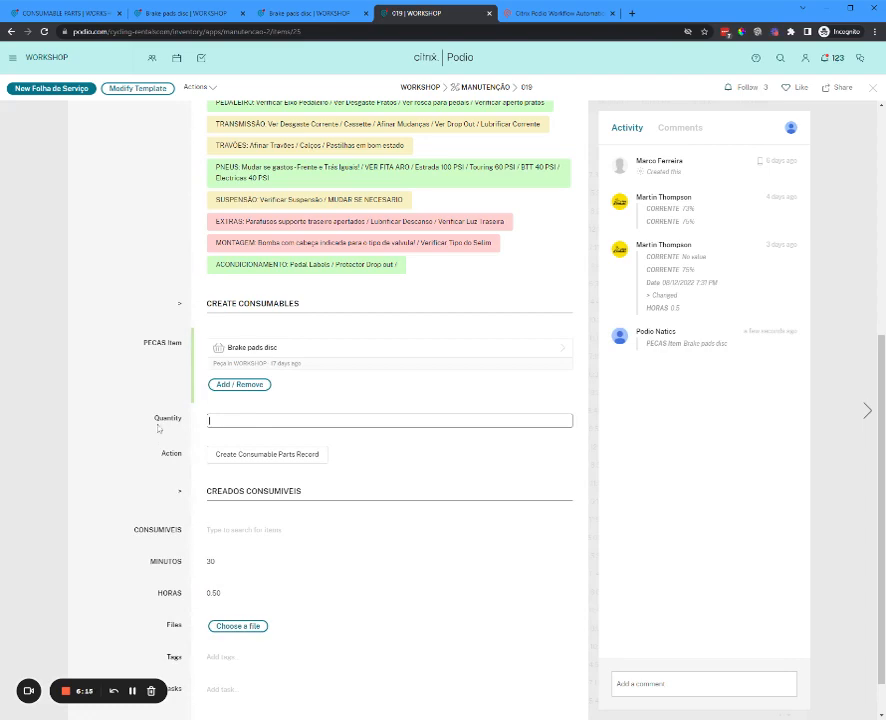
pyautogui.write('4')
pyautogui.click(267, 454)
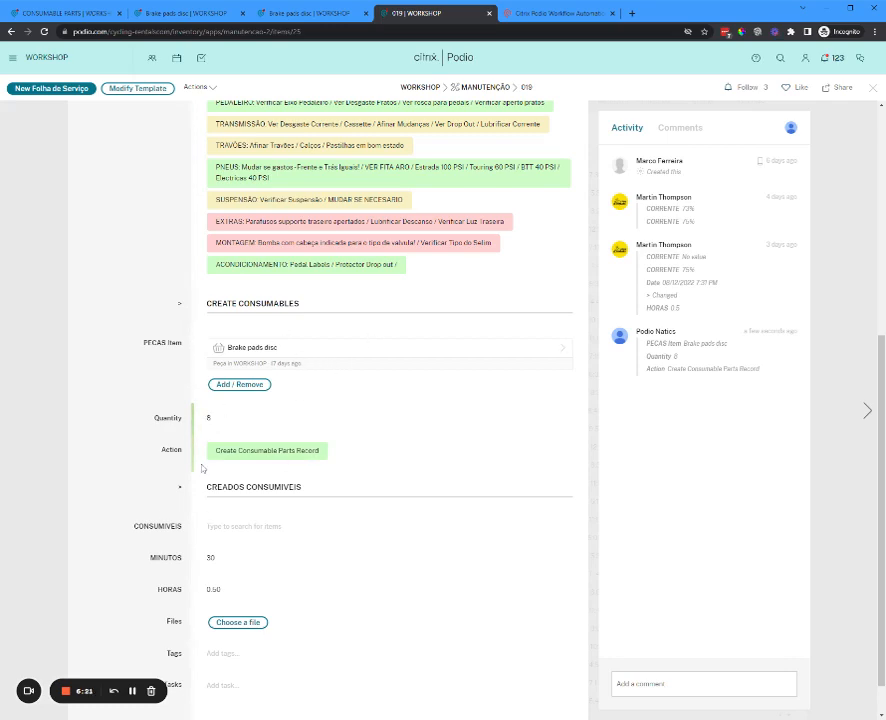
pyautogui.scroll(4, 207, 510)
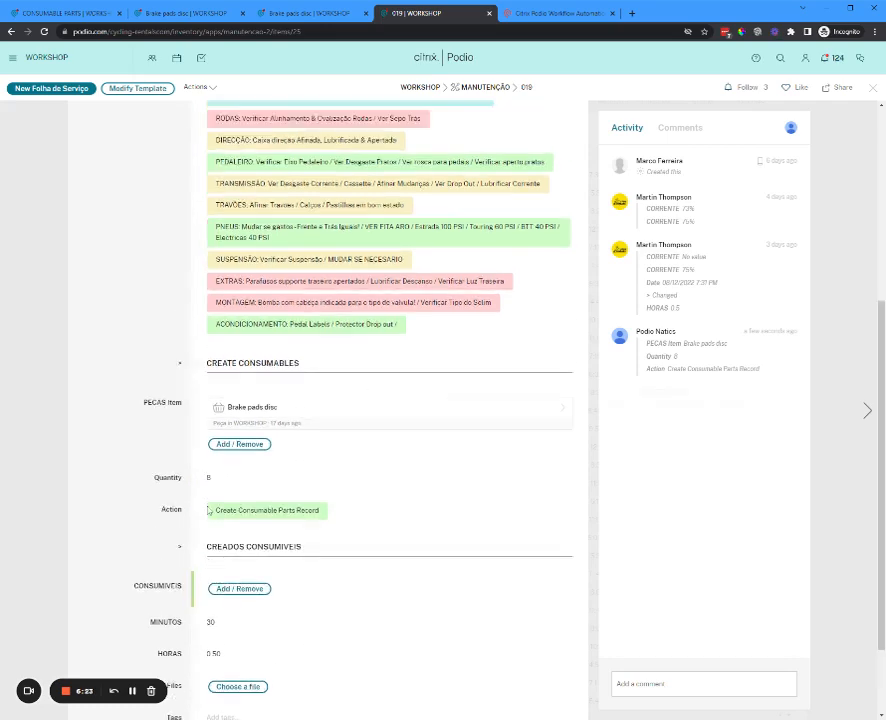
pyautogui.scroll(-5, 201, 516)
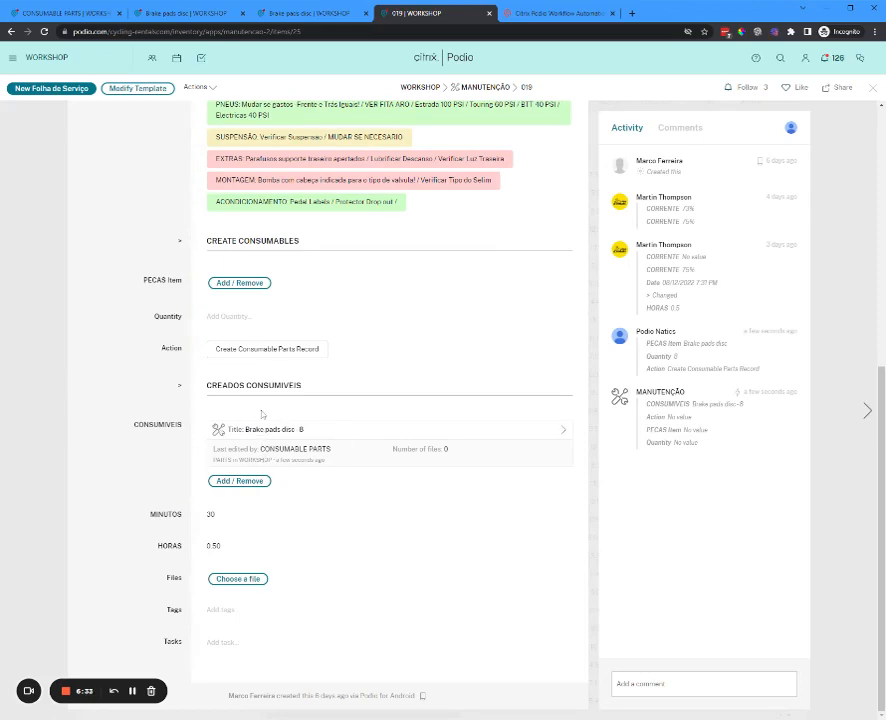
# Check the PECAS Item and Quantity fields under CREATE CONSUMABLES after the consumable record is created.
pyautogui.moveTo(131, 279); pyautogui.dragTo(353, 310)
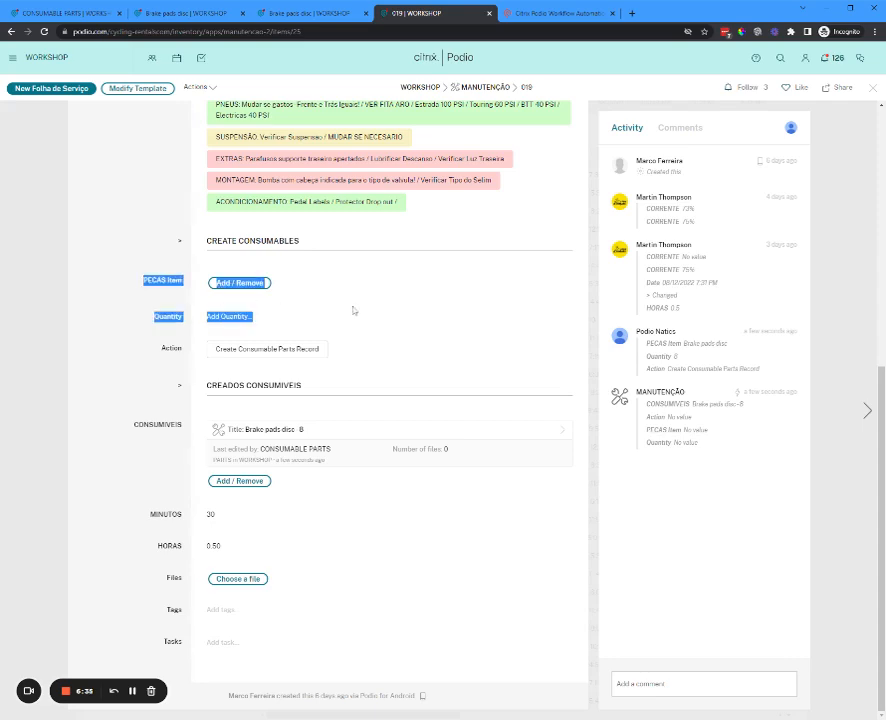
pyautogui.click(137, 226)
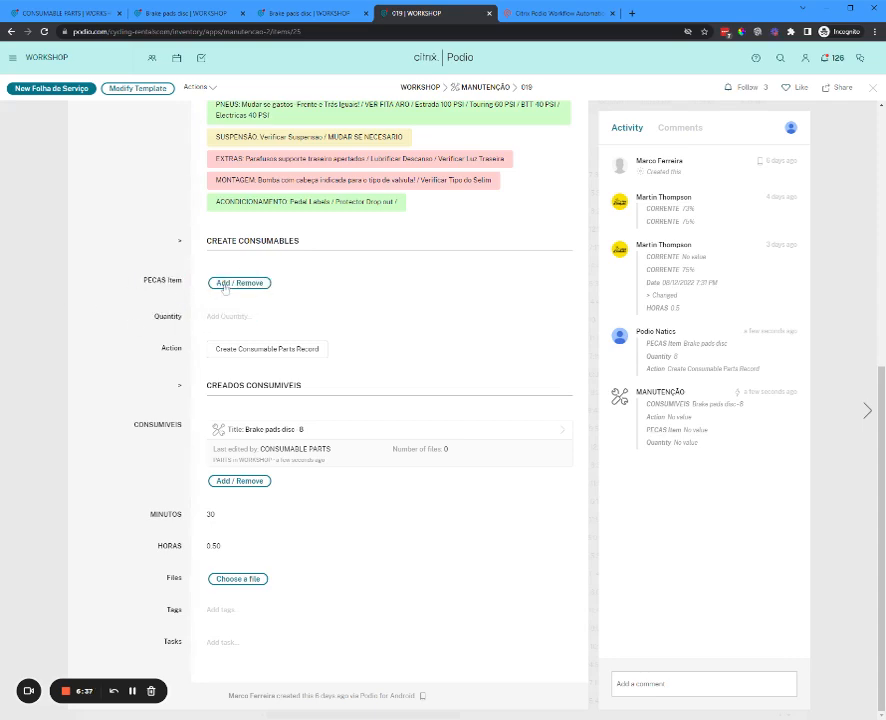
pyautogui.moveTo(138, 288); pyautogui.dragTo(226, 289)
pyautogui.click(120, 318)
# Open the linked Brake pads disc consumable record separately and examine its PECAS, Quantity and Manutencao Information fields.
pyautogui.middleClick(266, 437)
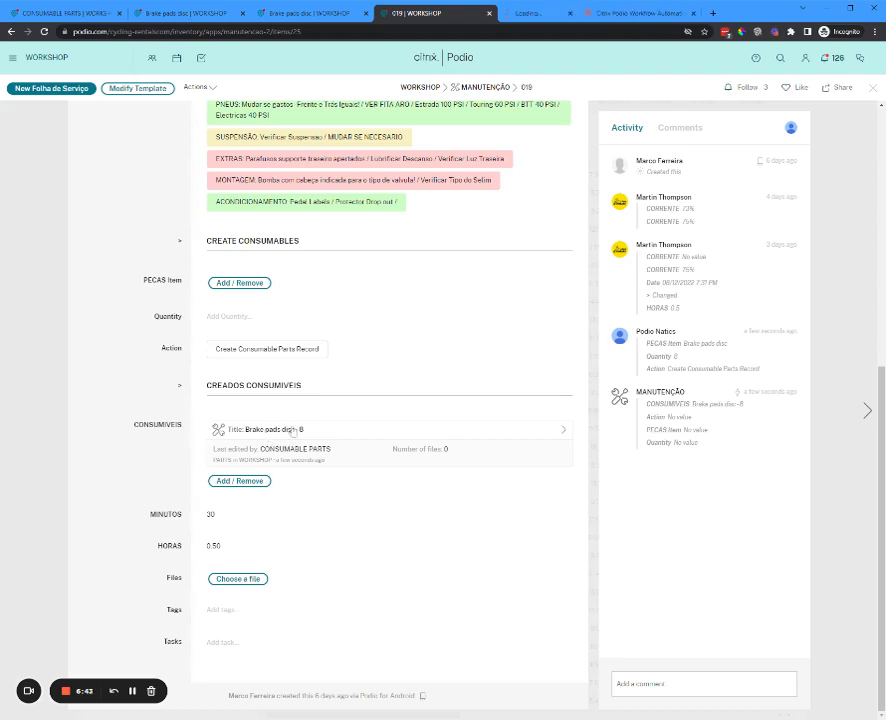
pyautogui.click(564, 13)
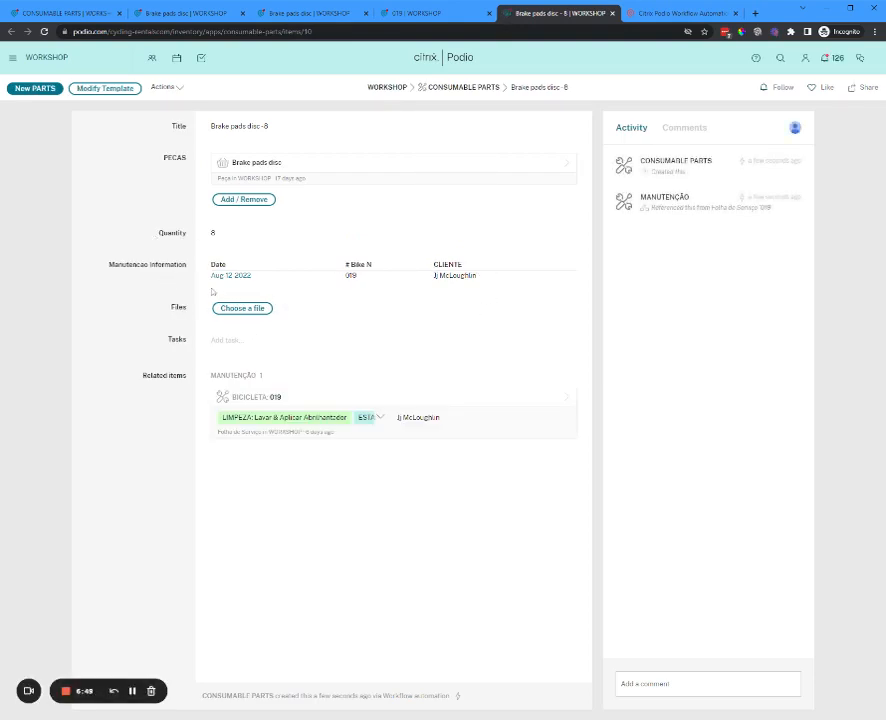
pyautogui.moveTo(160, 158); pyautogui.dragTo(187, 159)
pyautogui.click(155, 182)
pyautogui.click(166, 243)
pyautogui.moveTo(157, 234); pyautogui.dragTo(287, 249)
pyautogui.click(162, 224)
pyautogui.moveTo(98, 272); pyautogui.dragTo(192, 272)
pyautogui.click(130, 211)
# Close the consumable record, return to service sheet 019 and review the item linked under CREADOS CONSUMIVEIS.
pyautogui.click(395, 13)
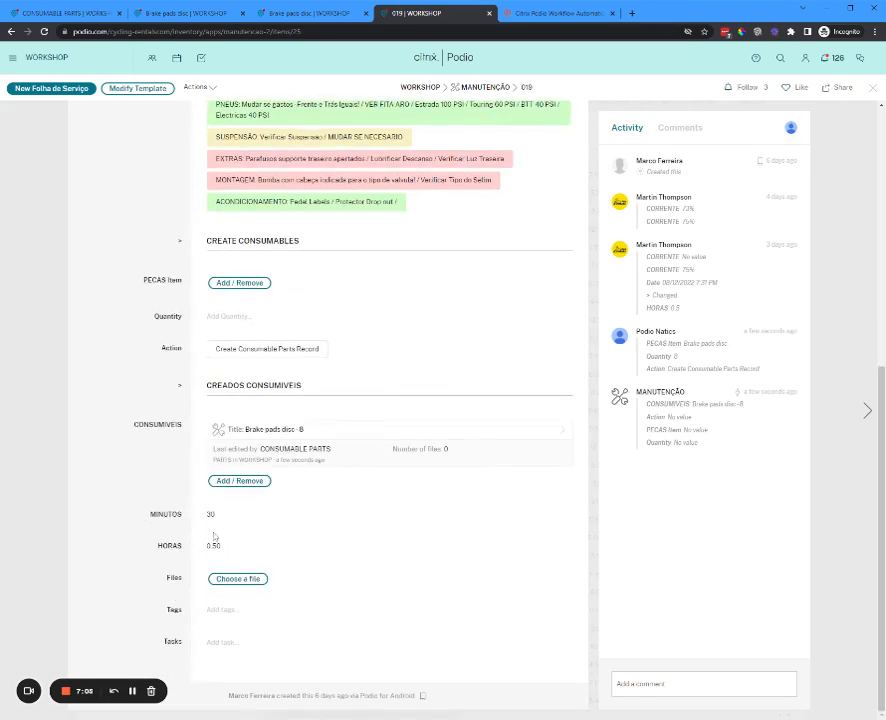
pyautogui.scroll(1, 232, 532)
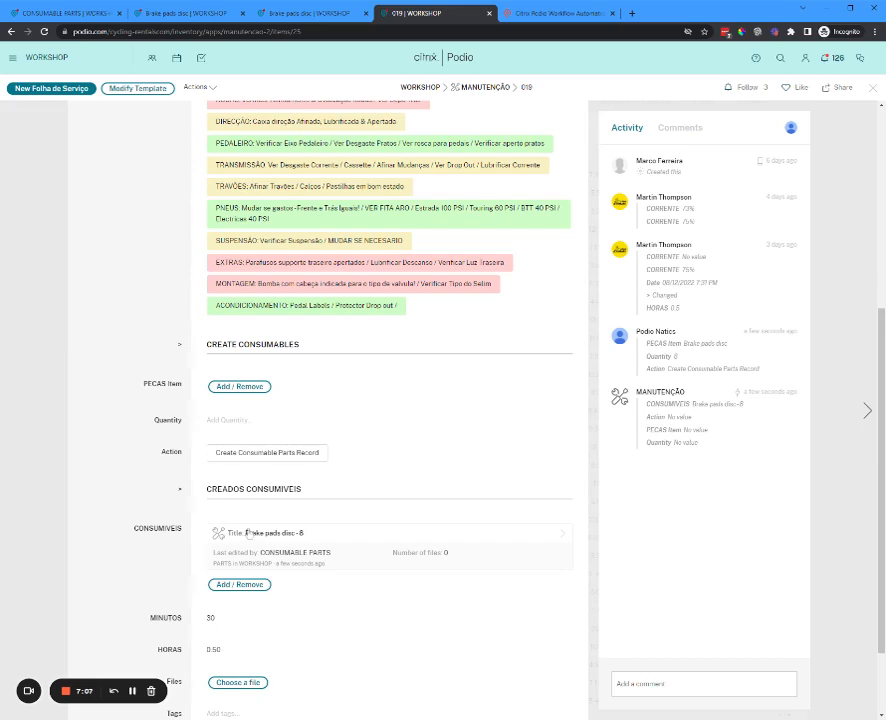
pyautogui.scroll(1, 268, 541)
pyautogui.scroll(-2, 286, 441)
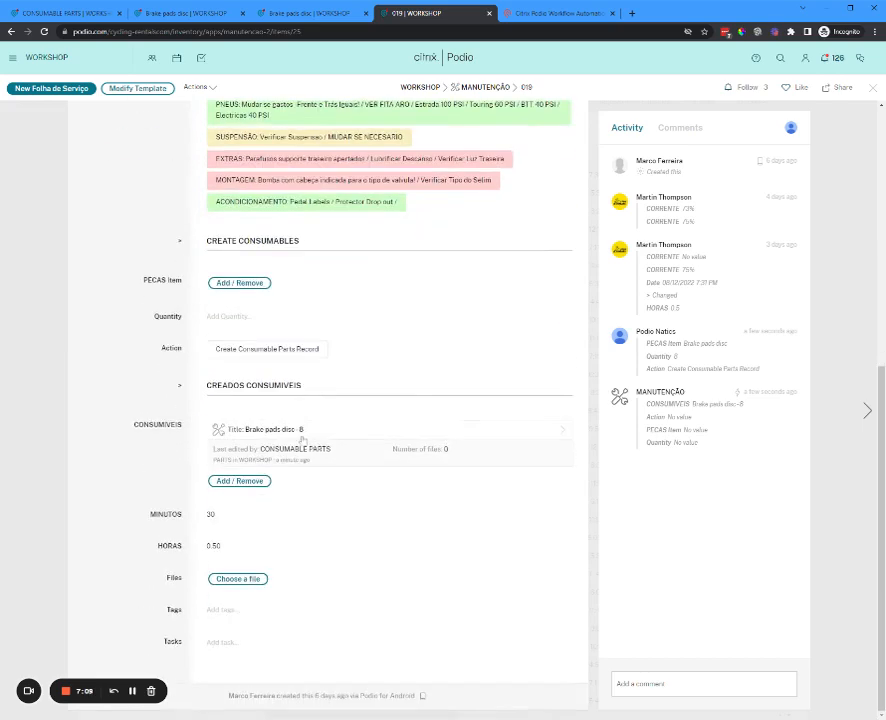
pyautogui.scroll(2, 386, 388)
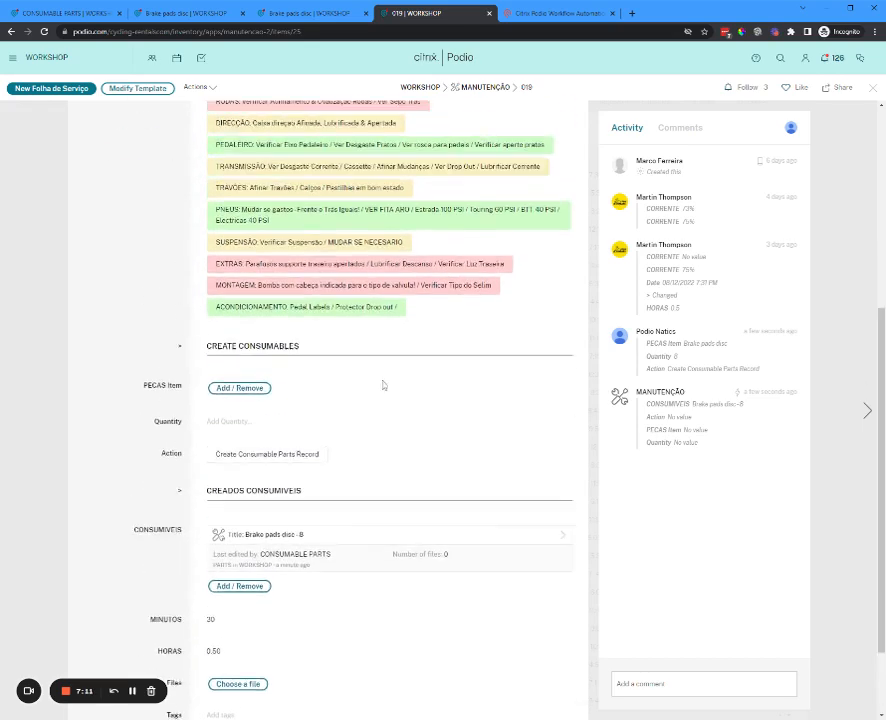
pyautogui.scroll(-2, 410, 346)
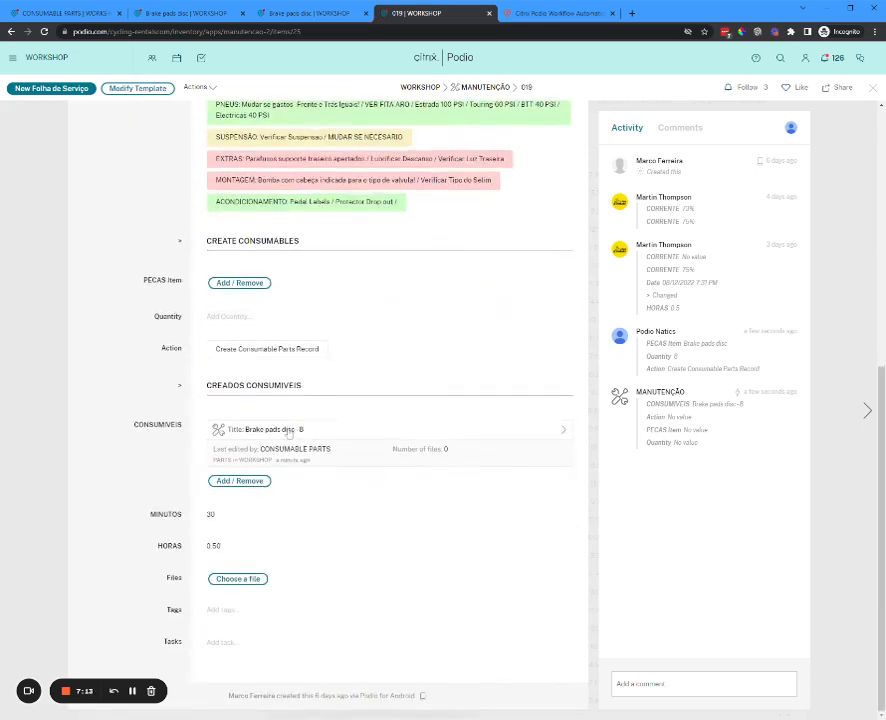
# Return to the Brake pads disc part record and examine its Disponible Unidades and the Aug-12-2022 row of Historial De Compras.
pyautogui.click(180, 13)
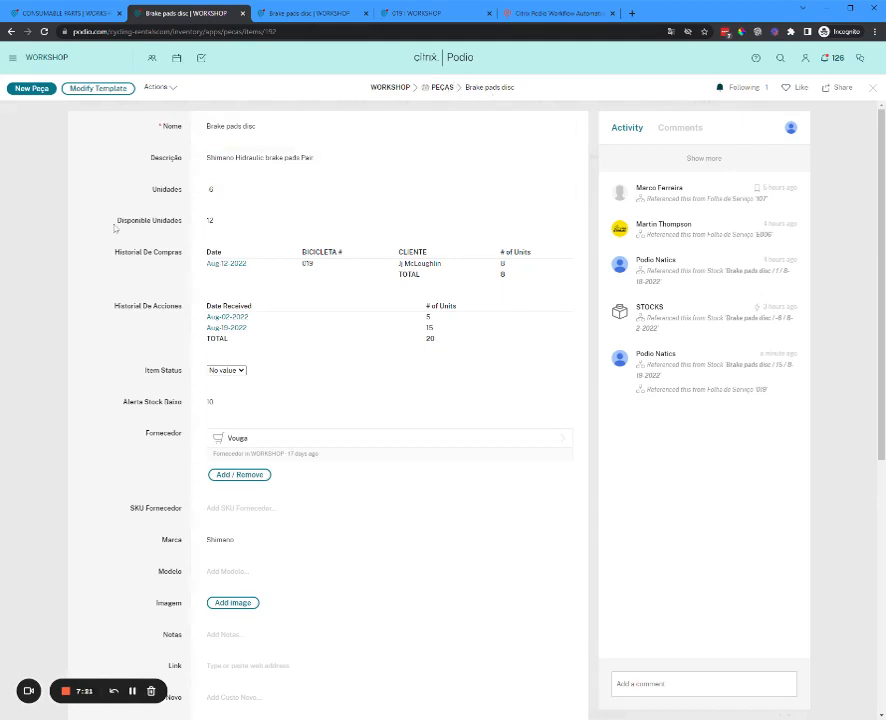
pyautogui.moveTo(115, 228); pyautogui.dragTo(241, 225)
pyautogui.click(125, 190)
pyautogui.moveTo(102, 225); pyautogui.dragTo(329, 223)
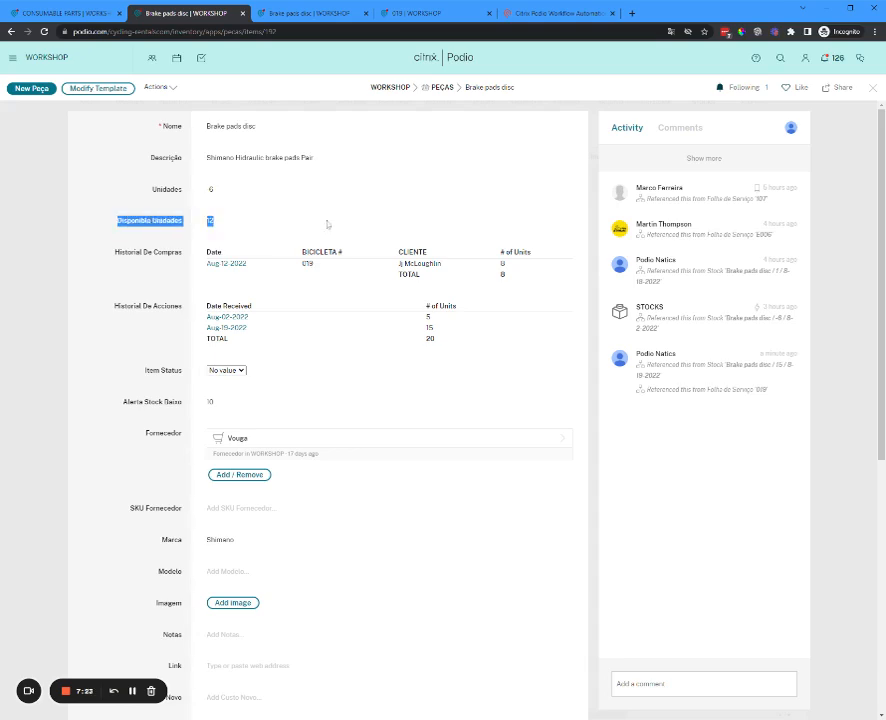
pyautogui.moveTo(245, 225); pyautogui.dragTo(200, 225)
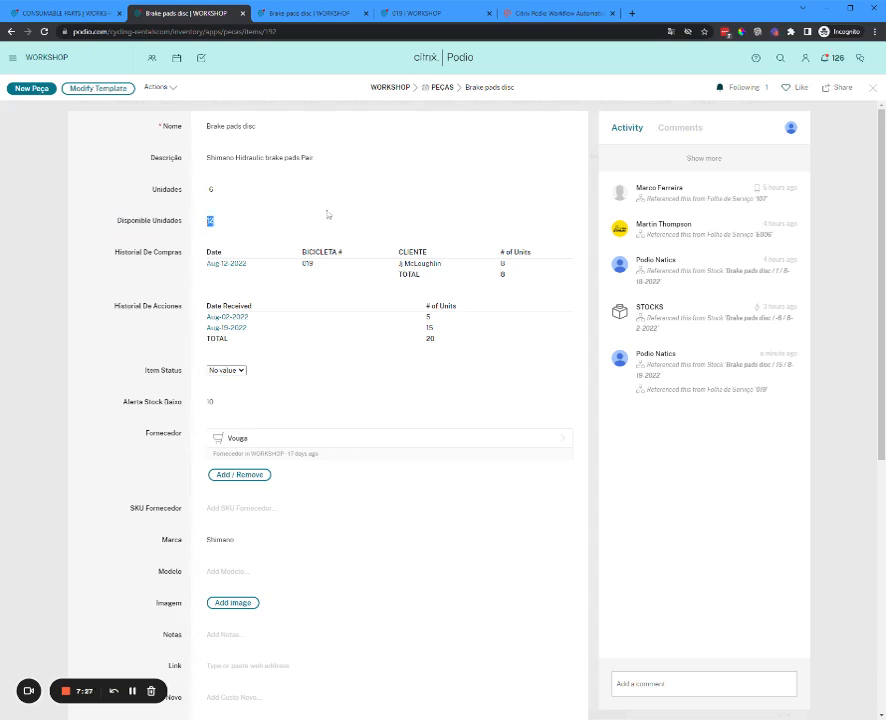
pyautogui.click(297, 254)
pyautogui.doubleClick(502, 263)
pyautogui.click(206, 240)
pyautogui.moveTo(198, 265); pyautogui.dragTo(534, 265)
# Glance back at service sheet 019, and examine the Historial De Compras section of the Brake pads disc record.
pyautogui.click(432, 14)
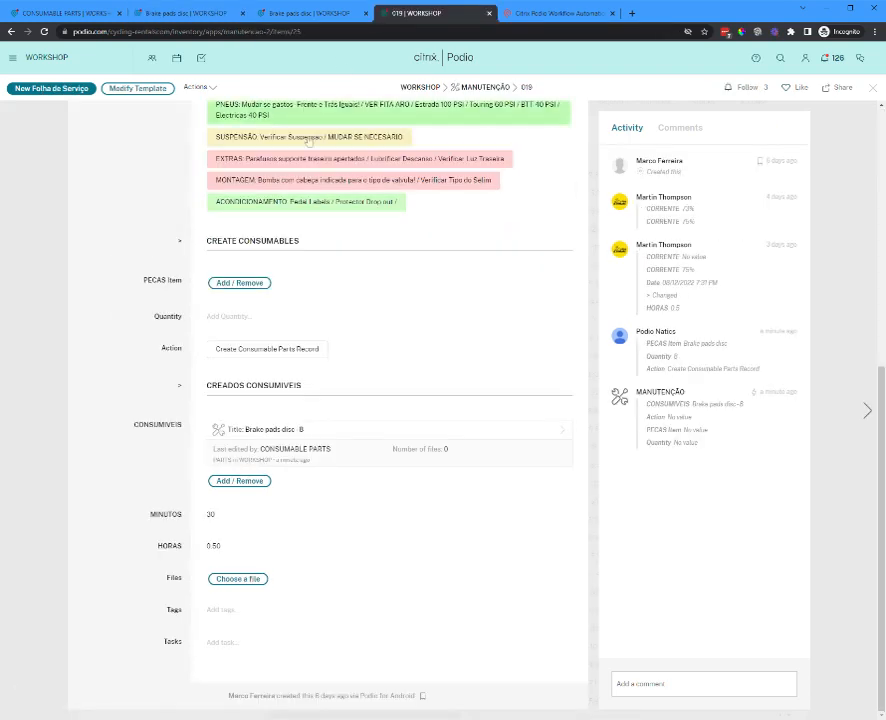
pyautogui.scroll(5, 350, 230)
pyautogui.click(185, 13)
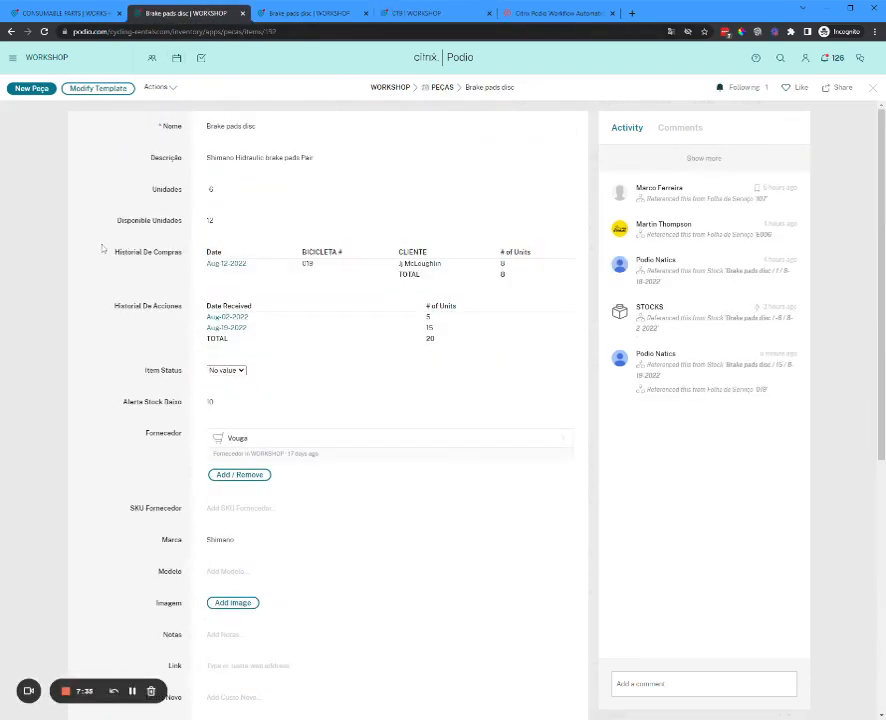
pyautogui.moveTo(110, 253); pyautogui.dragTo(183, 253)
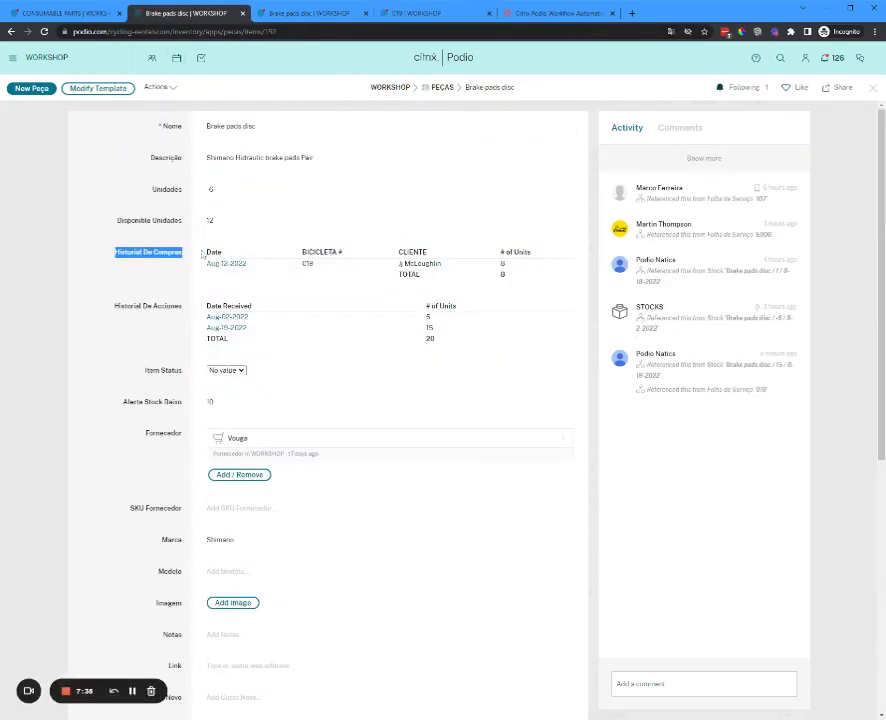
pyautogui.moveTo(108, 251); pyautogui.dragTo(186, 254)
pyautogui.click(144, 267)
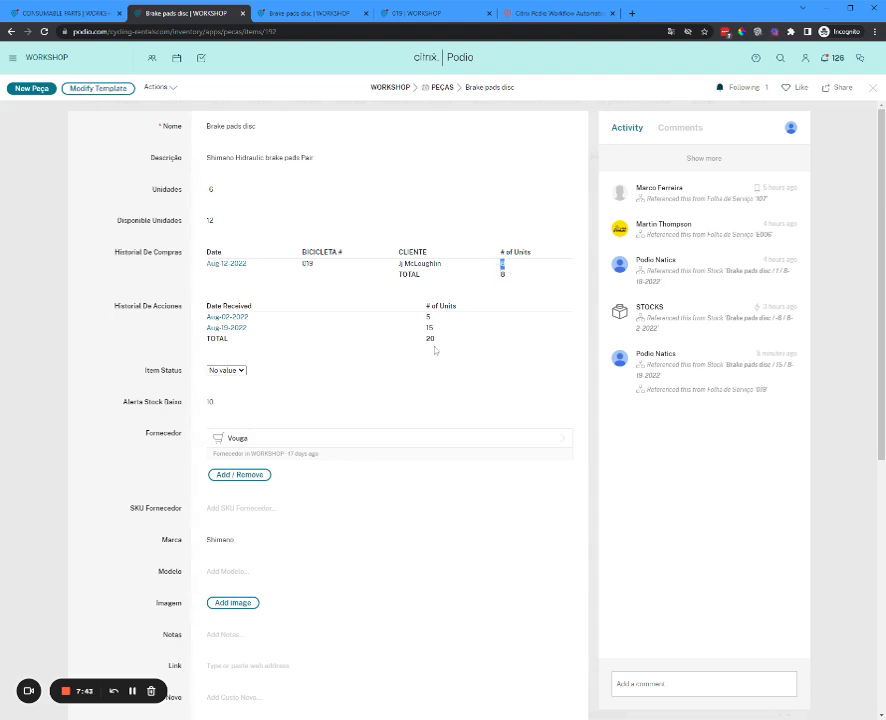
# Examine the Disponible Unidades value of the Brake pads disc record and check the second open copy of the record.
pyautogui.click(233, 222)
pyautogui.doubleClick(210, 221)
pyautogui.click(333, 213)
pyautogui.click(346, 14)
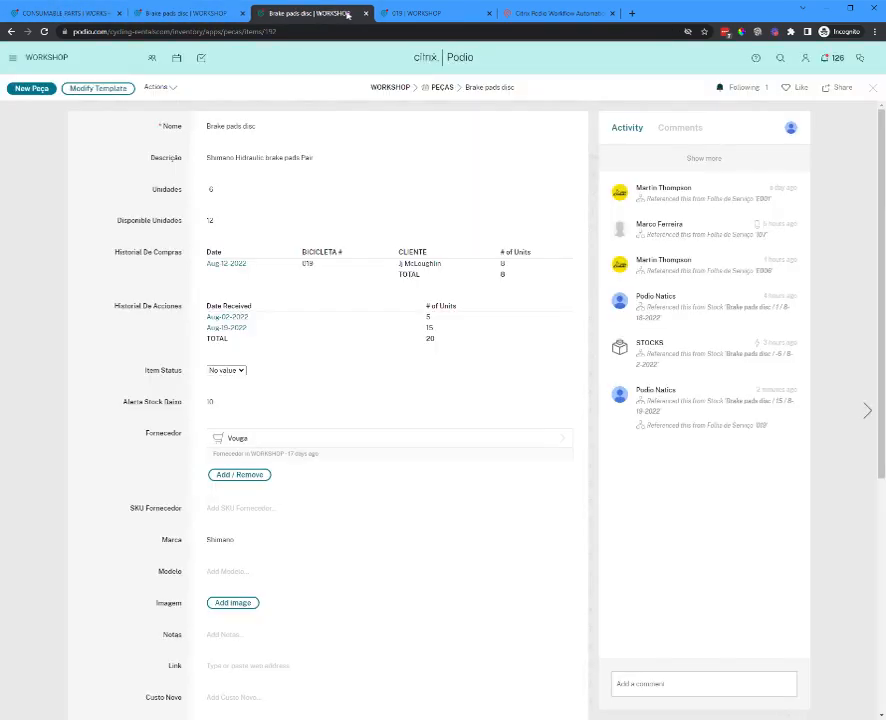
# Return to the service sheets, search for "test" and open service sheet E001 at its CREATE CONSUMABLES section.
pyautogui.click(410, 13)
pyautogui.scroll(5, 455, 146)
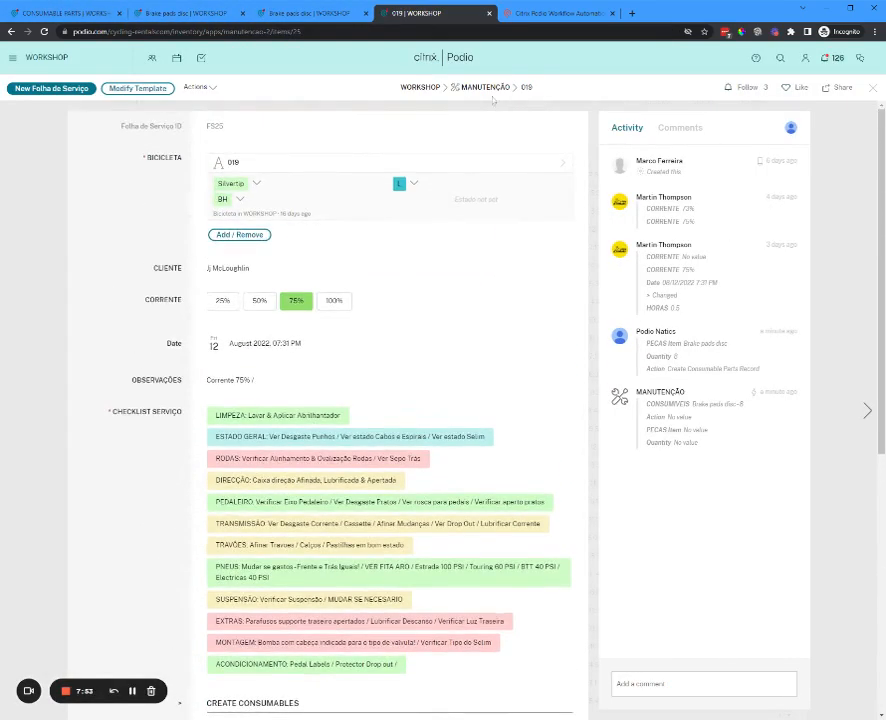
pyautogui.click(780, 58)
pyautogui.write('t')
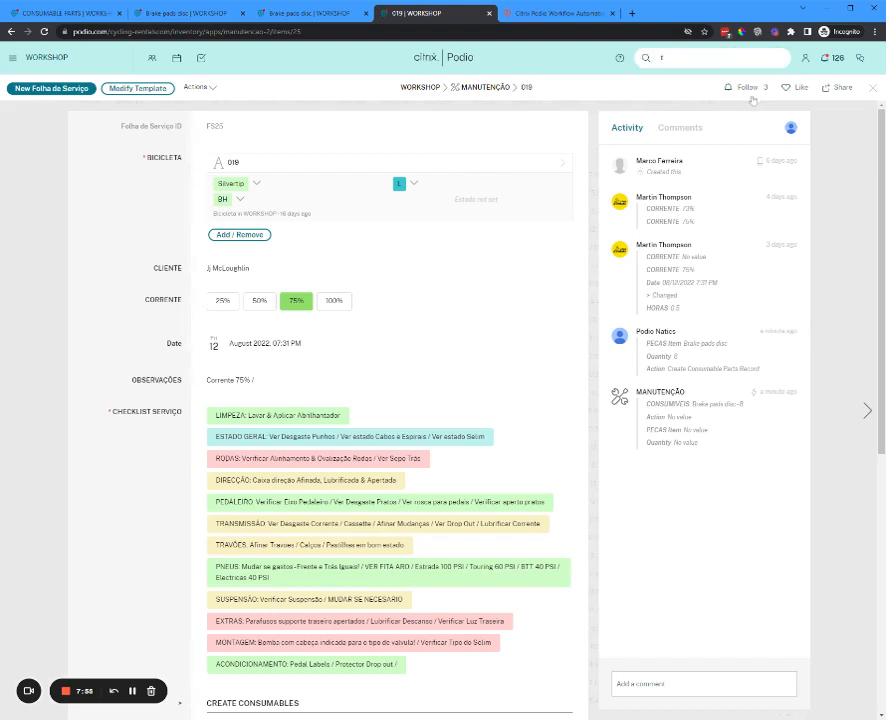
pyautogui.write('est')
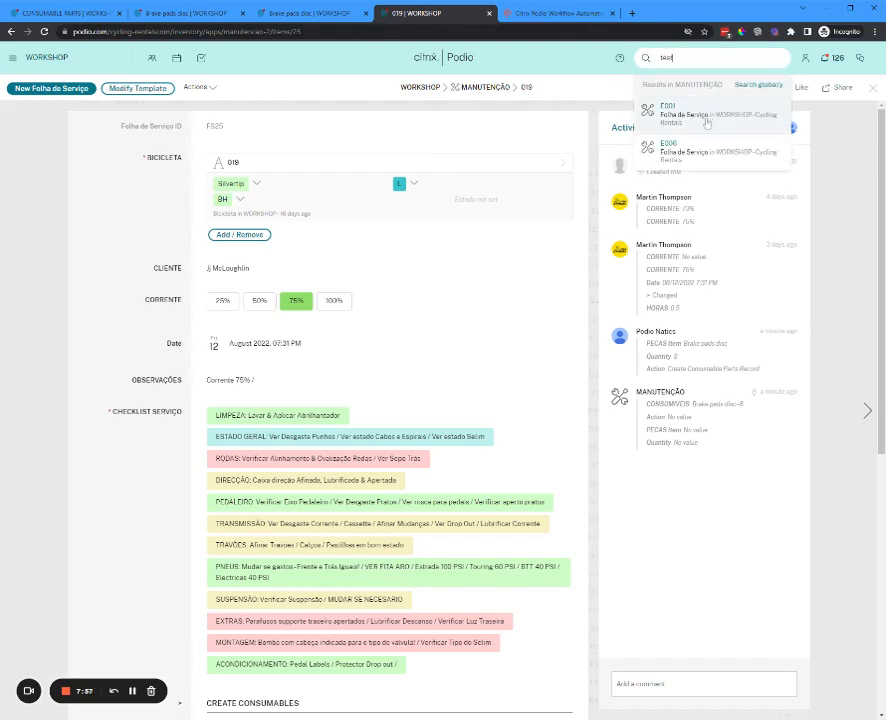
pyautogui.click(706, 122)
pyautogui.scroll(-5, 175, 470)
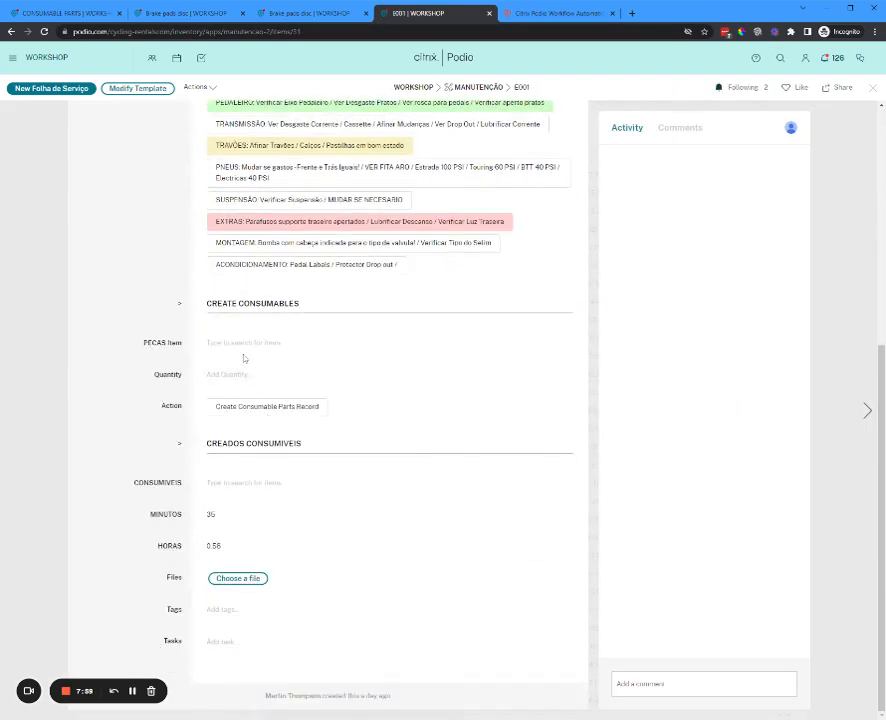
# Set the PECAS Item of service sheet E001 to Brake pads disc and open its Quantity for editing.
pyautogui.click(243, 344)
pyautogui.write('la')
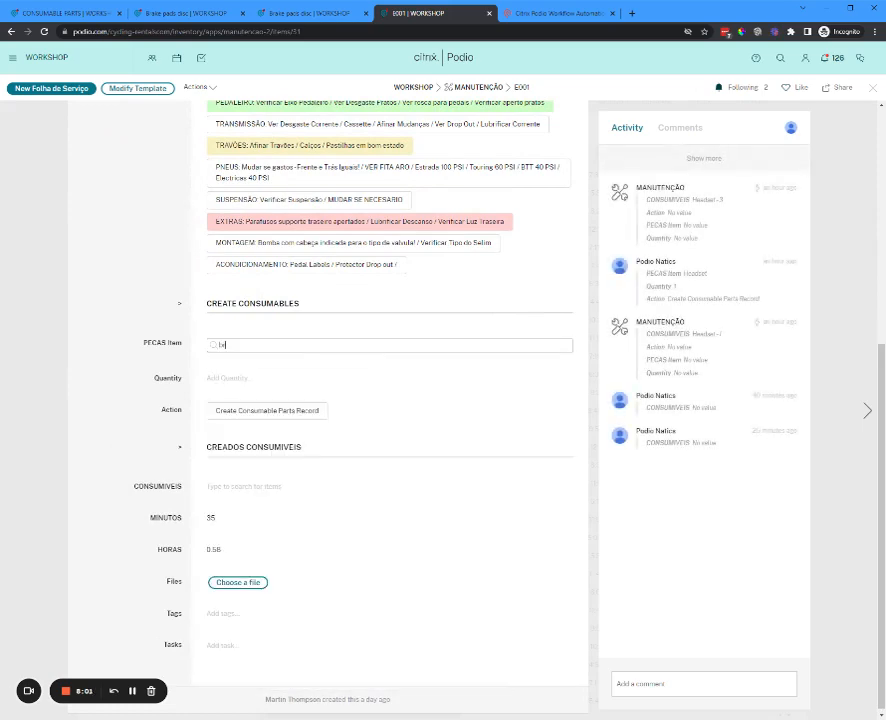
pyautogui.write('ake')
pyautogui.click(267, 377)
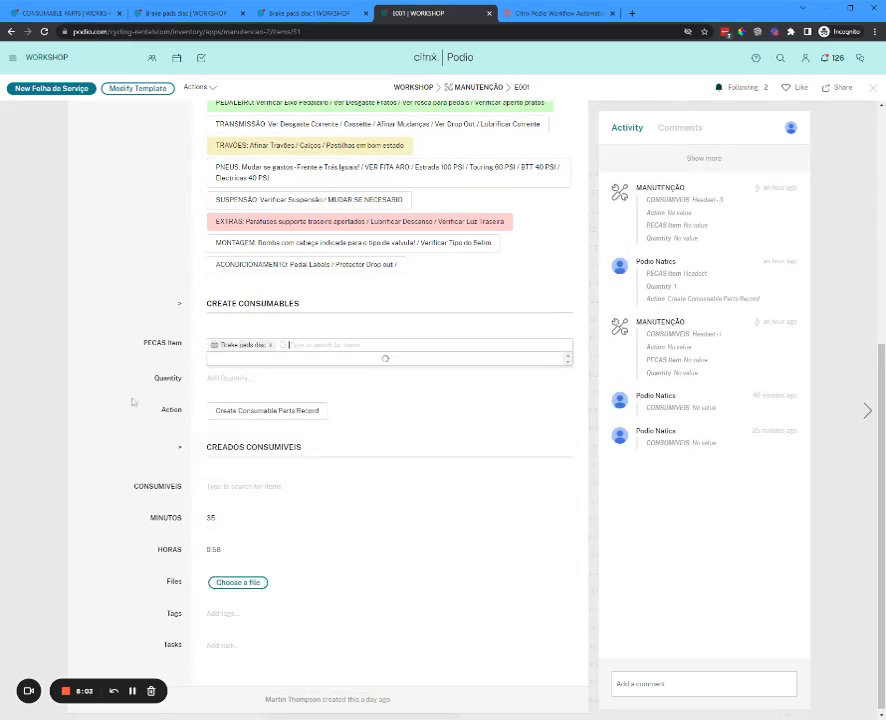
pyautogui.click(247, 421)
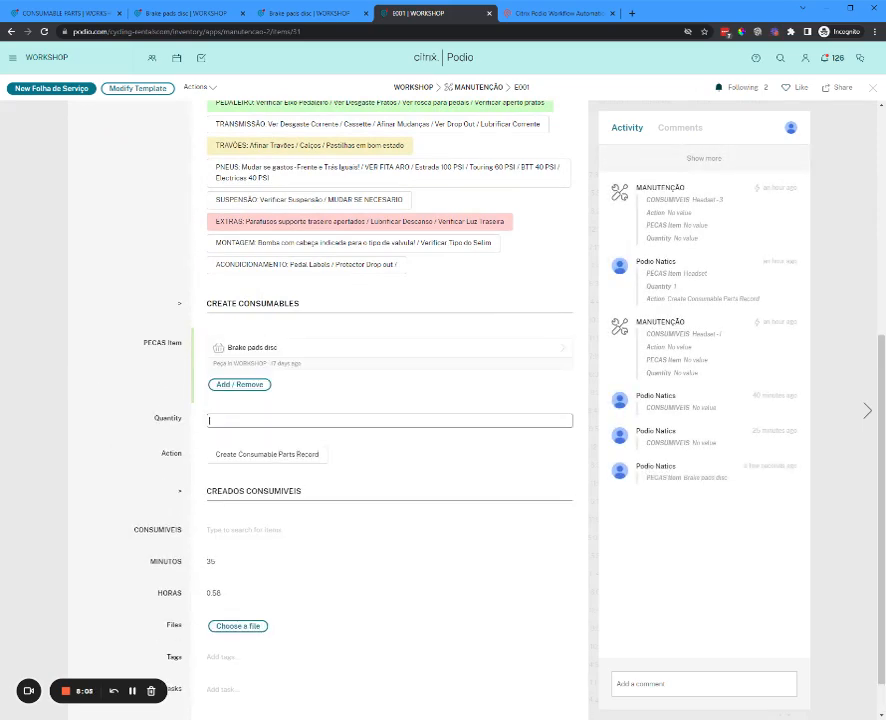
# Check the Disponible Unidades field on the Brake pads disc part record.
pyautogui.click(295, 18)
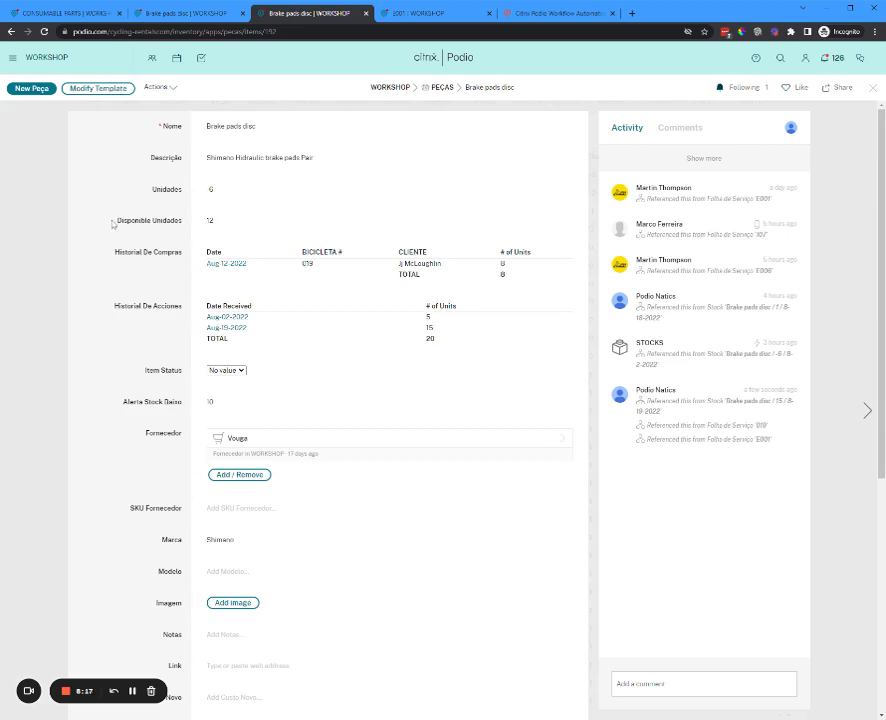
pyautogui.moveTo(114, 222); pyautogui.dragTo(188, 225)
pyautogui.click(152, 206)
# Set the Quantity on service sheet E001 to 5 and run the Create Consumable Parts Record action.
pyautogui.hotkey('ctrl', 'Tab')
pyautogui.write('5')
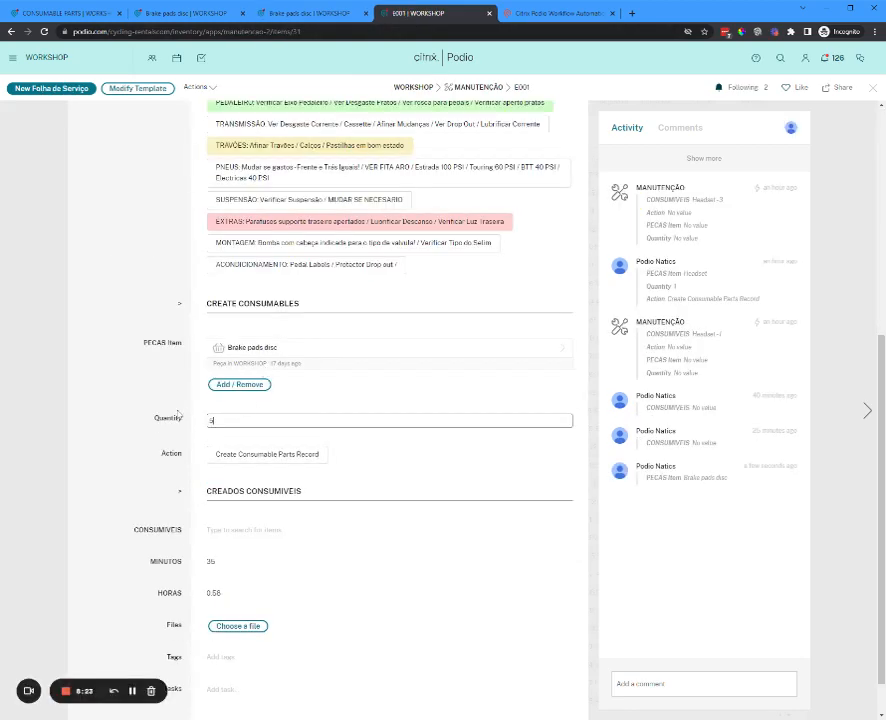
pyautogui.click(107, 384)
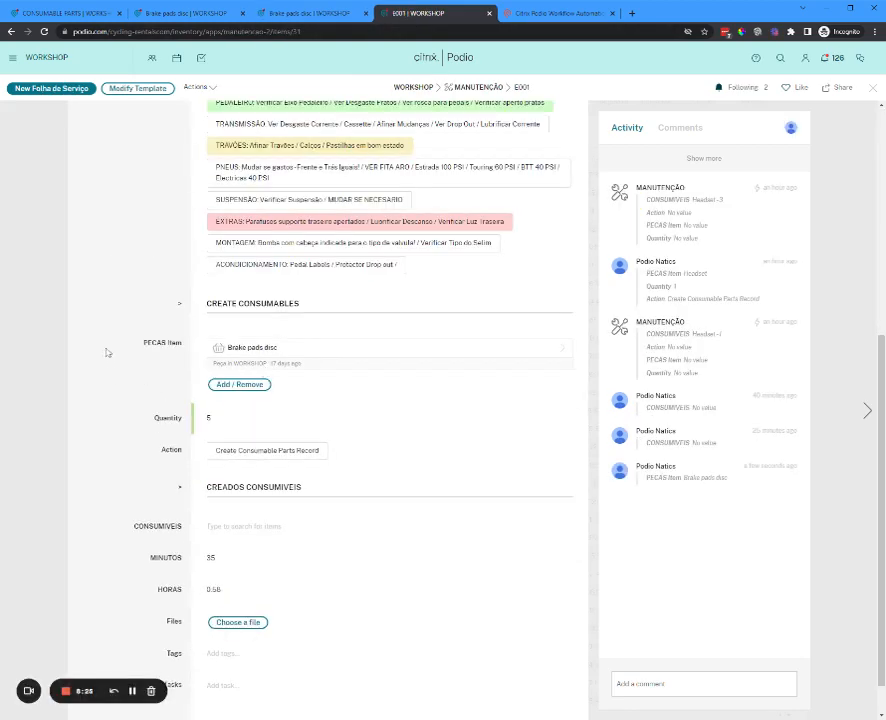
pyautogui.click(237, 455)
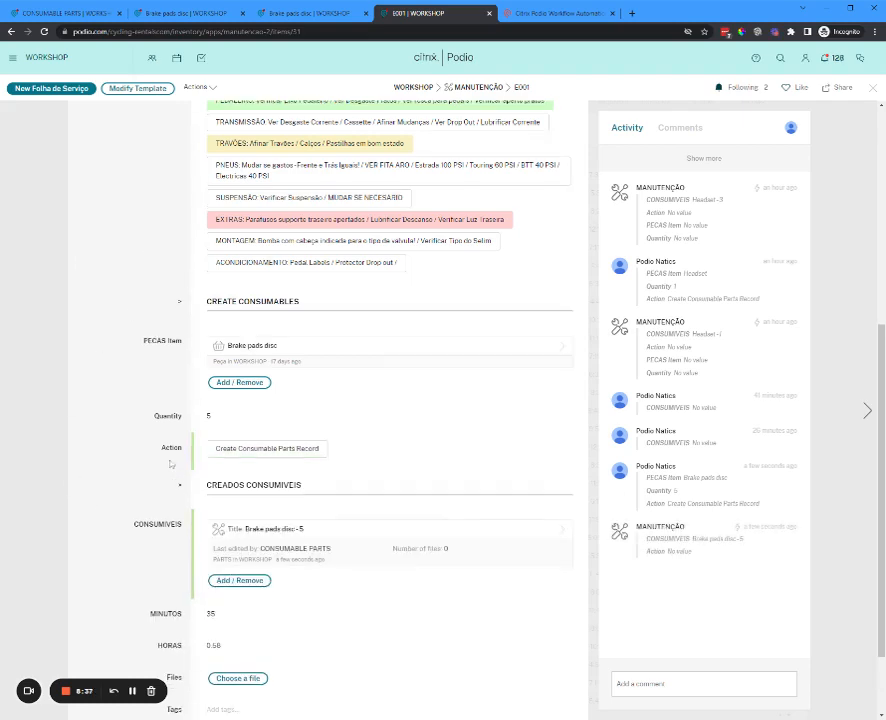
# Examine the item linked in the CONSUMIVEIS field of service sheet E001.
pyautogui.scroll(-1, 200, 350)
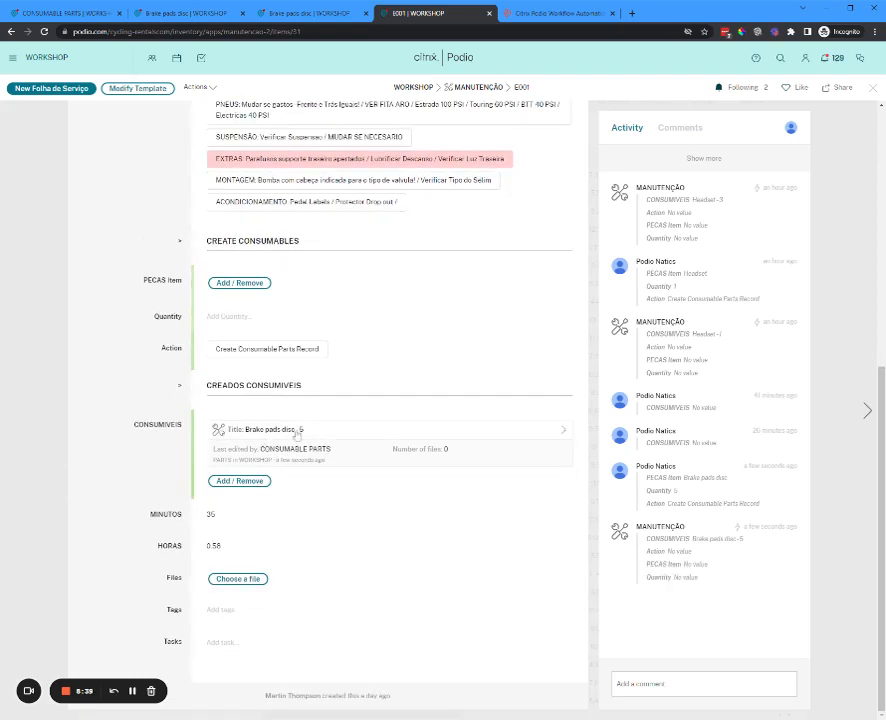
pyautogui.doubleClick(142, 425)
pyautogui.click(148, 463)
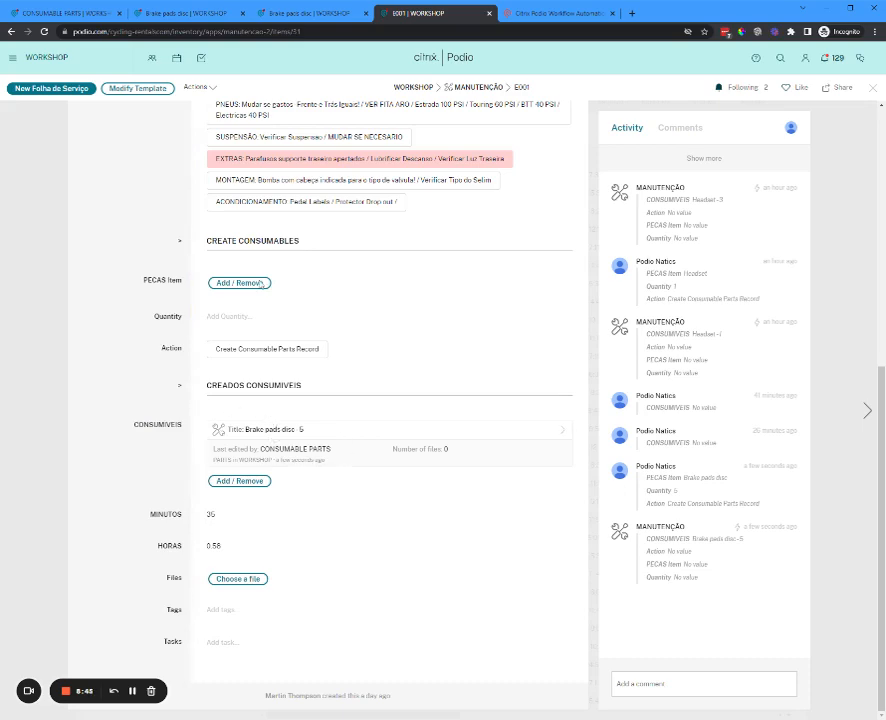
# Return to the Brake pads disc part record and examine its Disponible Unidades and Alerta Stock Baixo fields.
pyautogui.click(168, 13)
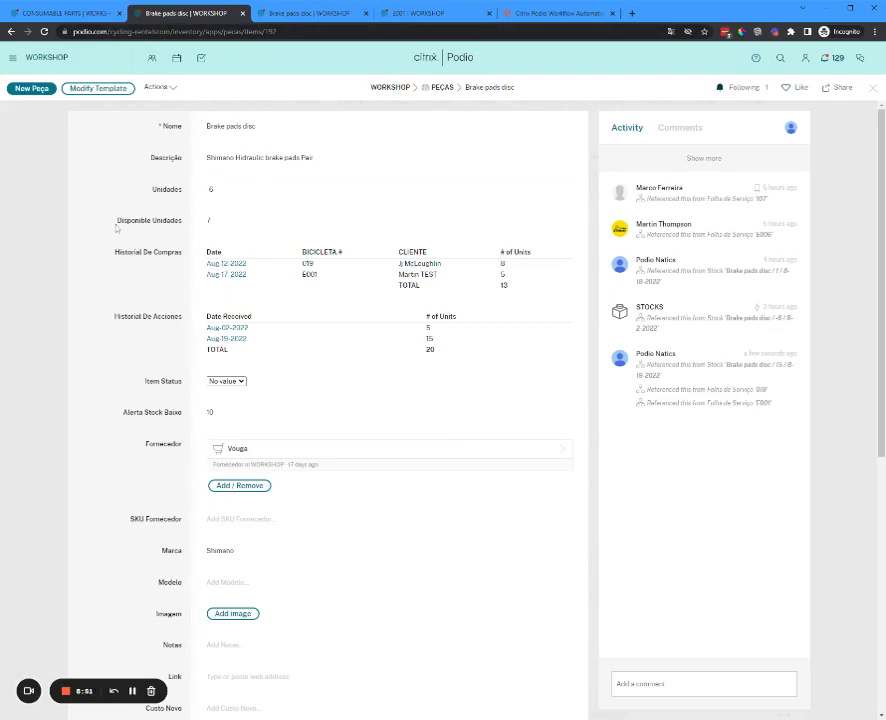
pyautogui.moveTo(117, 224); pyautogui.dragTo(323, 218)
pyautogui.click(302, 214)
pyautogui.moveTo(118, 224); pyautogui.dragTo(186, 225)
pyautogui.click(126, 200)
pyautogui.doubleClick(205, 220)
pyautogui.click(439, 222)
pyautogui.moveTo(111, 224); pyautogui.dragTo(261, 224)
pyautogui.click(106, 196)
pyautogui.moveTo(116, 222); pyautogui.dragTo(240, 225)
pyautogui.click(202, 222)
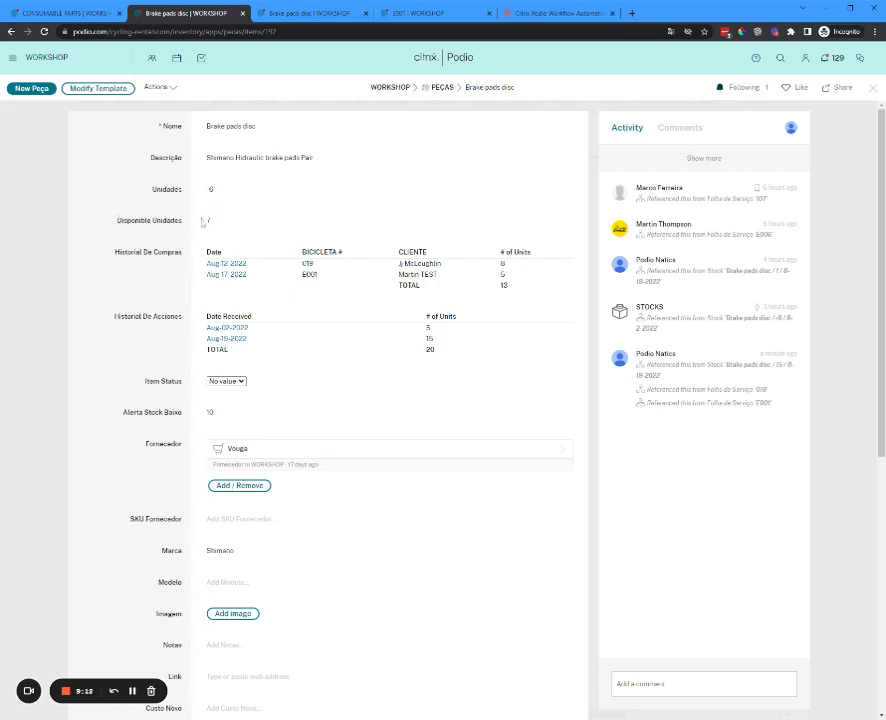
pyautogui.click(279, 224)
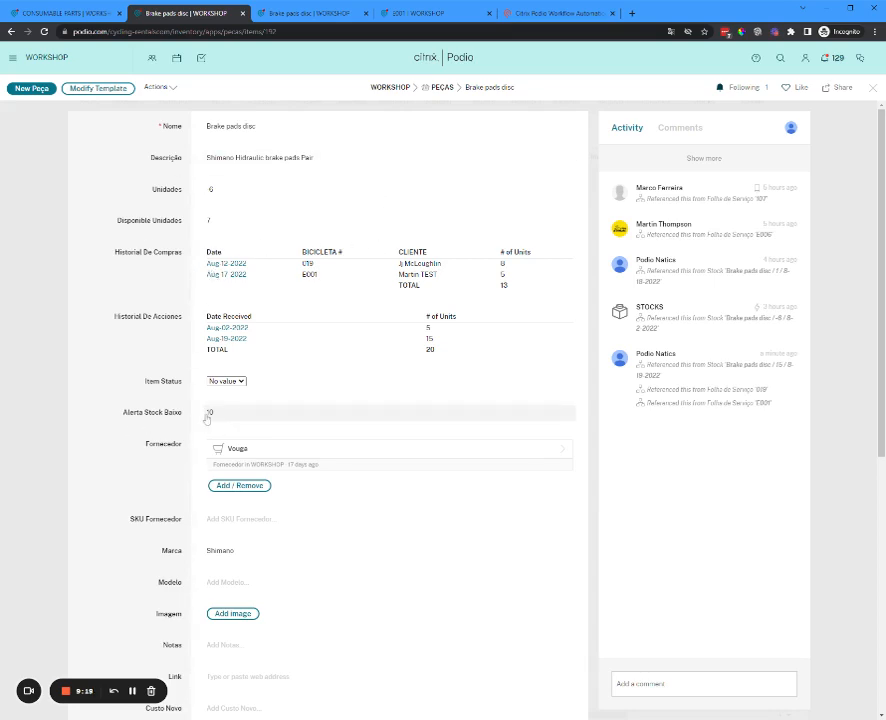
pyautogui.tripleClick(123, 414)
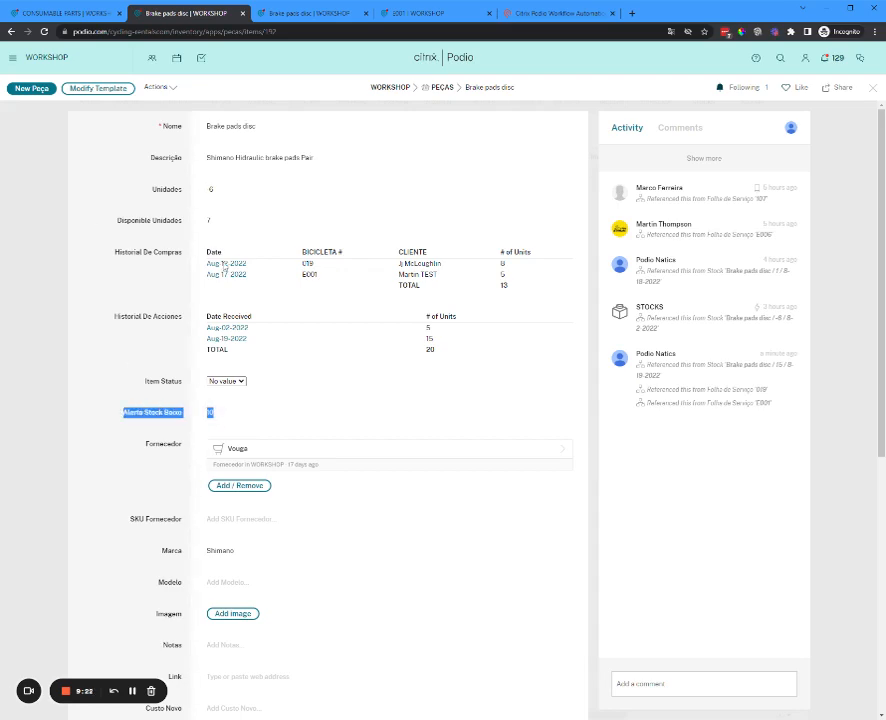
pyautogui.click(631, 14)
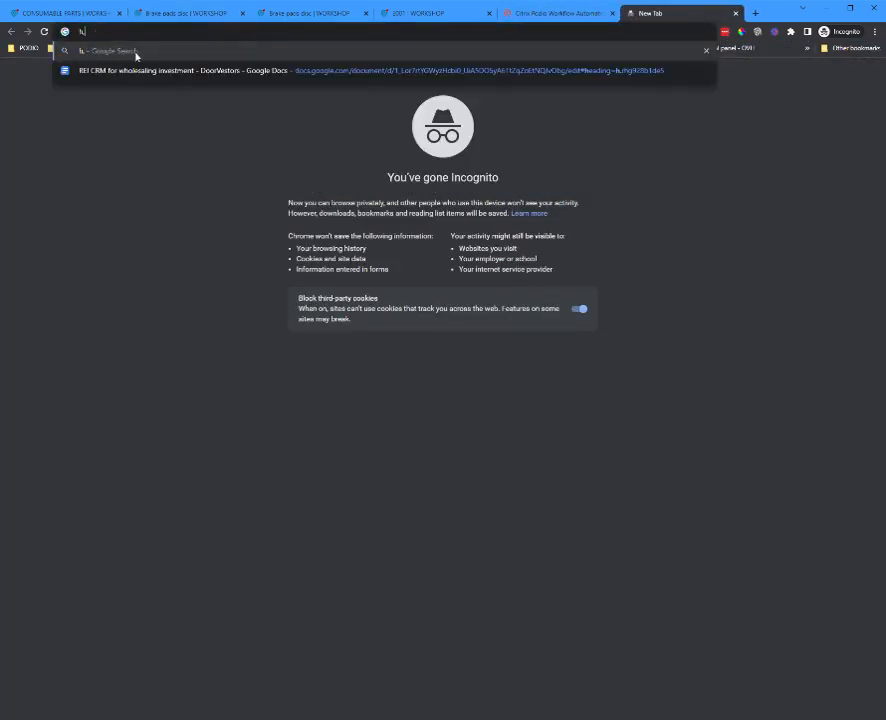
pyautogui.write('gmanetwork.com')
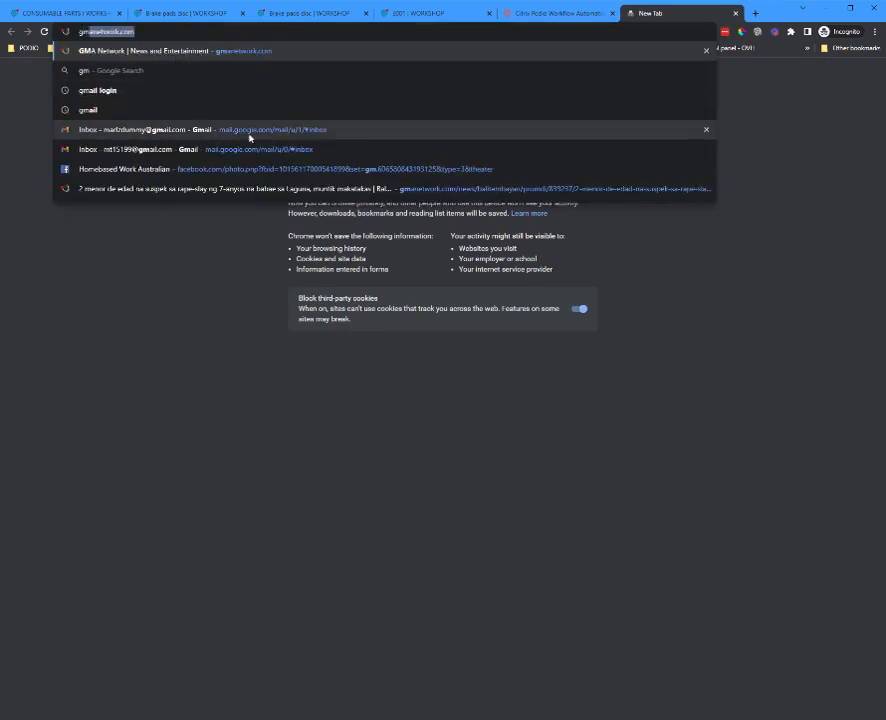
pyautogui.click(233, 152)
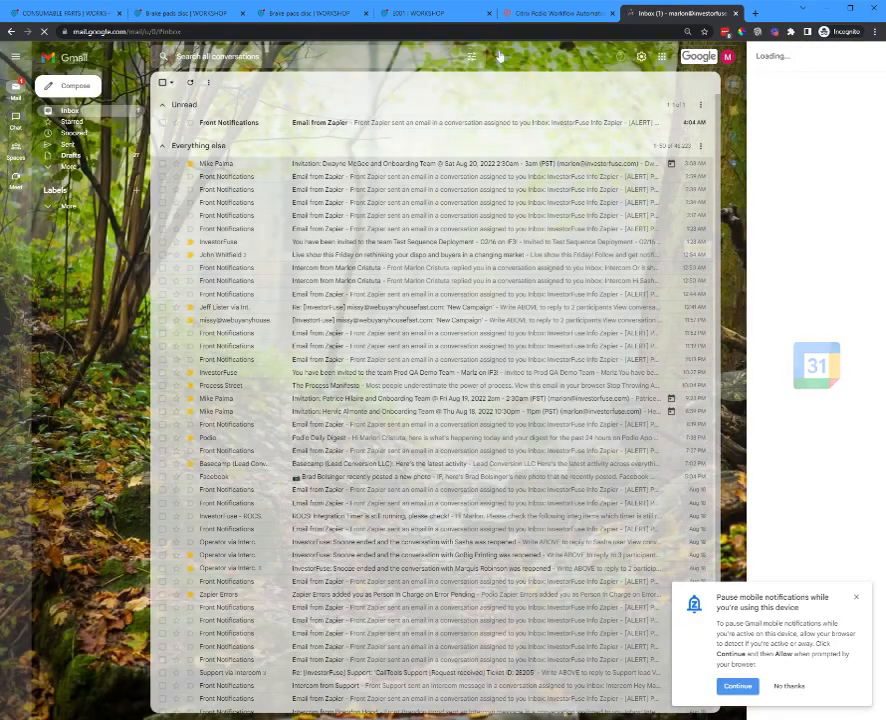
pyautogui.click(735, 13)
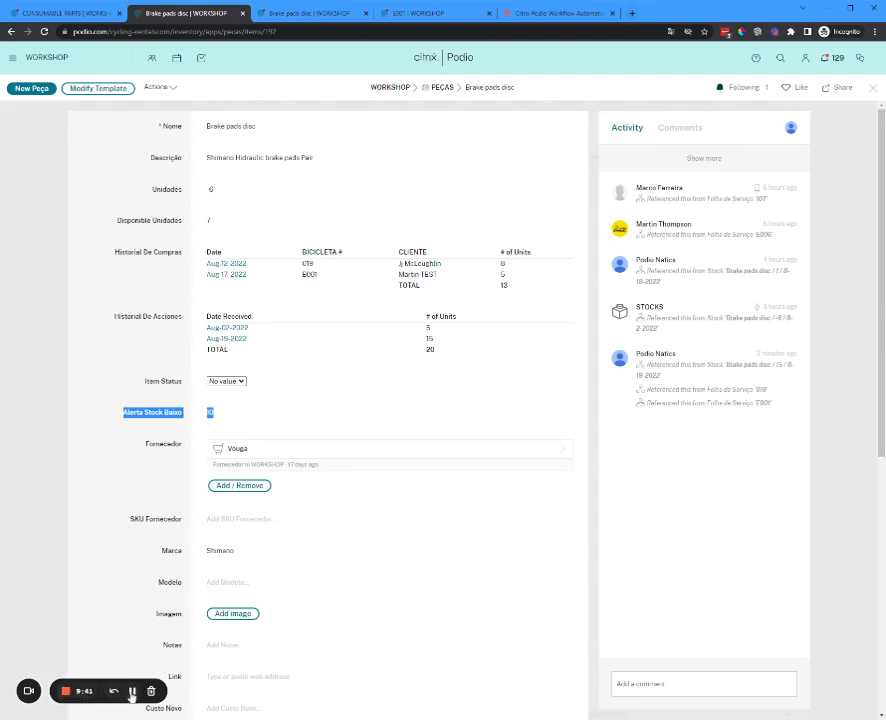
pyautogui.click(133, 693)
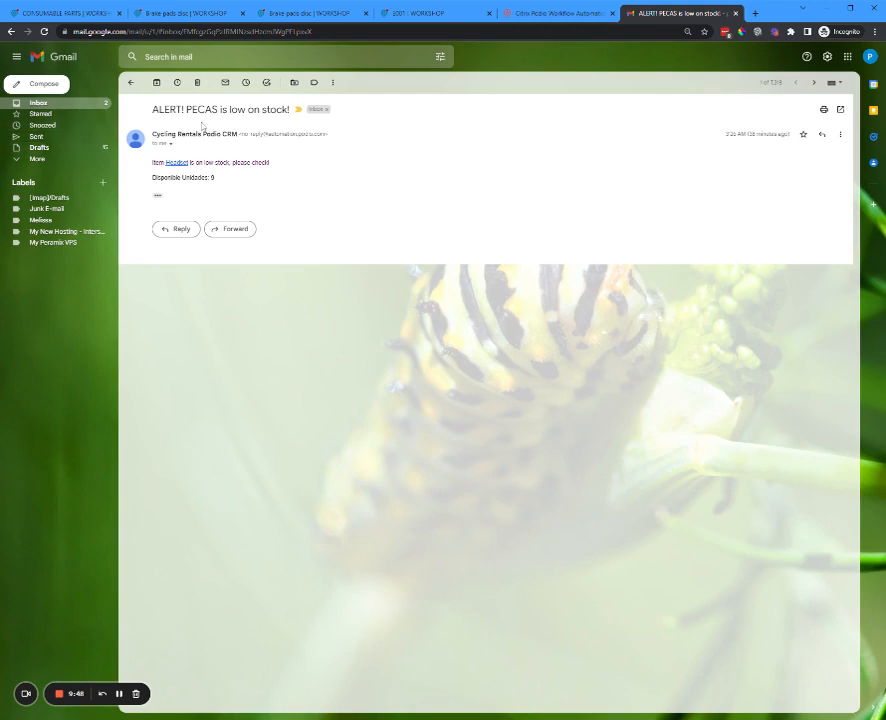
# Switch from the Gmail alert to the Brake pads disc record and compare Disponible Unidades with Alerta Stock Baixo.
pyautogui.click(172, 17)
pyautogui.moveTo(117, 220); pyautogui.dragTo(245, 219)
pyautogui.click(311, 216)
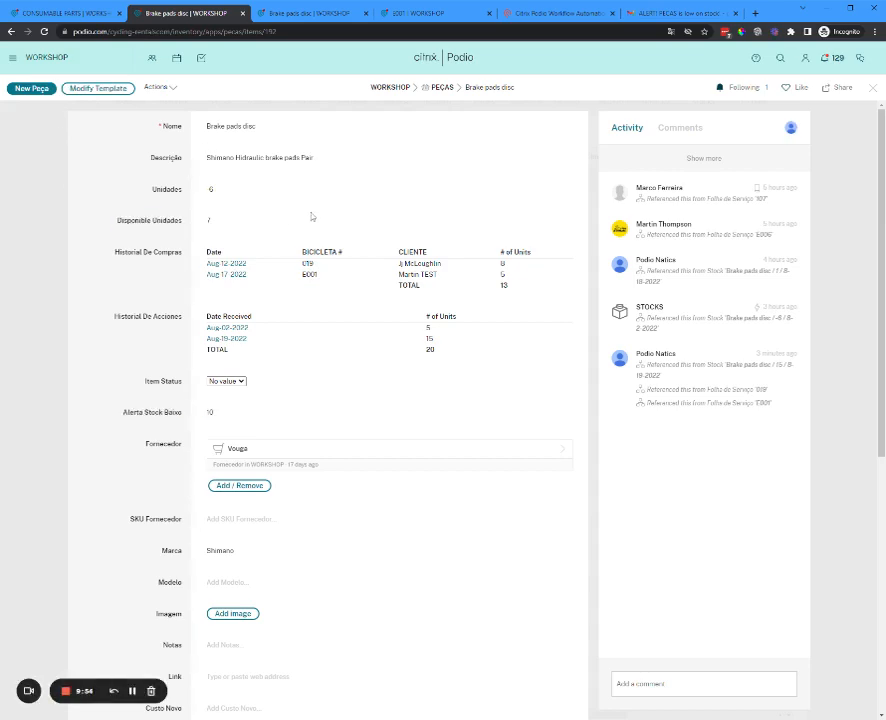
pyautogui.moveTo(126, 422); pyautogui.dragTo(296, 422)
pyautogui.click(112, 370)
pyautogui.moveTo(113, 422); pyautogui.dragTo(225, 415)
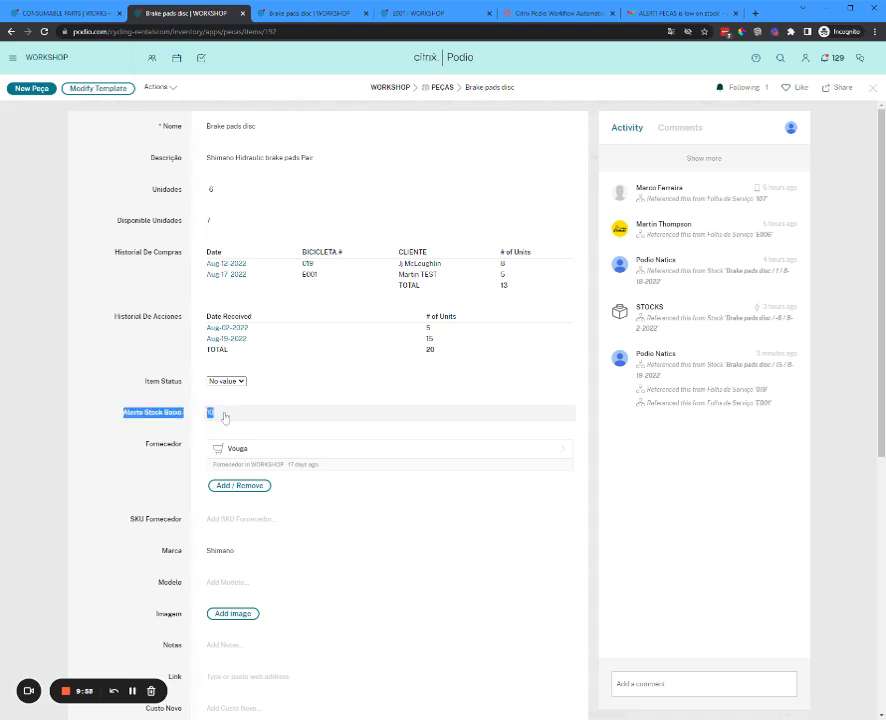
pyautogui.click(75, 371)
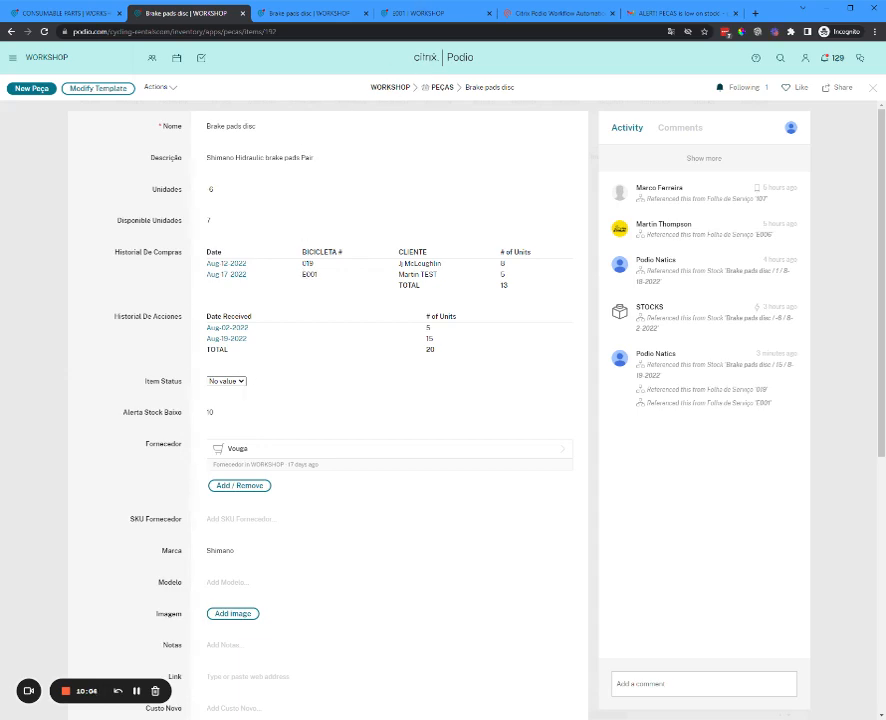
# Switch to Gmail and examine the Disponible Unidades line of the "ALERT! PECAS is low on stock!" e-mail.
pyautogui.click(672, 12)
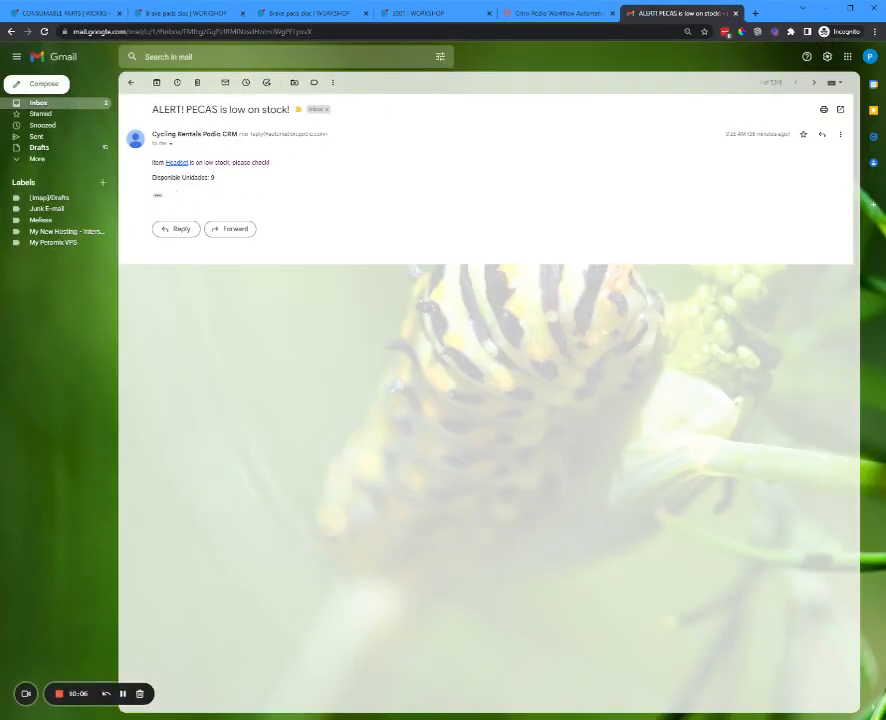
pyautogui.moveTo(226, 185); pyautogui.dragTo(200, 178)
pyautogui.click(310, 180)
# Switch to Citrix Podio Workflow Automation and open the PEÇAS flow "05 - Manual - Alert for Low Stock" under Cycling Rentals, WORKSHOP.
pyautogui.click(568, 14)
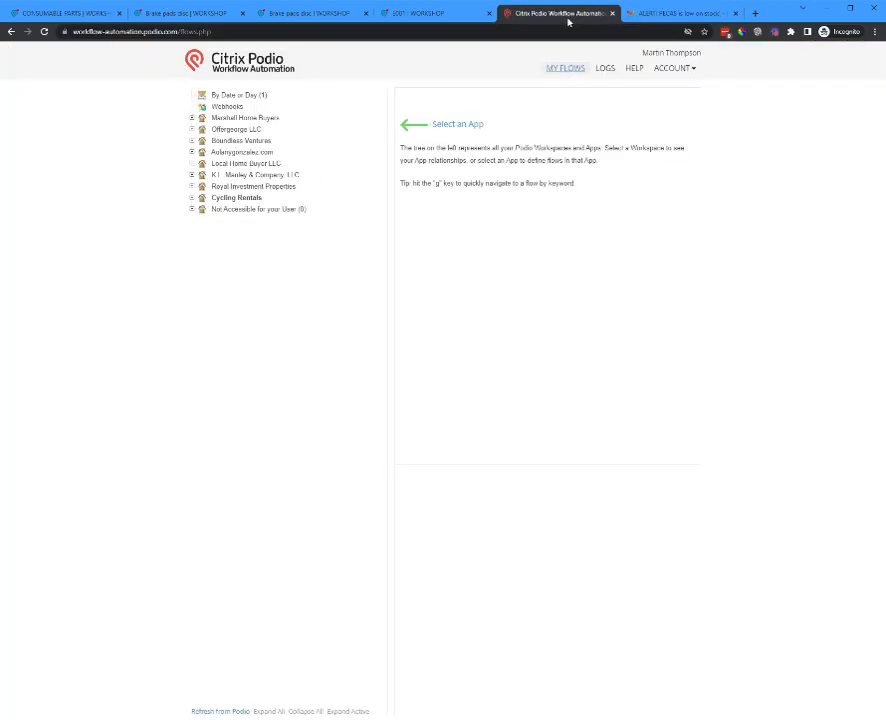
pyautogui.click(191, 197)
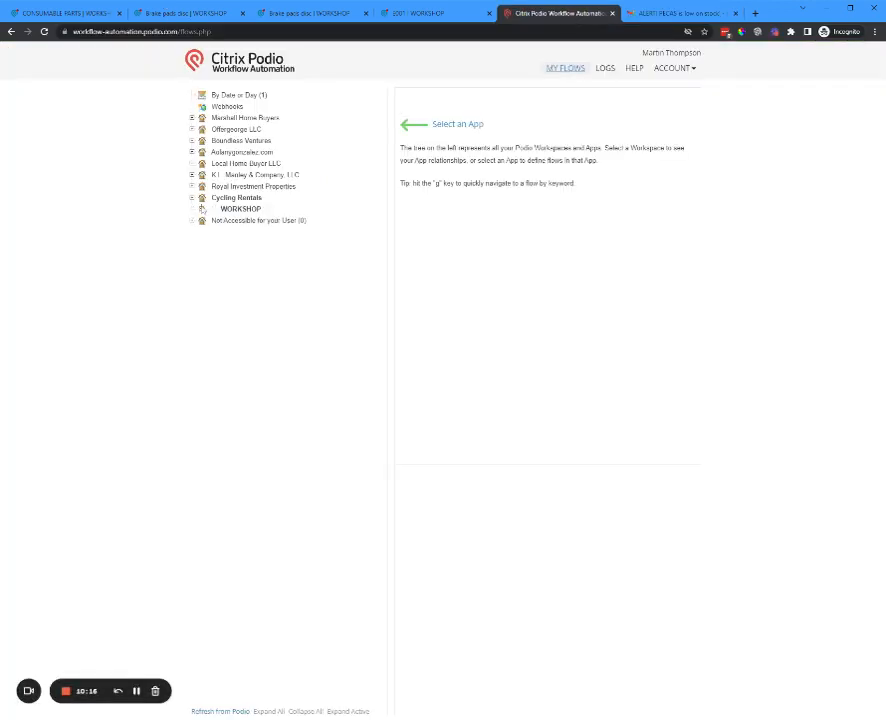
pyautogui.click(201, 208)
pyautogui.click(246, 243)
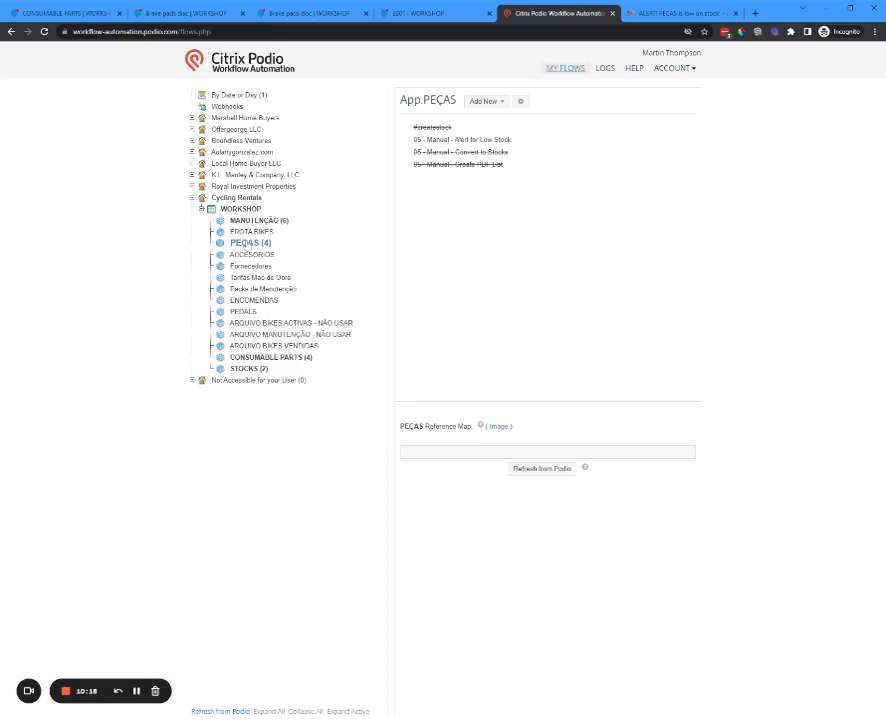
pyautogui.click(460, 140)
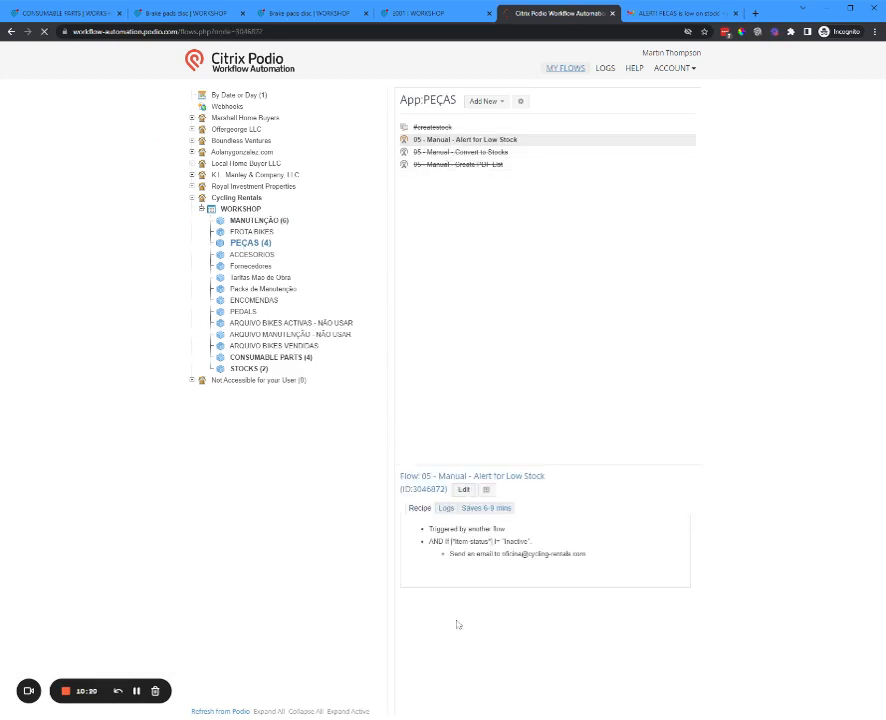
pyautogui.click(414, 477)
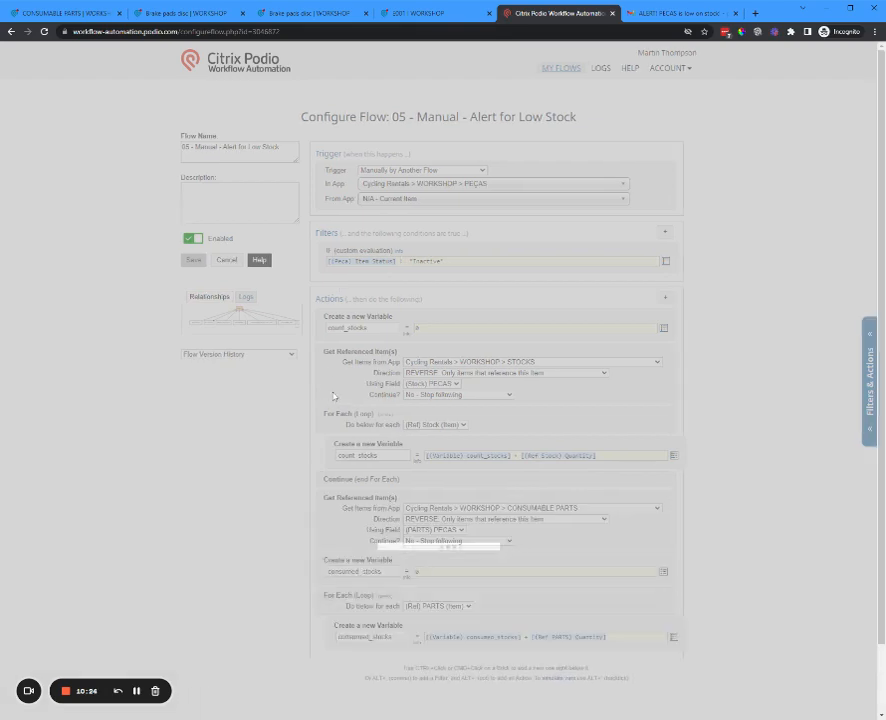
# Examine the low stock flow's actions down to the recipient address of its Send an Email action.
pyautogui.scroll(-3, 323, 386)
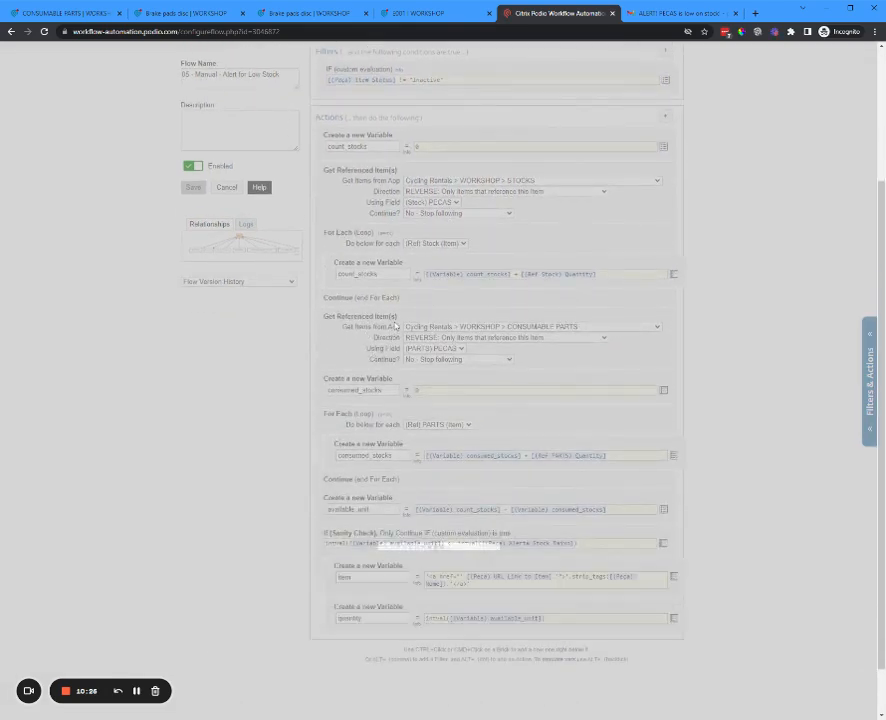
pyautogui.scroll(-1, 437, 330)
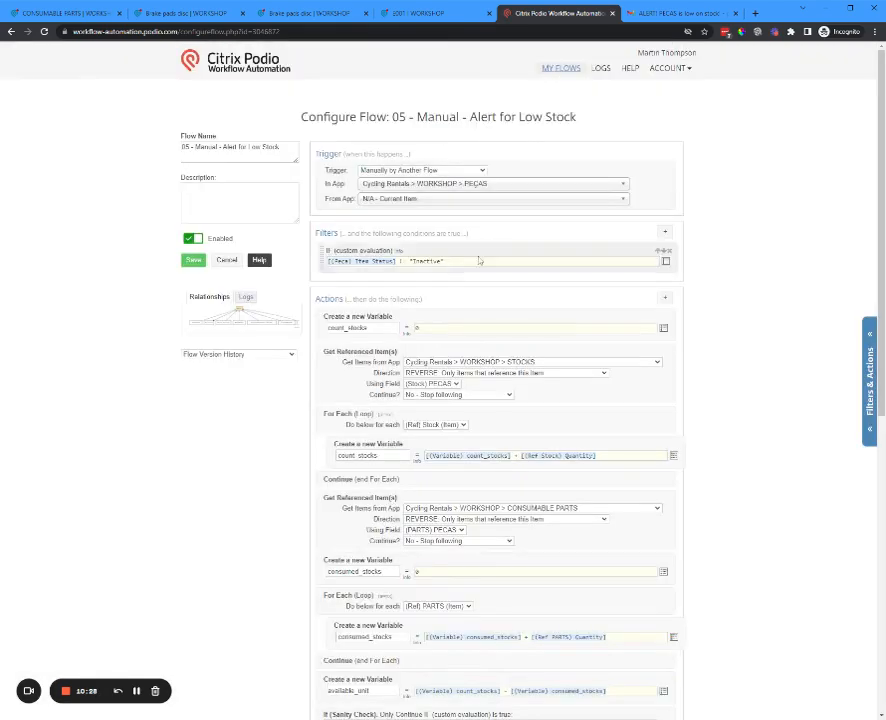
pyautogui.scroll(-5, 481, 262)
pyautogui.scroll(-1, 500, 358)
pyautogui.moveTo(514, 288); pyautogui.dragTo(278, 274)
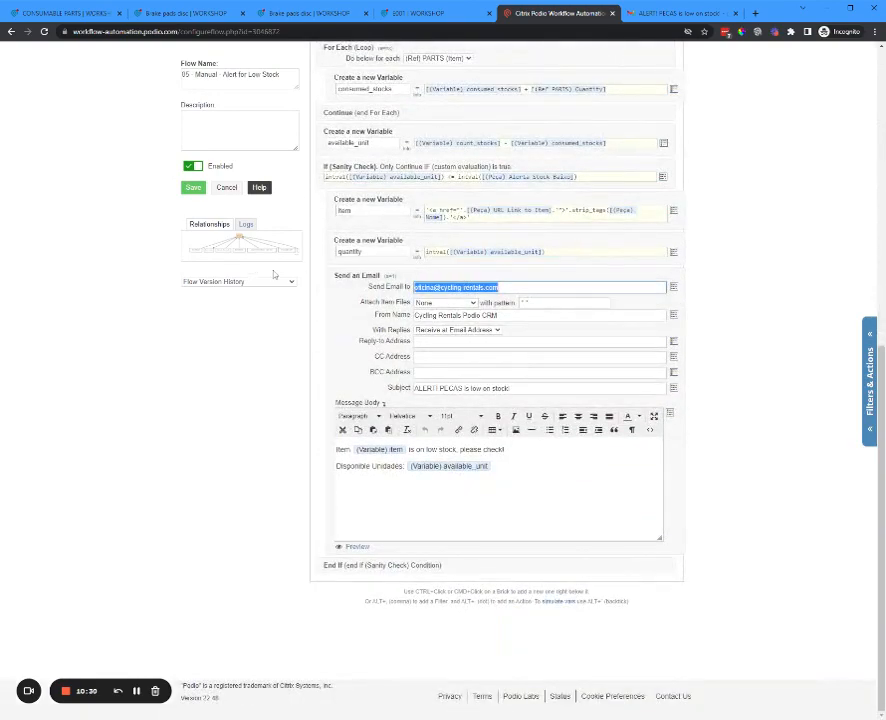
# Open the "Summary of Low on Stock PECAS" flow from By Date or Day in Podio Workflow Automation for editing.
pyautogui.click(290, 12)
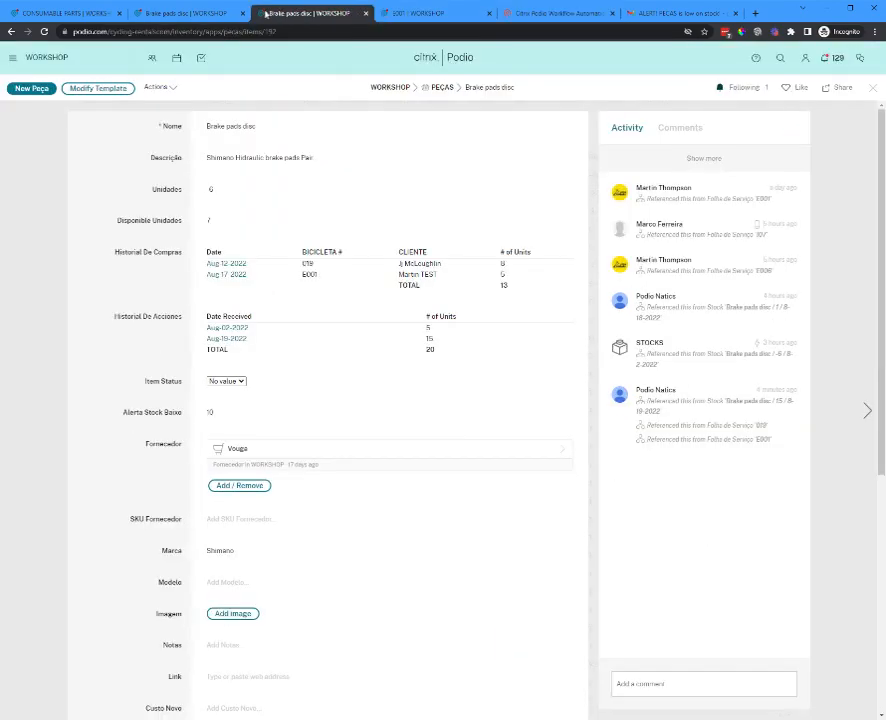
pyautogui.click(553, 13)
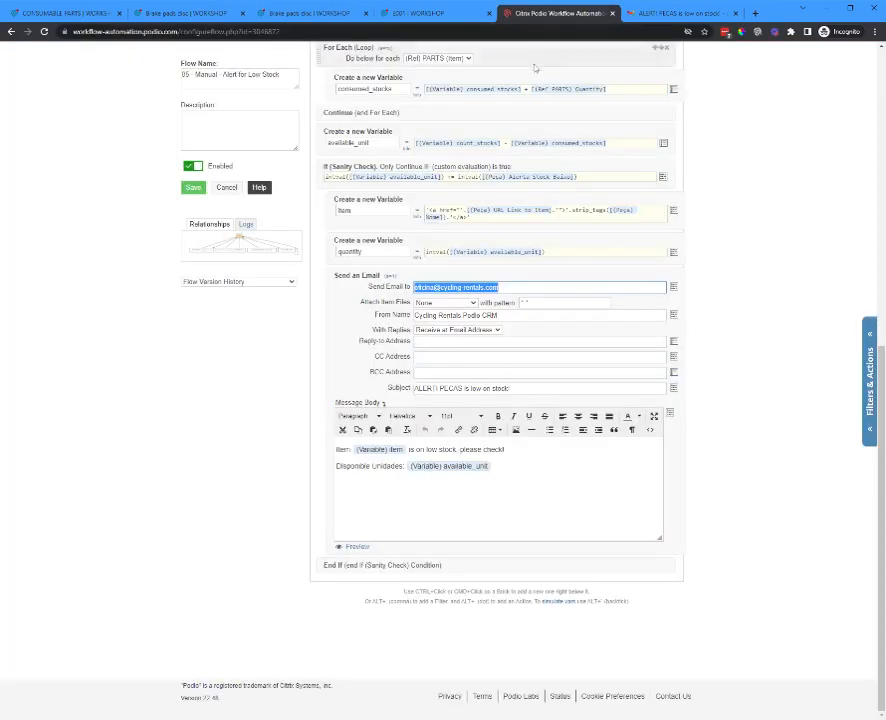
pyautogui.scroll(2, 558, 126)
pyautogui.scroll(3, 558, 126)
pyautogui.click(561, 68)
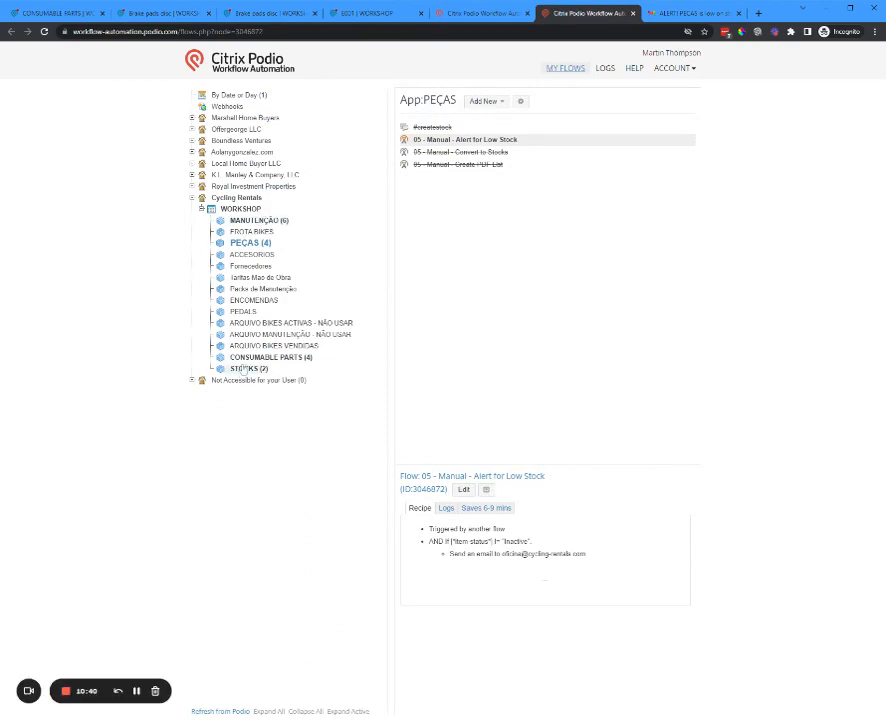
pyautogui.click(240, 94)
pyautogui.click(455, 152)
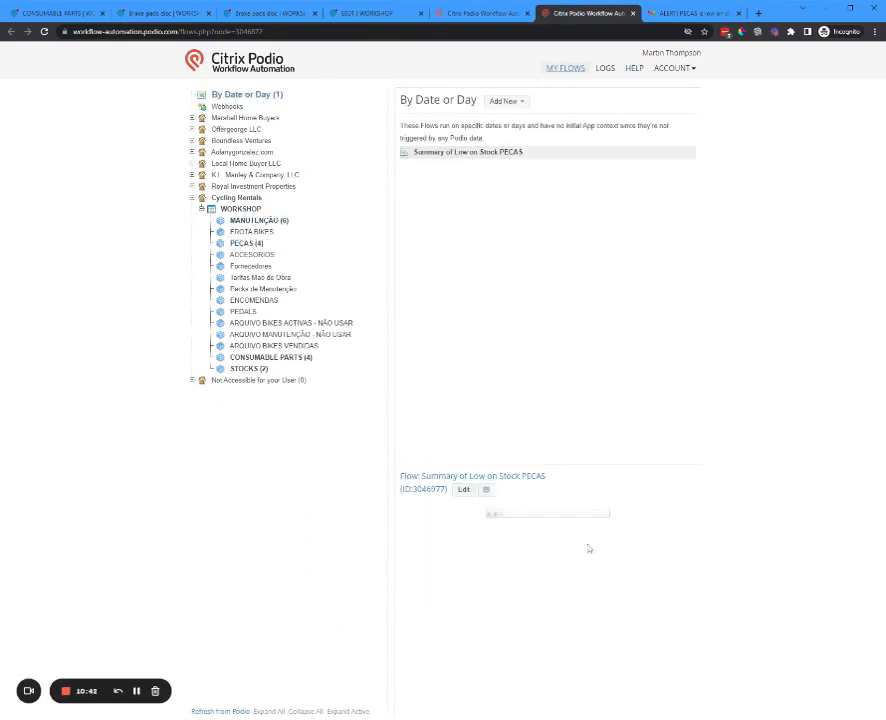
pyautogui.click(466, 491)
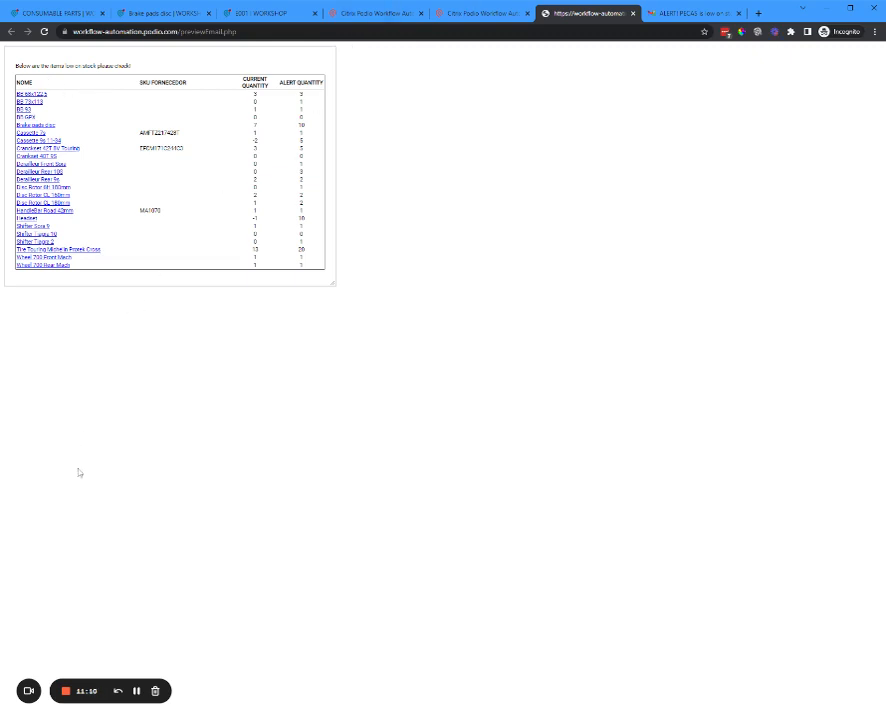
# Compare the summary flow's table variable and Send an Email action with the preview of the low stock e-mail.
pyautogui.click(440, 14)
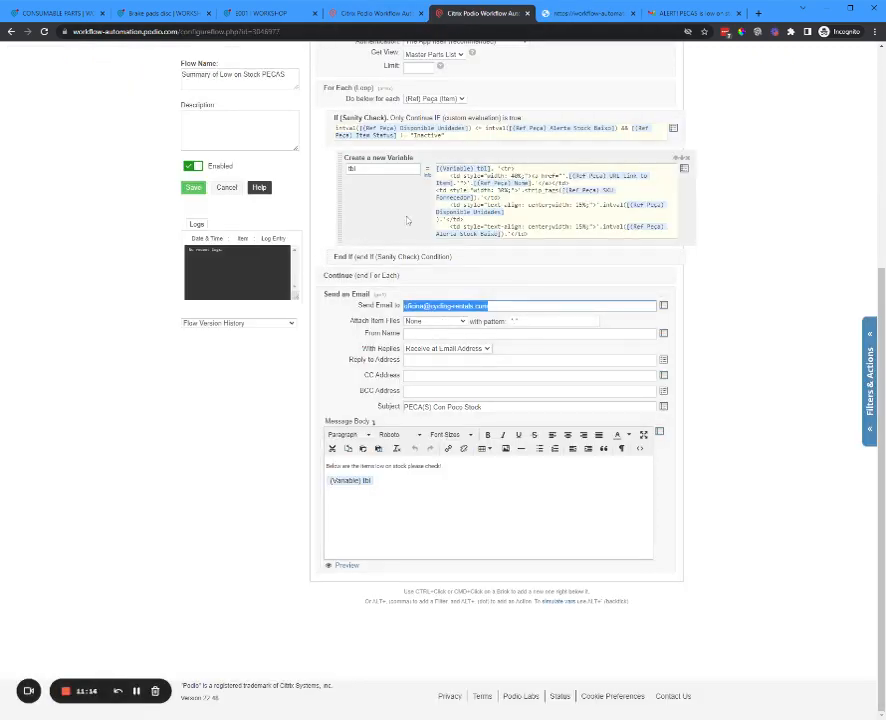
pyautogui.click(578, 14)
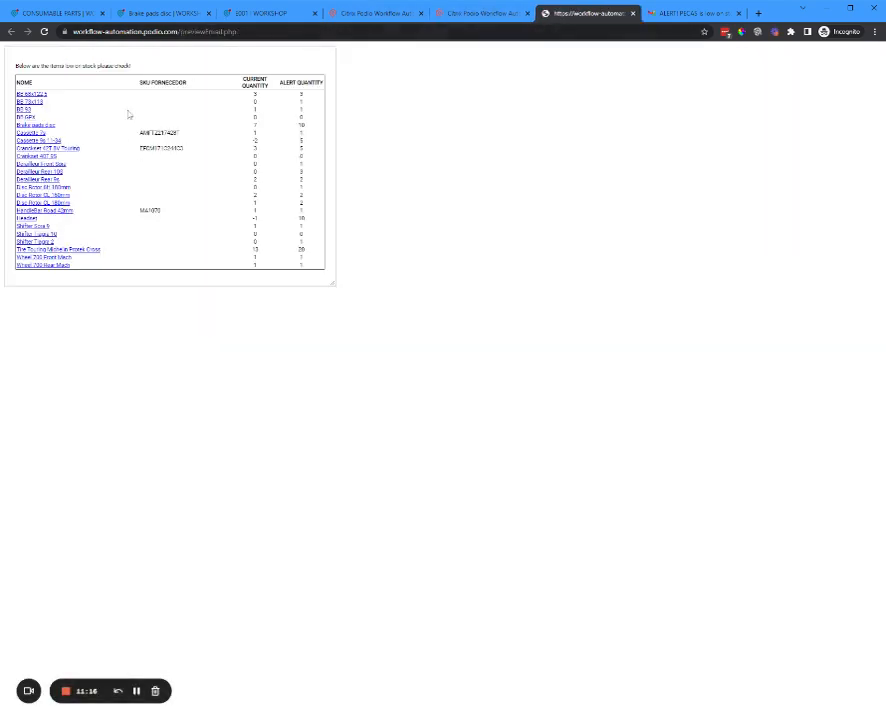
pyautogui.click(455, 14)
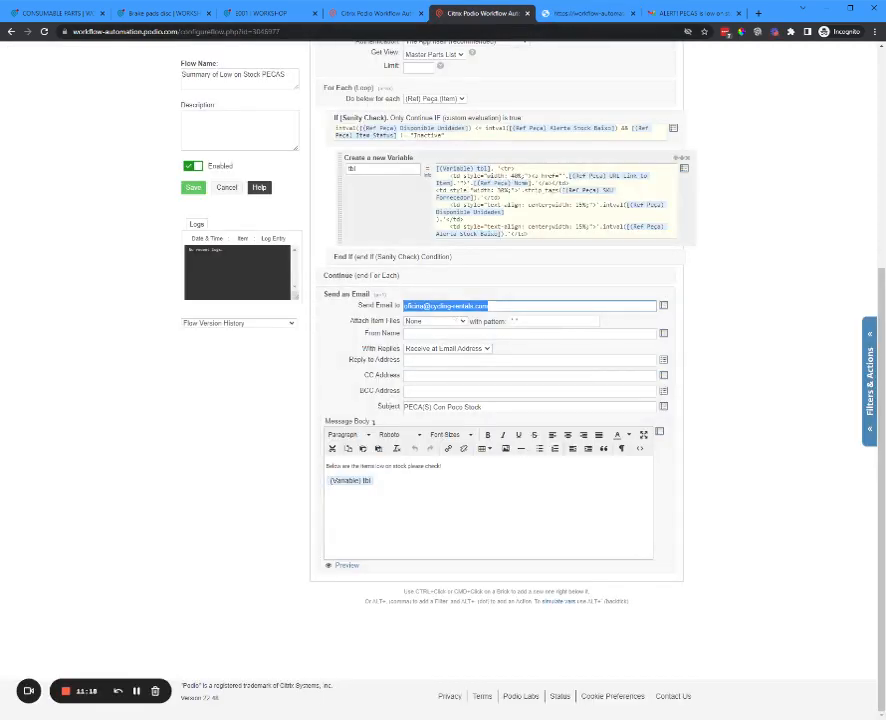
pyautogui.click(590, 13)
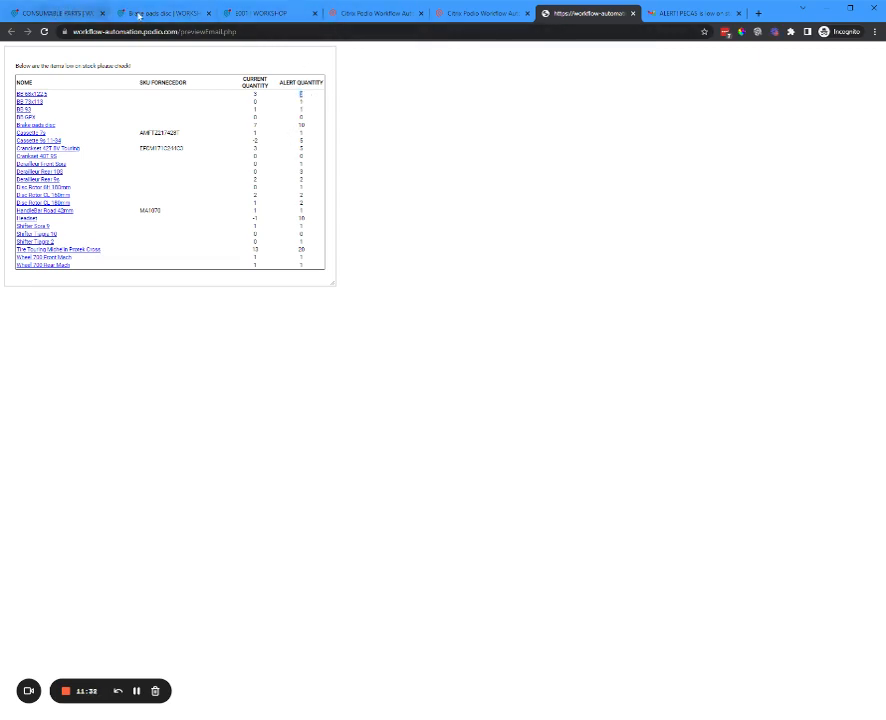
# Compare Alerta Stock Baixo in the Brake pads disc record with that part's current and alert quantities in the e-mail preview.
pyautogui.click(145, 13)
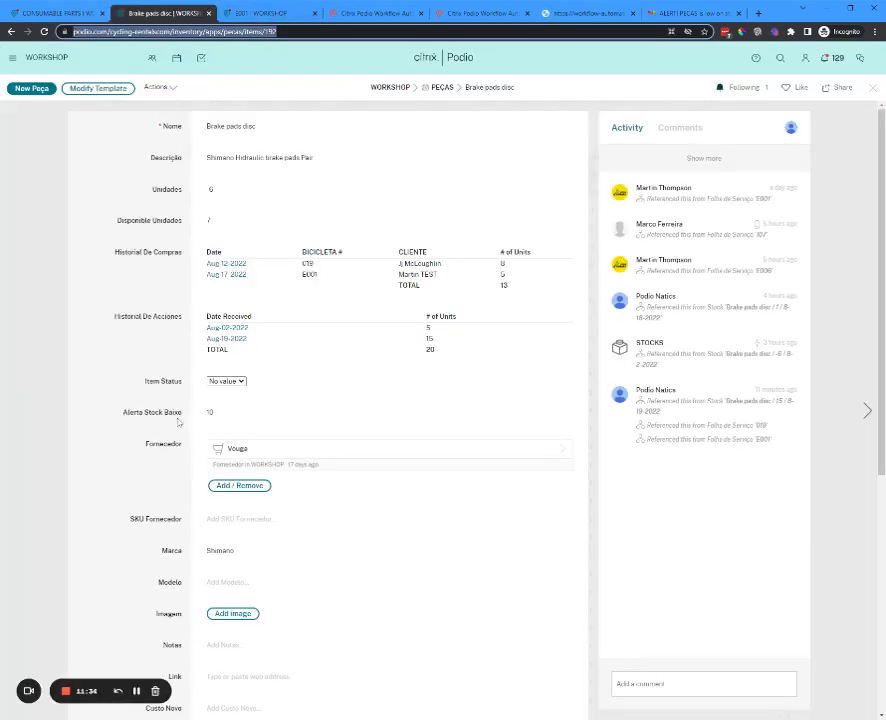
pyautogui.moveTo(123, 412); pyautogui.dragTo(190, 411)
pyautogui.click(588, 13)
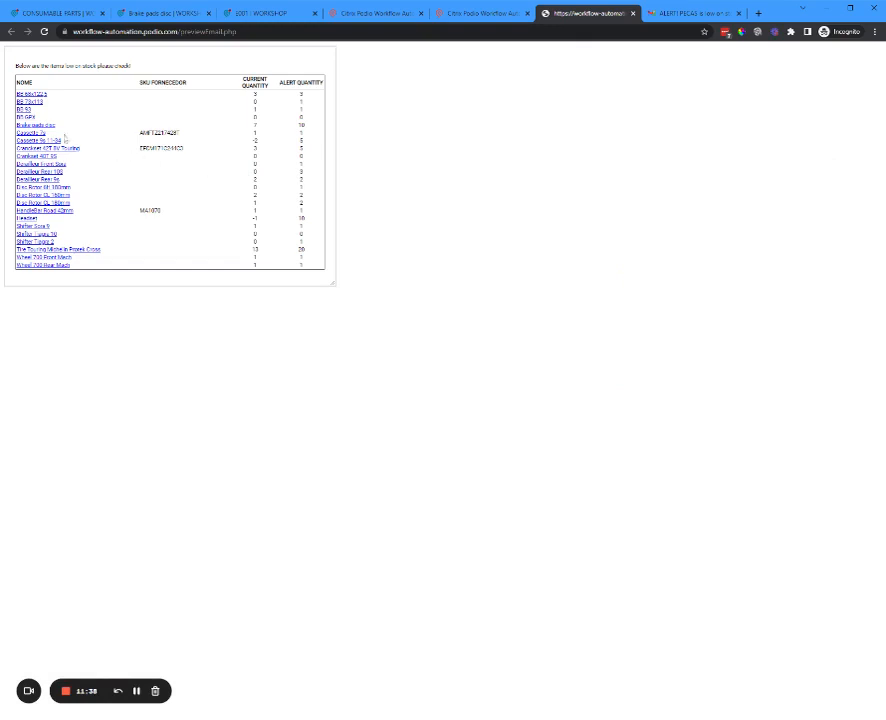
pyautogui.moveTo(69, 128); pyautogui.dragTo(17, 125)
pyautogui.click(135, 128)
pyautogui.moveTo(241, 125); pyautogui.dragTo(280, 127)
pyautogui.doubleClick(301, 125)
# Check Disponible Unidades and the Historial De Acciones total in the Brake pads disc record, and return to the e-mail preview.
pyautogui.click(160, 13)
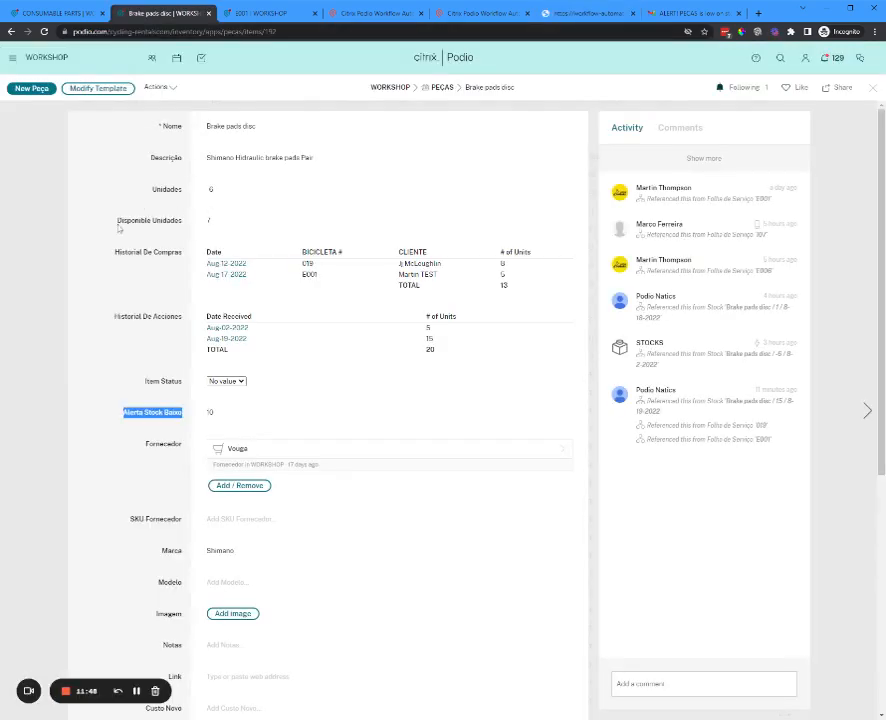
pyautogui.moveTo(118, 225); pyautogui.dragTo(216, 224)
pyautogui.click(107, 192)
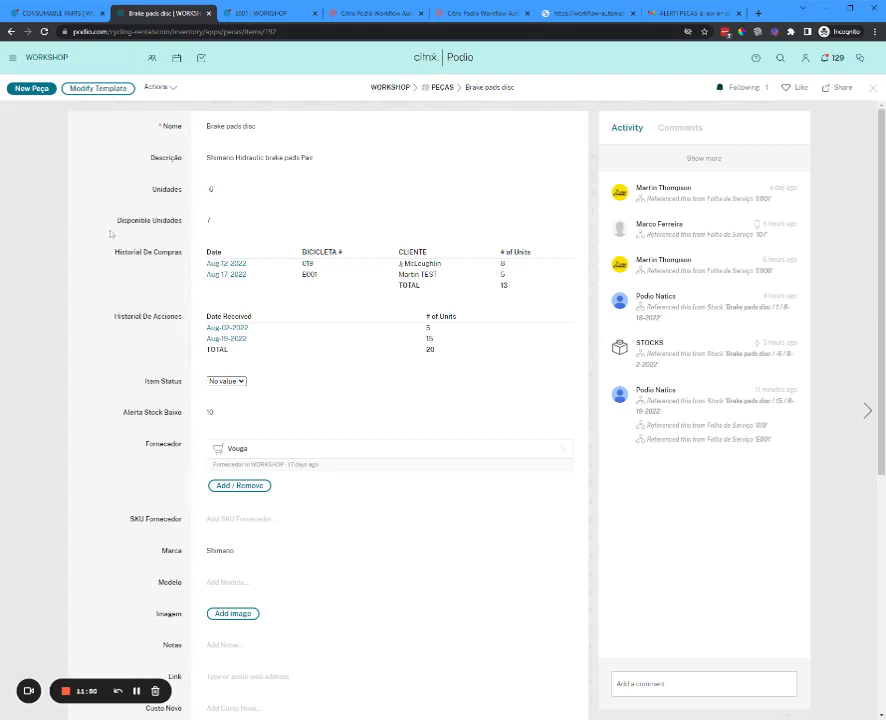
pyautogui.moveTo(111, 234); pyautogui.dragTo(262, 229)
pyautogui.moveTo(421, 352); pyautogui.dragTo(445, 358)
pyautogui.click(146, 290)
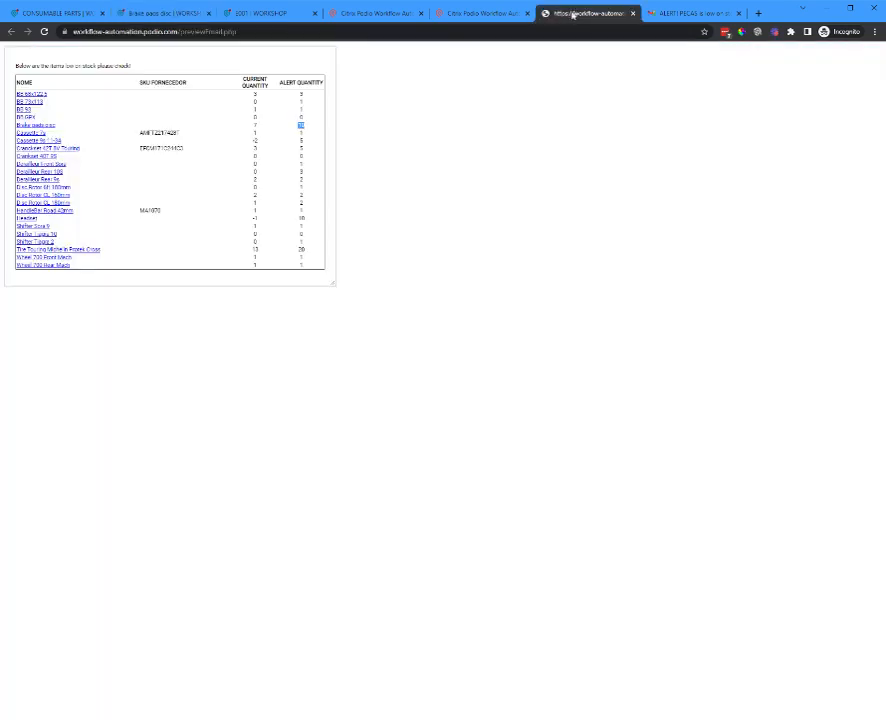
pyautogui.click(585, 13)
pyautogui.click(455, 185)
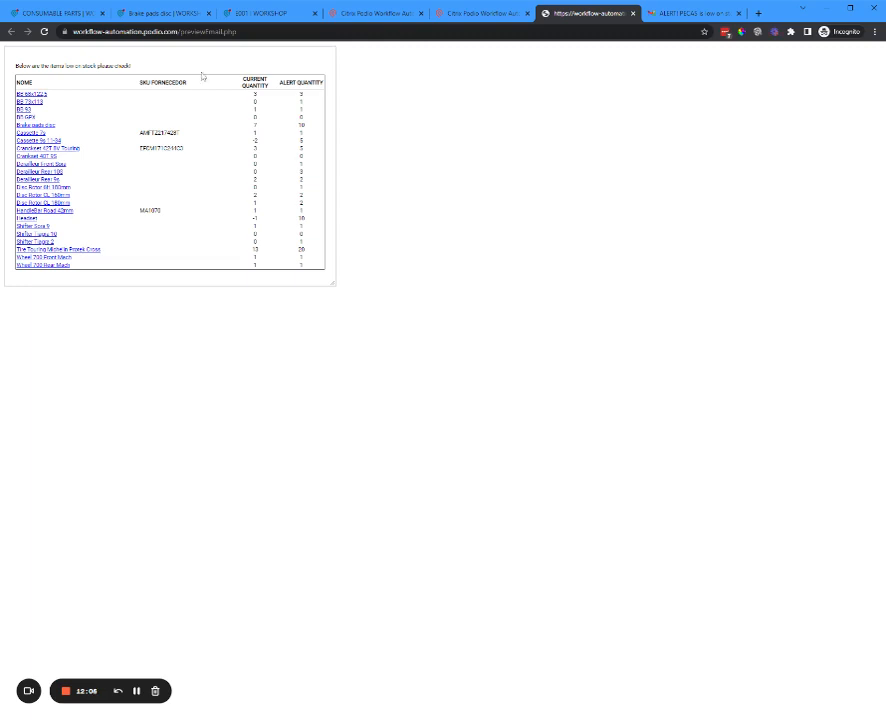
# Review all fields of the Brake pads disc record, including Disponible Unidades.
pyautogui.click(254, 20)
pyautogui.click(172, 14)
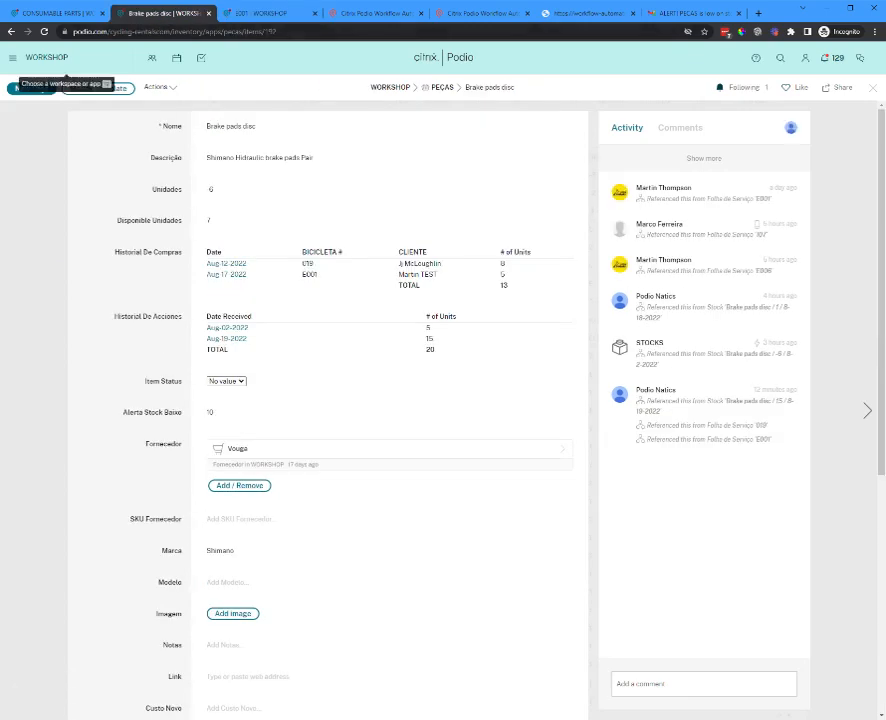
pyautogui.scroll(-3, 140, 350)
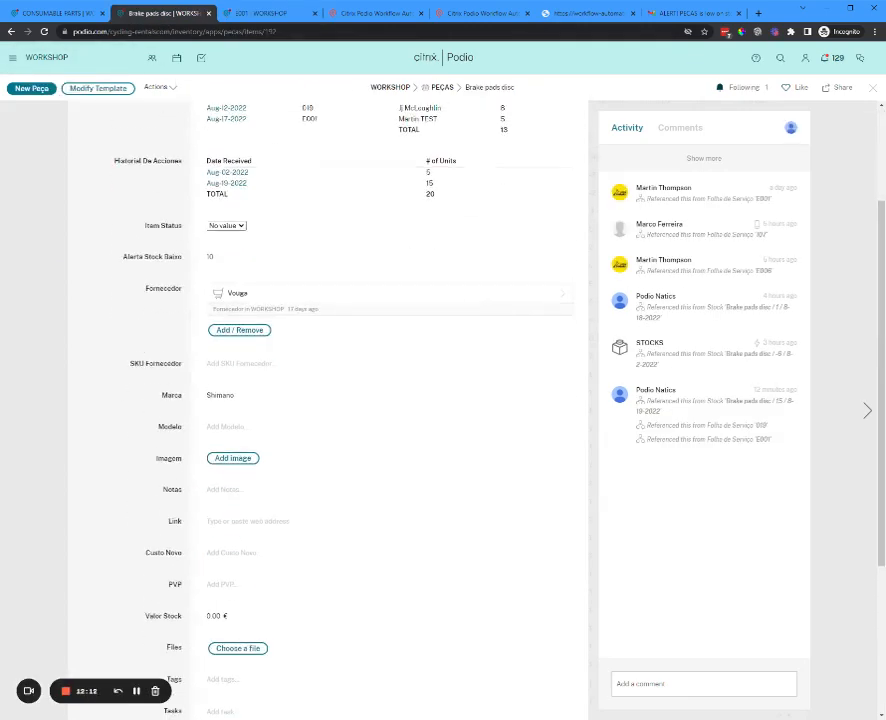
pyautogui.scroll(-3, 128, 380)
pyautogui.scroll(3, 131, 370)
pyautogui.moveTo(141, 227); pyautogui.dragTo(187, 224)
pyautogui.click(126, 188)
pyautogui.scroll(3, 130, 216)
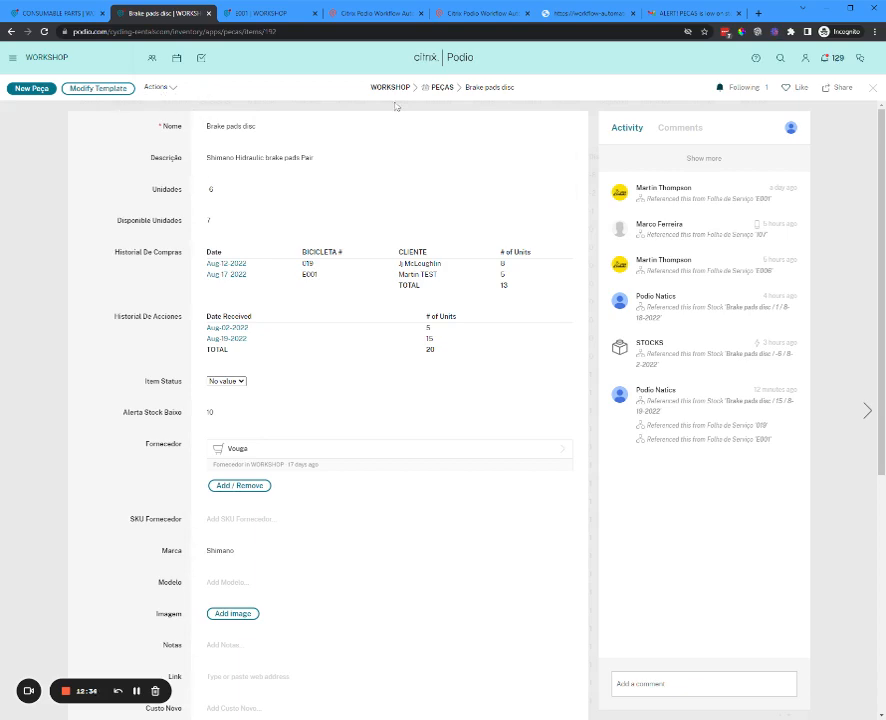
# Open the stock entry "Brake pads disc / 15 / 8-19-2022" in the STOCKS app and examine its PECAS link.
pyautogui.click(872, 91)
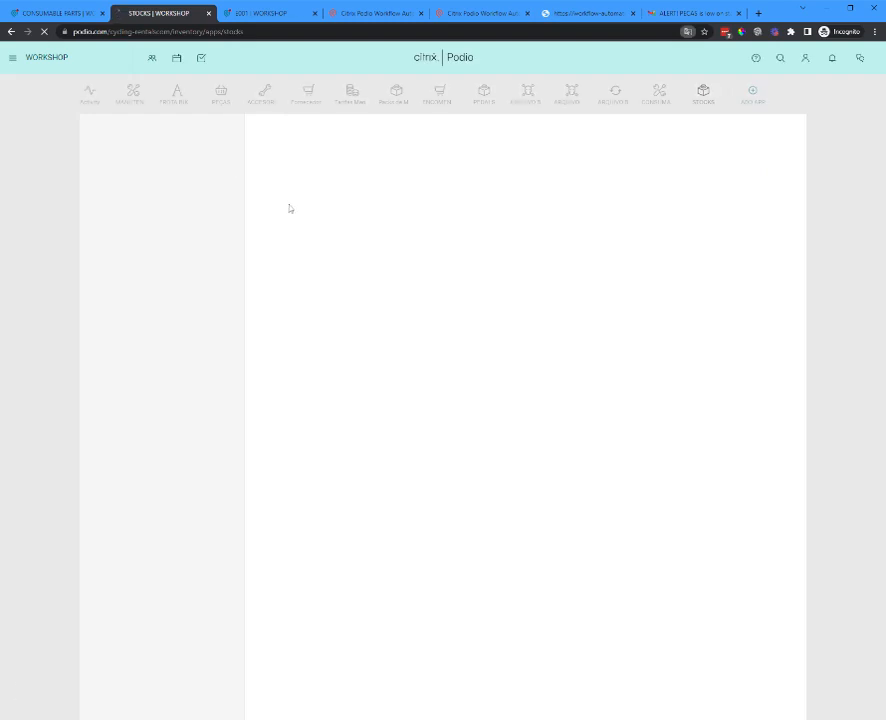
pyautogui.click(300, 182)
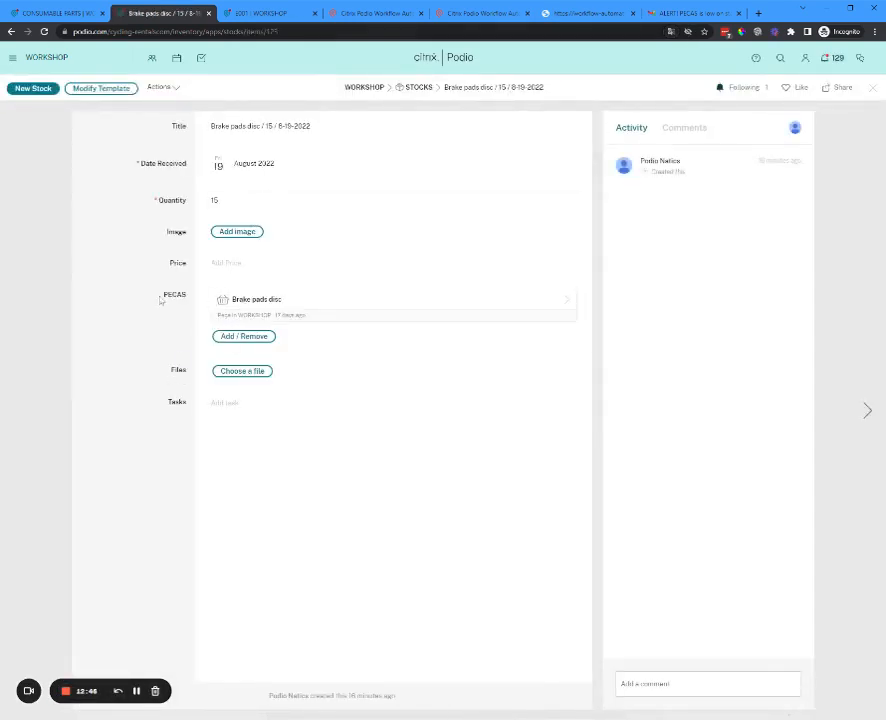
pyautogui.moveTo(167, 296); pyautogui.dragTo(190, 298)
pyautogui.click(178, 317)
# Open the linked Brake pads disc record and examine its Historial De Acciones table of received units.
pyautogui.click(238, 301)
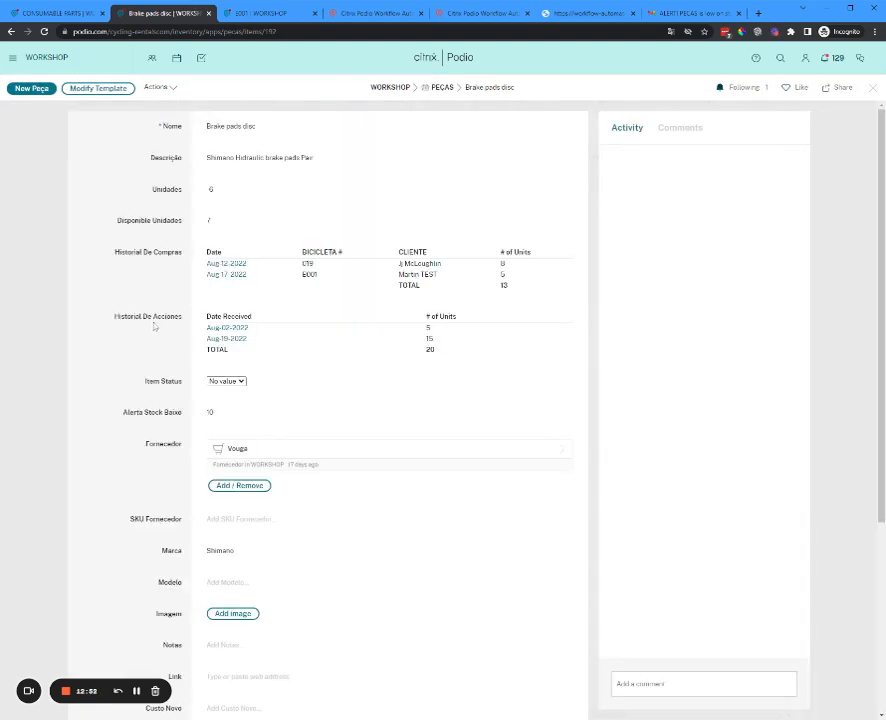
pyautogui.moveTo(118, 325); pyautogui.dragTo(461, 360)
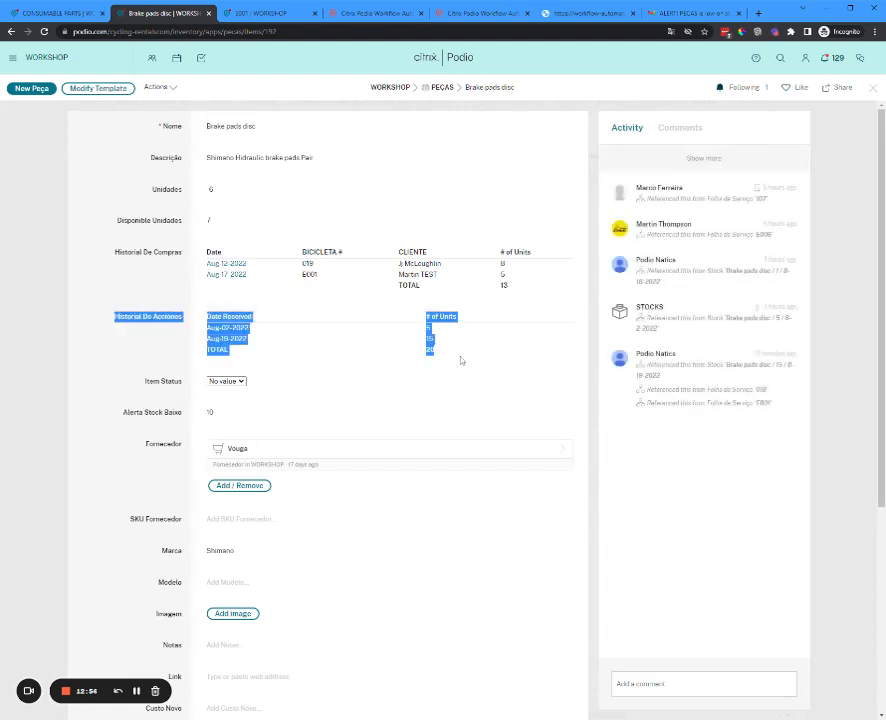
pyautogui.click(122, 344)
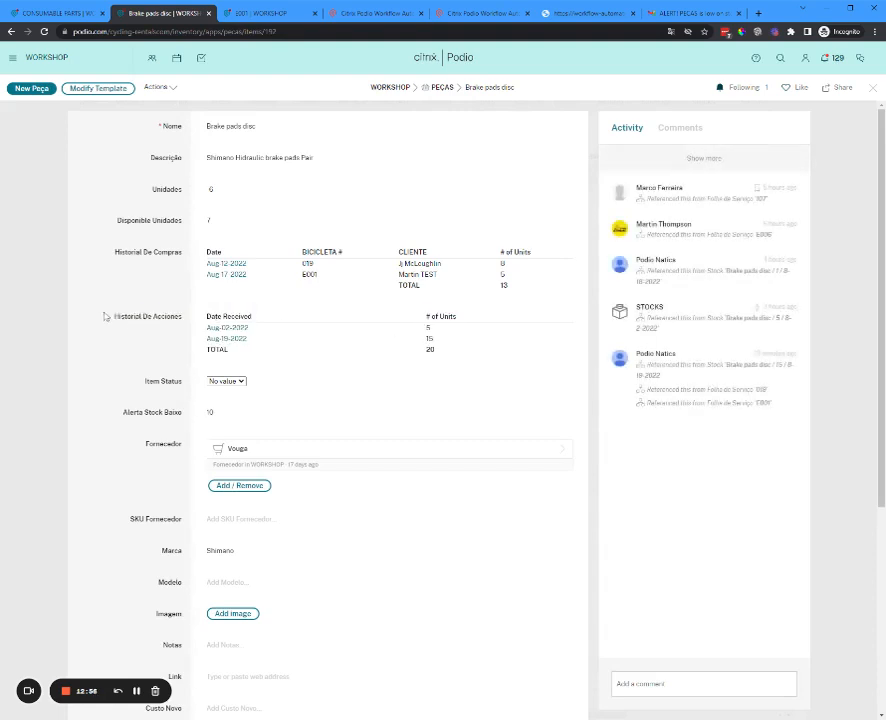
pyautogui.moveTo(112, 316); pyautogui.dragTo(184, 314)
pyautogui.click(157, 344)
# Switch to service sheet E001 and look through the items offered for its CONSUMIVEIS field.
pyautogui.click(248, 13)
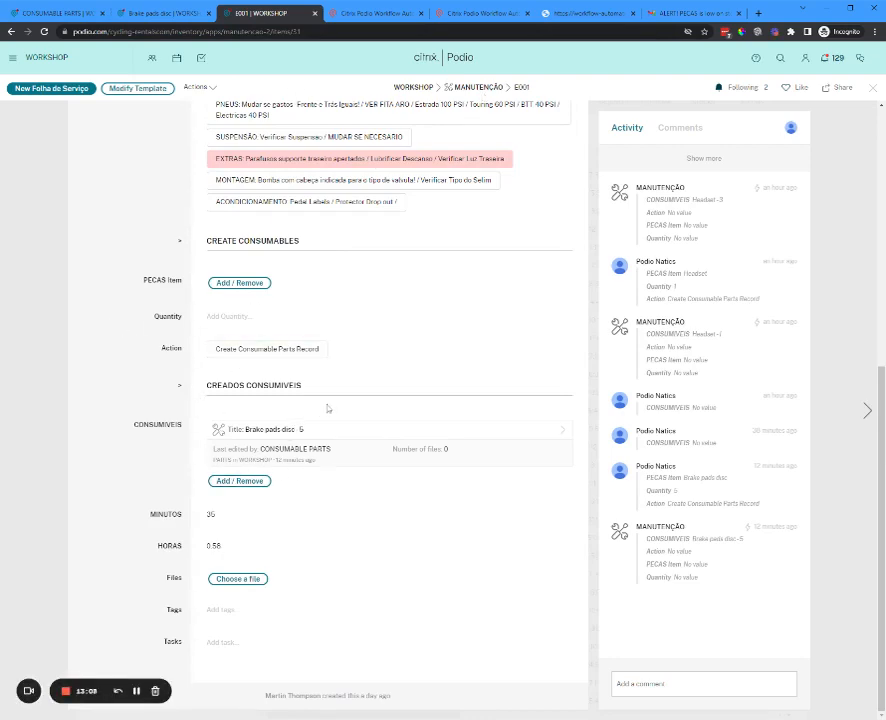
pyautogui.scroll(5, 327, 408)
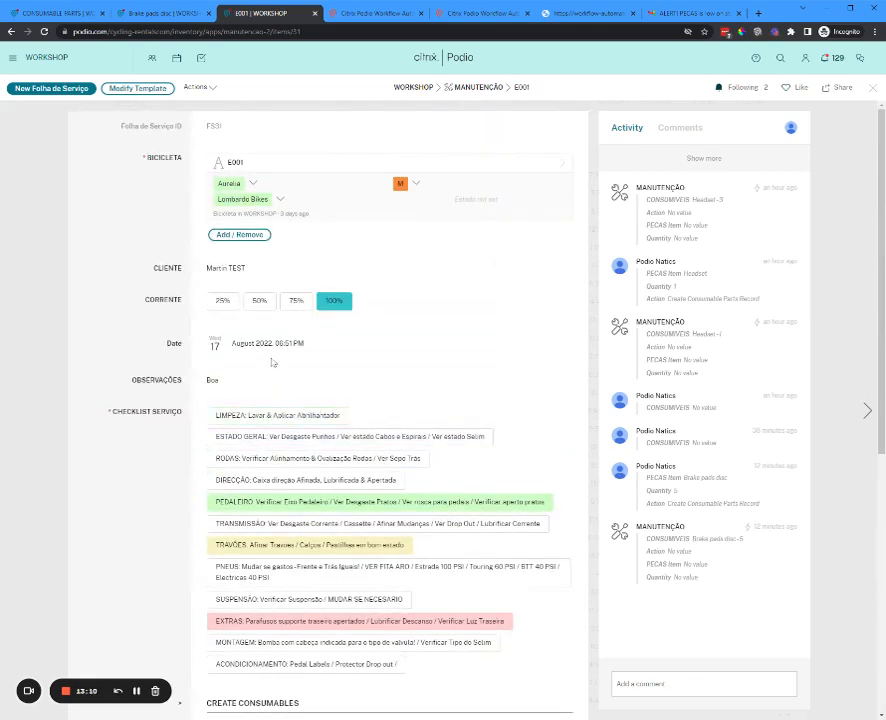
pyautogui.scroll(-5, 366, 426)
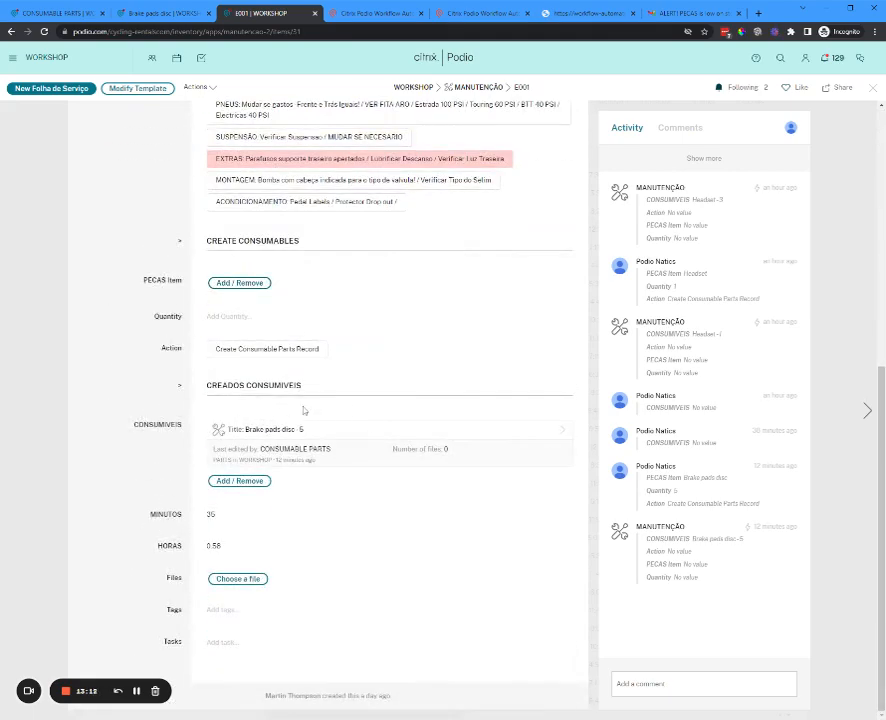
pyautogui.click(240, 481)
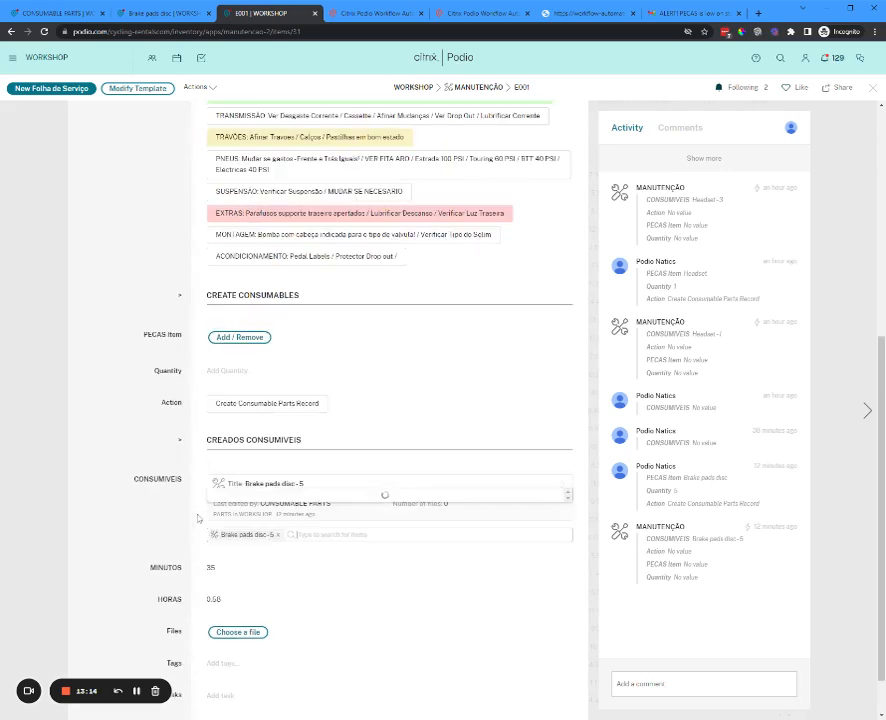
pyautogui.scroll(-2, 203, 506)
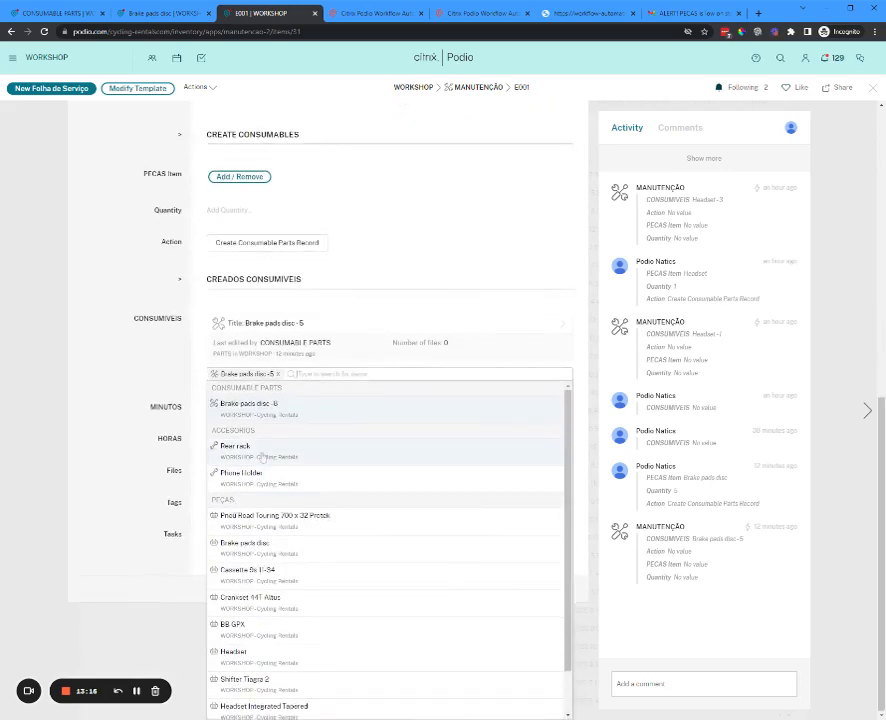
pyautogui.scroll(-2, 344, 619)
pyautogui.click(144, 372)
# Examine the PECAS Item, Quantity and Action fields in the CREATE CONSUMABLES section of service sheet E001.
pyautogui.scroll(2, 144, 368)
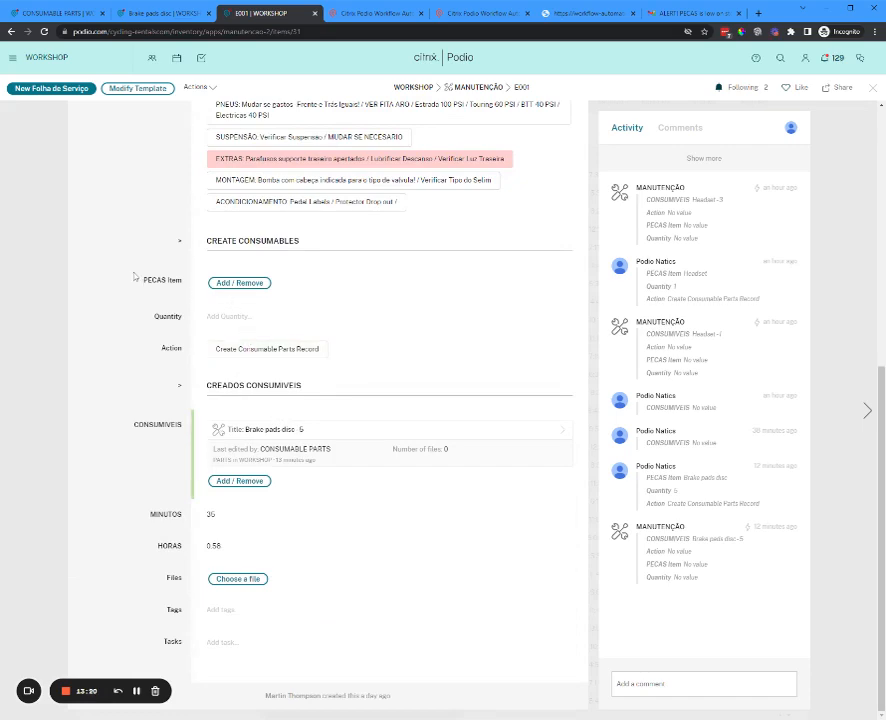
pyautogui.moveTo(137, 278); pyautogui.dragTo(351, 371)
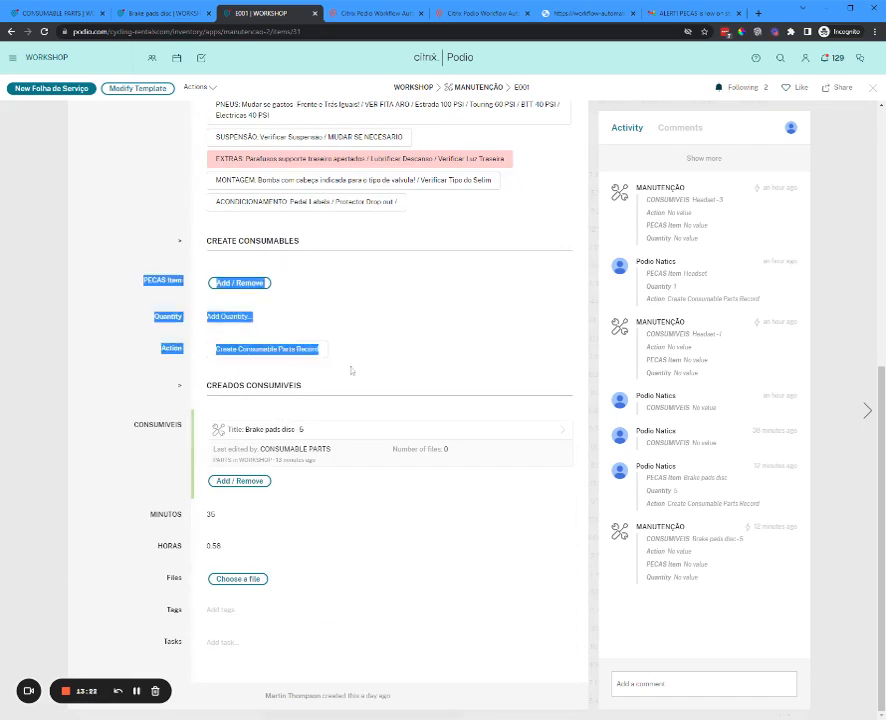
pyautogui.click(108, 270)
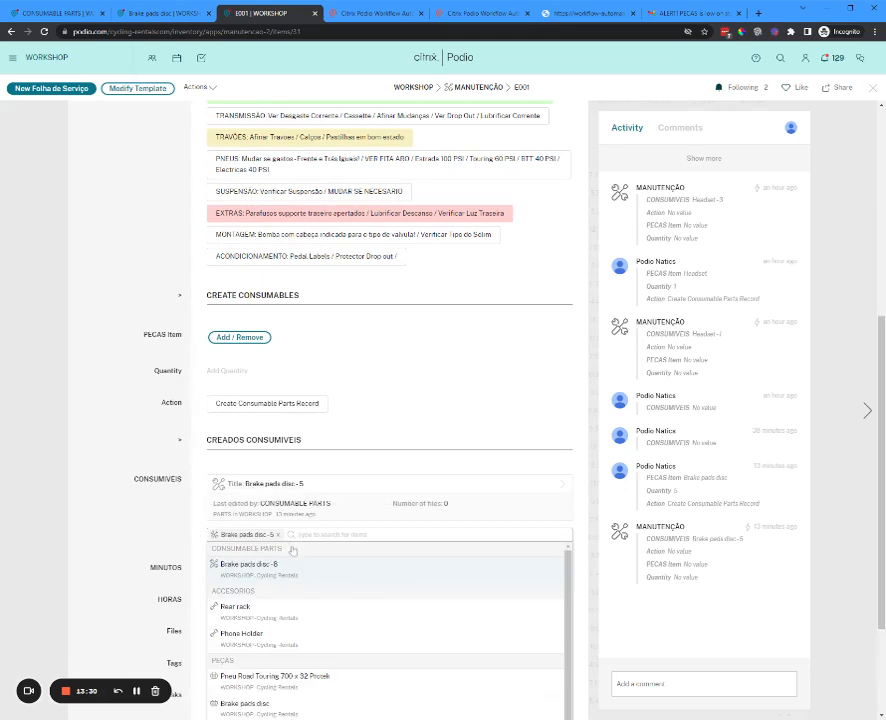
# Start a new CONSUMABLE PARTS item from the CONSUMIVEIS field of service sheet E001.
pyautogui.scroll(-1, 382, 599)
pyautogui.scroll(-2, 192, 406)
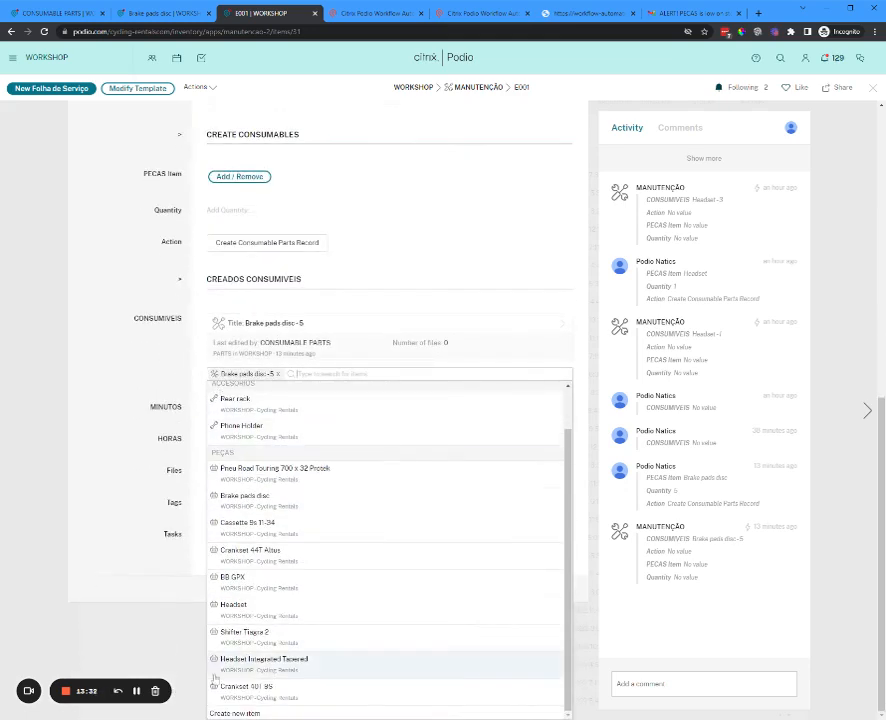
pyautogui.click(322, 702)
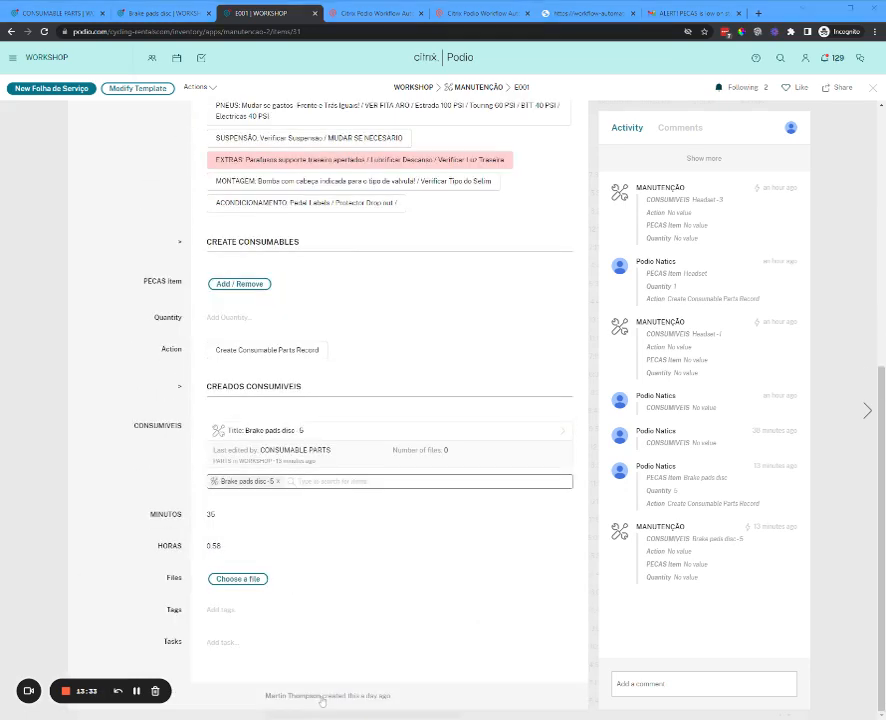
pyautogui.click(330, 486)
pyautogui.scroll(-3, 285, 681)
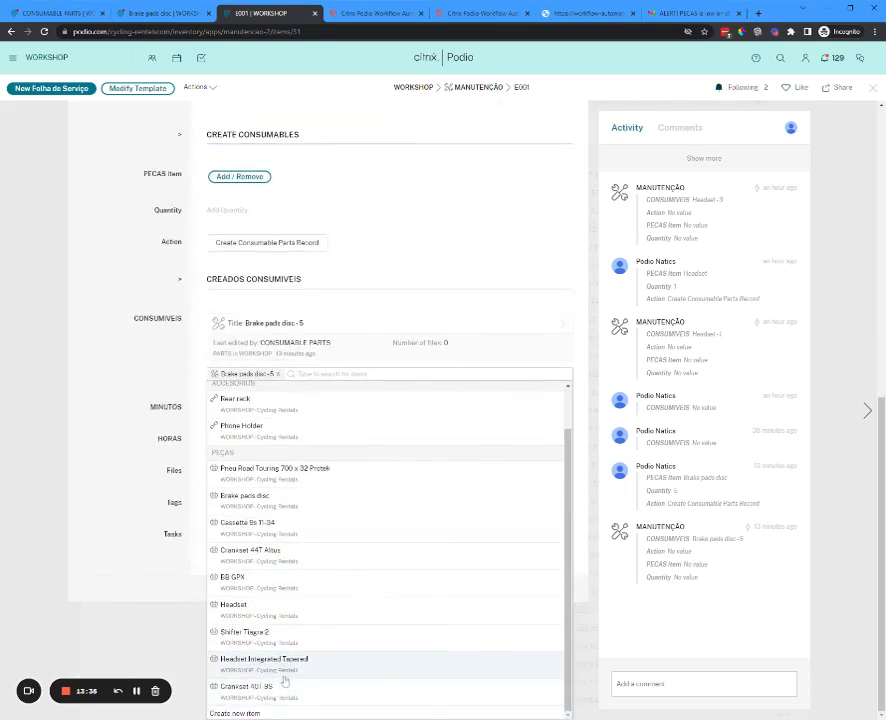
pyautogui.click(234, 713)
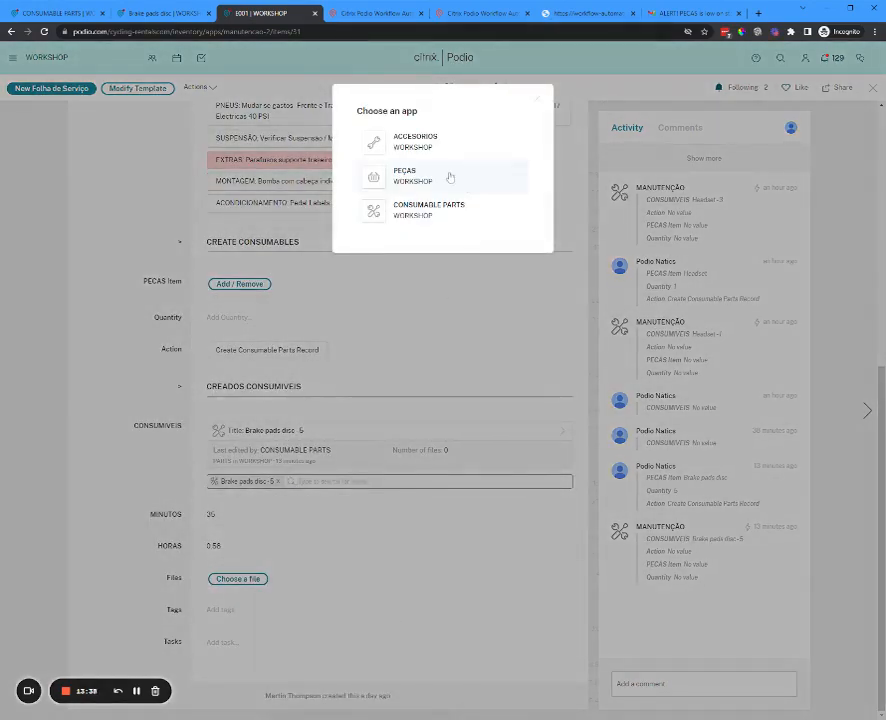
pyautogui.click(450, 214)
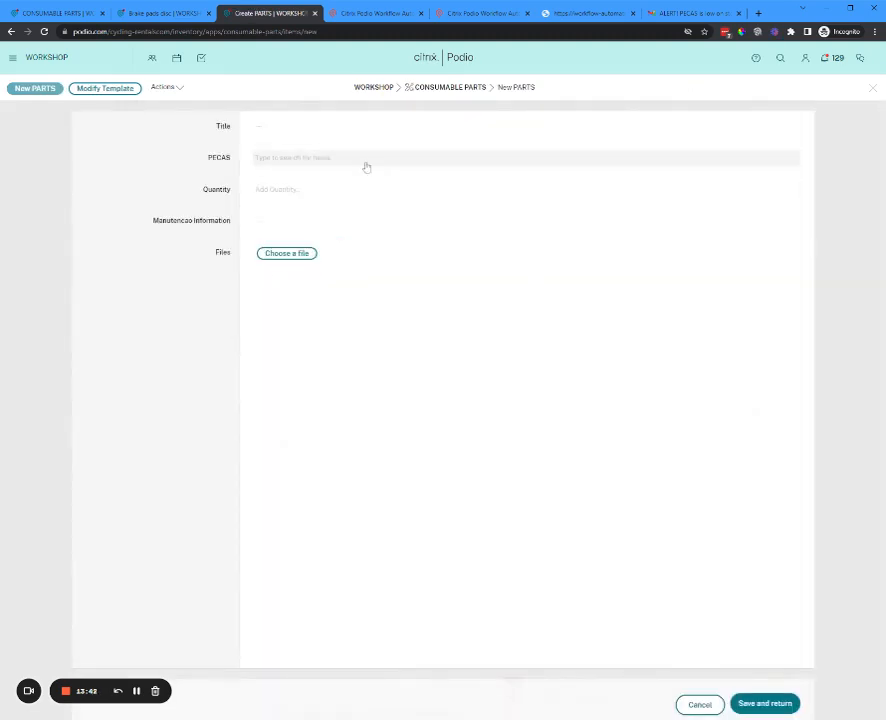
# Link the new consumable part to the PECAS item Brake pads disc and set its Quantity to 2.
pyautogui.click(344, 160)
pyautogui.write('Brak')
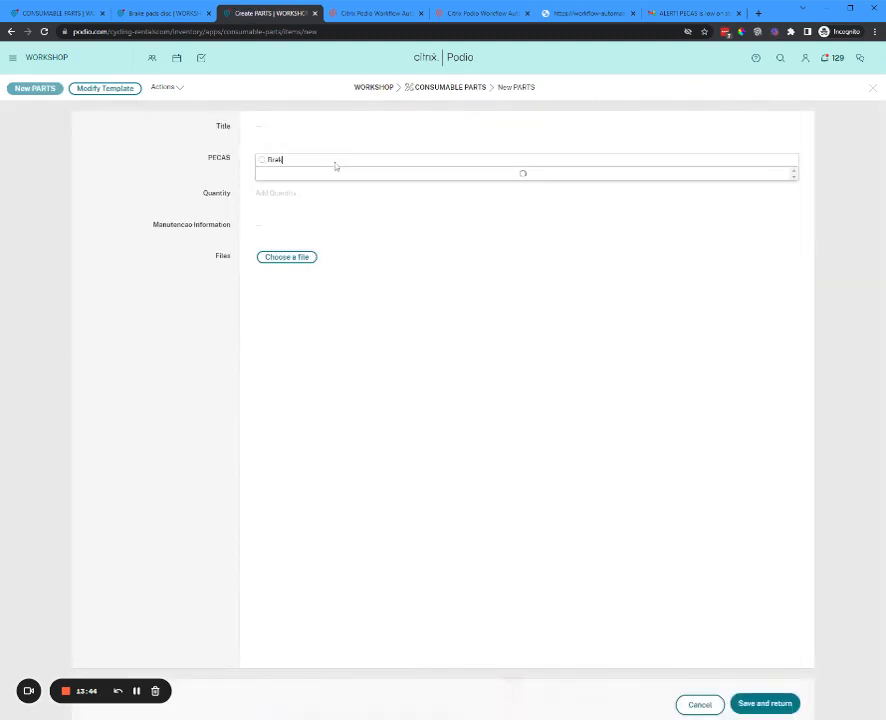
pyautogui.write('e')
pyautogui.click(272, 192)
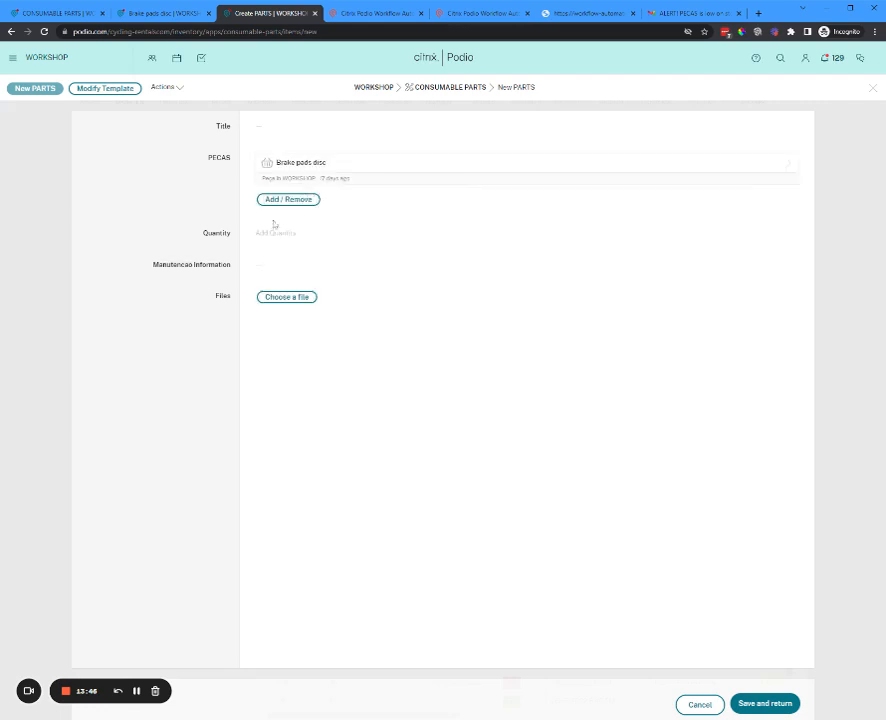
pyautogui.click(263, 238)
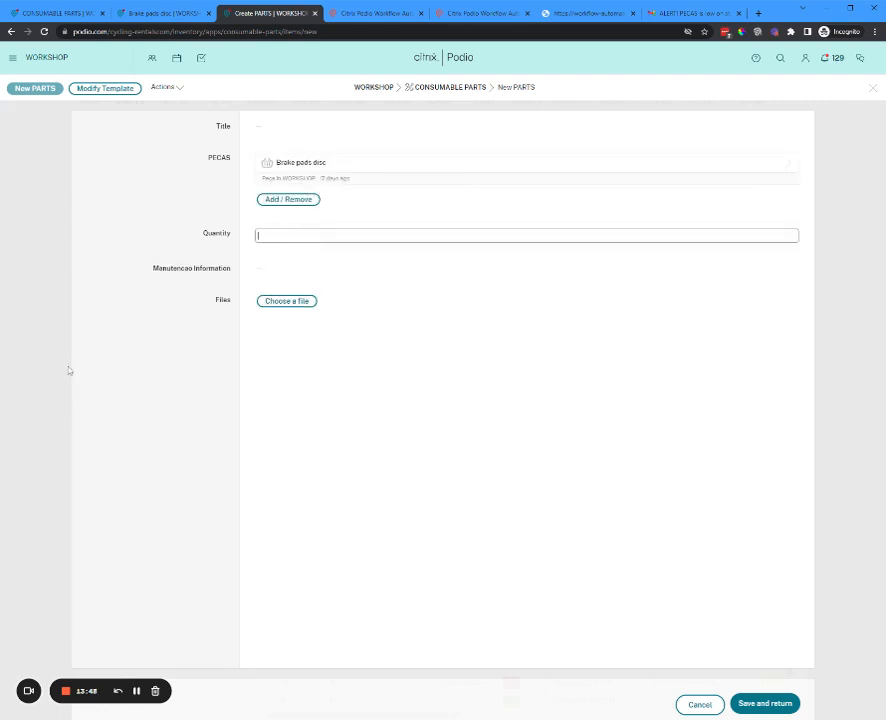
pyautogui.write('2')
pyautogui.click(100, 278)
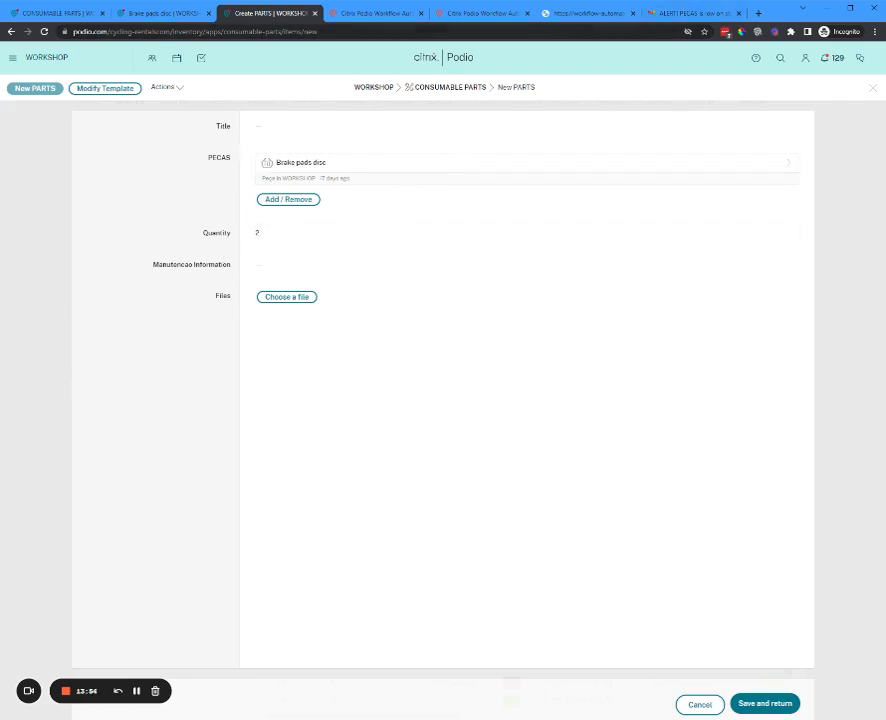
# Save the Brake pads disc consumable, return to service sheet E001 and check its CONSUMIVEIS entries.
pyautogui.click(588, 13)
pyautogui.click(465, 14)
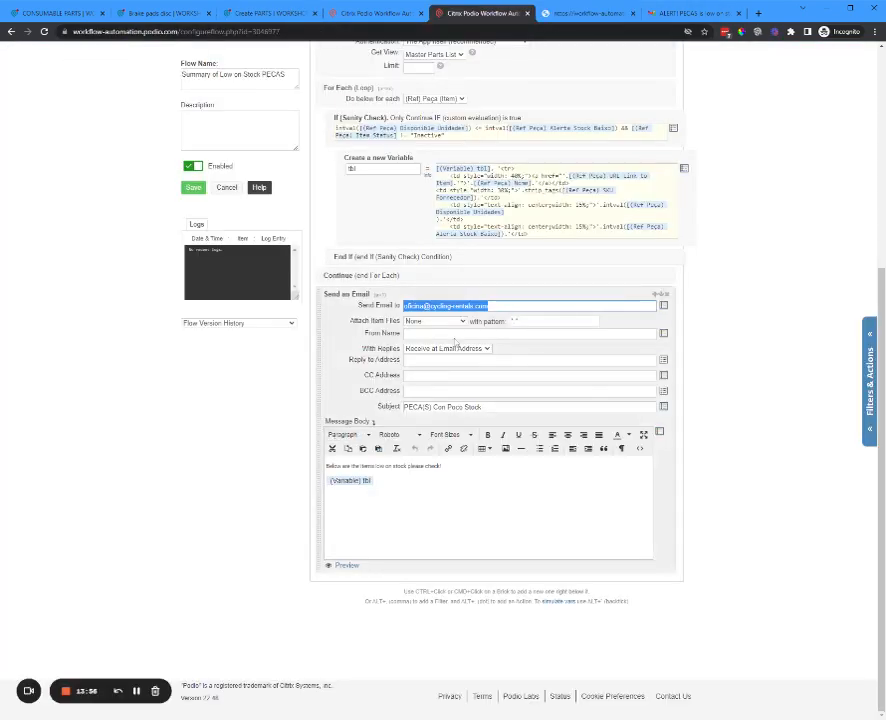
pyautogui.click(240, 14)
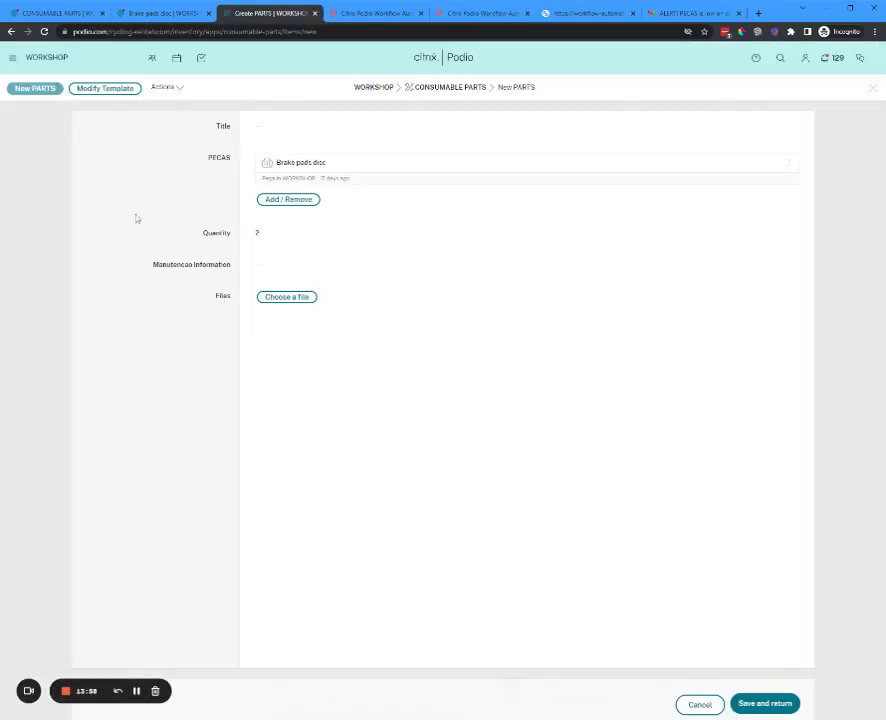
pyautogui.click(765, 703)
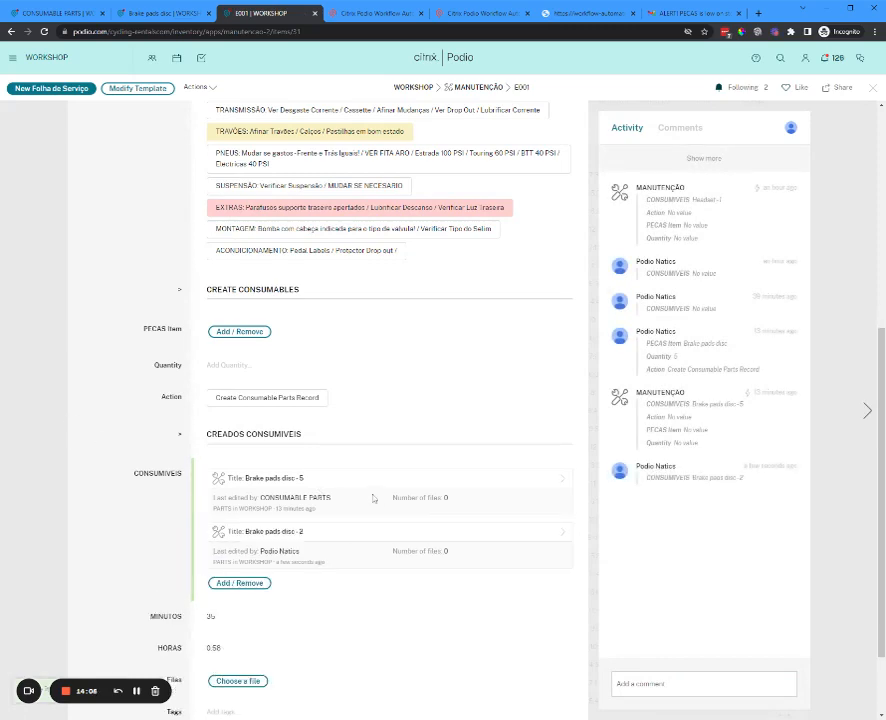
pyautogui.scroll(-2, 372, 498)
pyautogui.scroll(3, 440, 501)
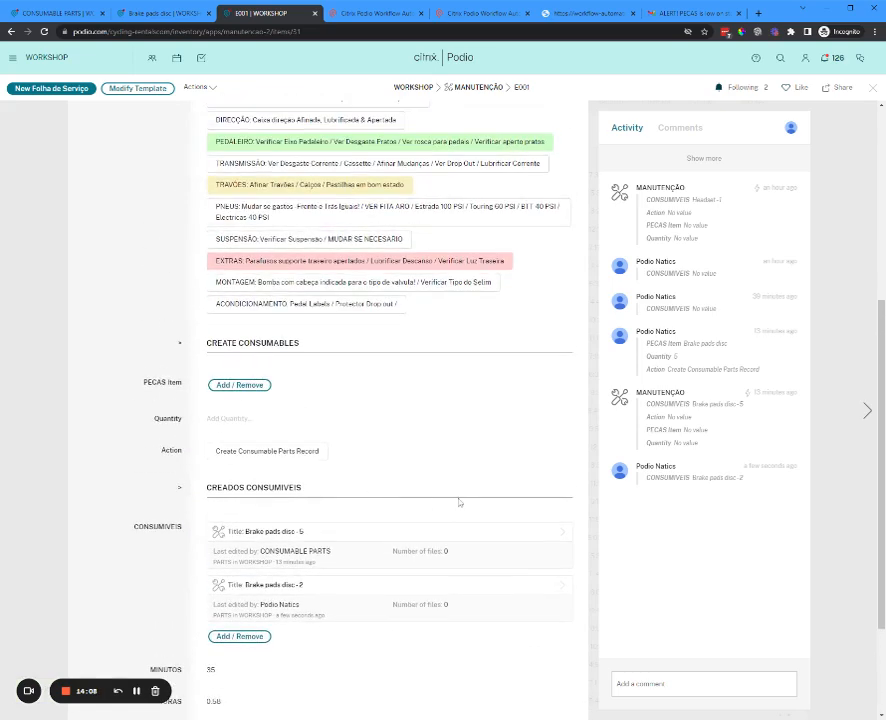
pyautogui.scroll(-2, 464, 494)
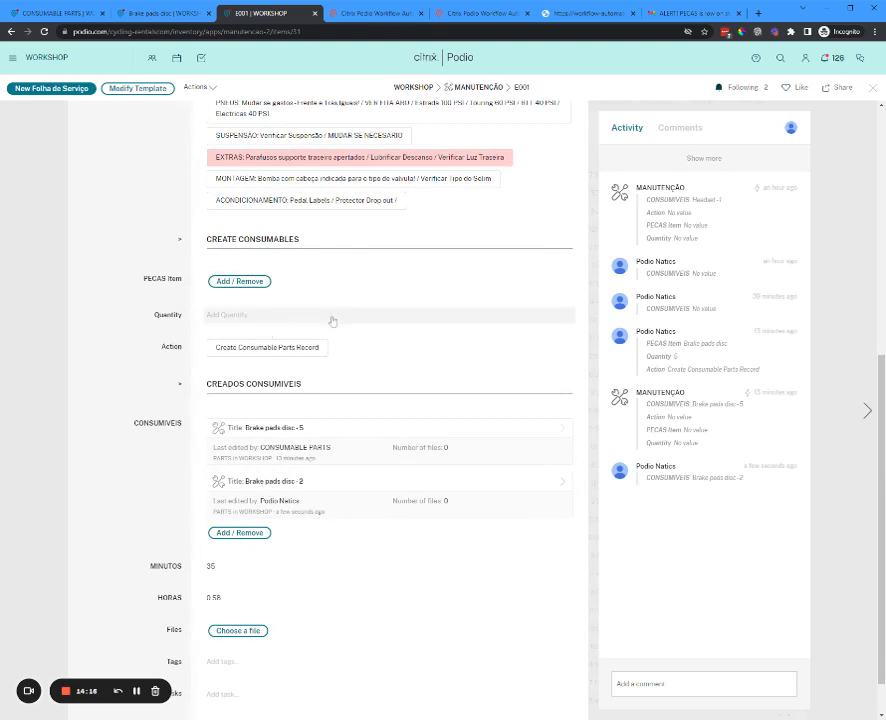
# Examine the apps offered for creating a new item from the CONSUMIVEIS field, without choosing one.
pyautogui.click(240, 533)
pyautogui.scroll(-5, 330, 588)
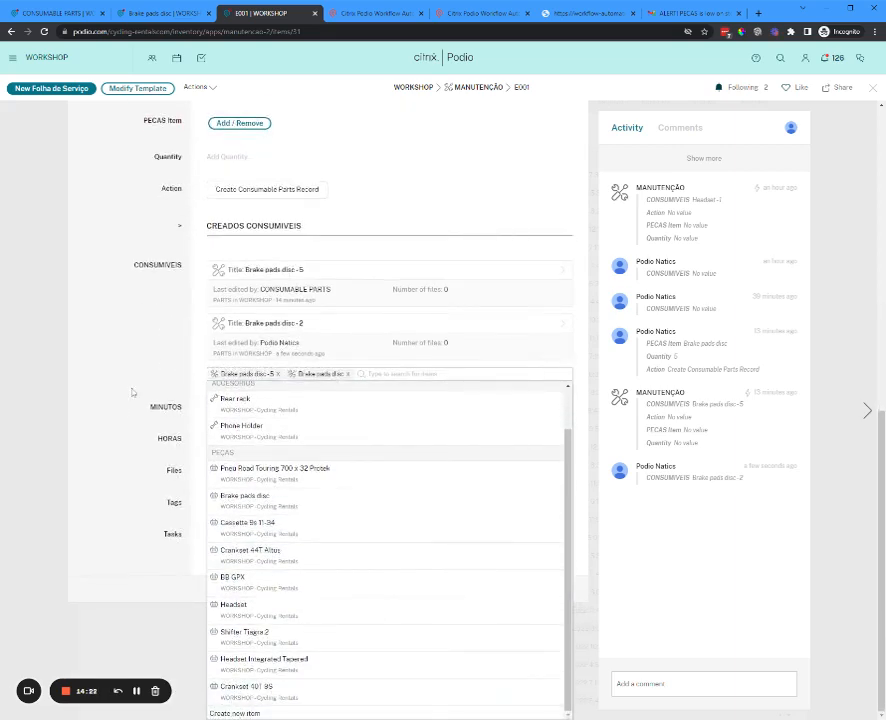
pyautogui.click(234, 713)
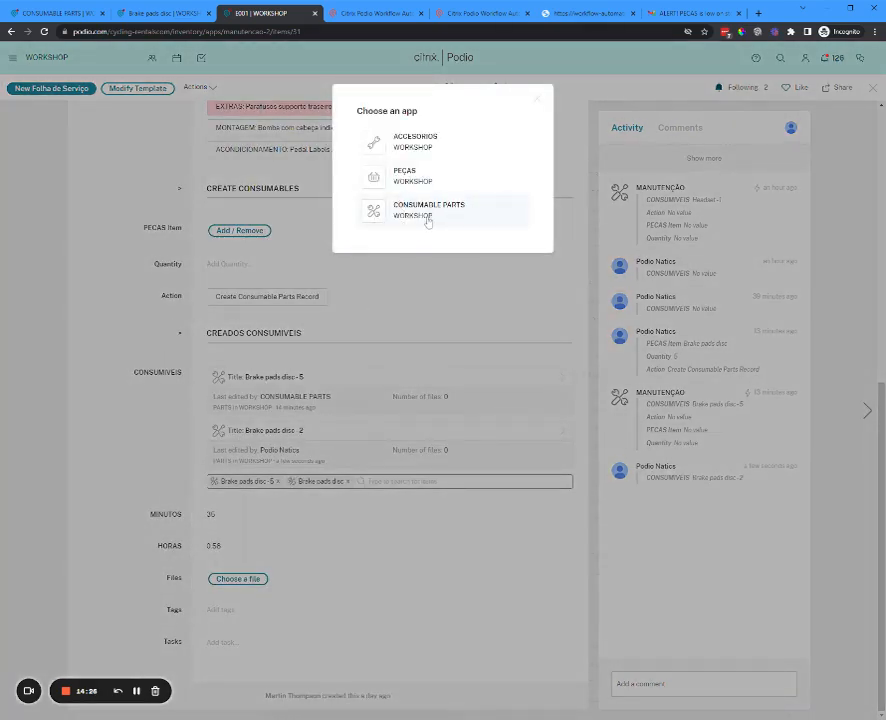
pyautogui.click(134, 309)
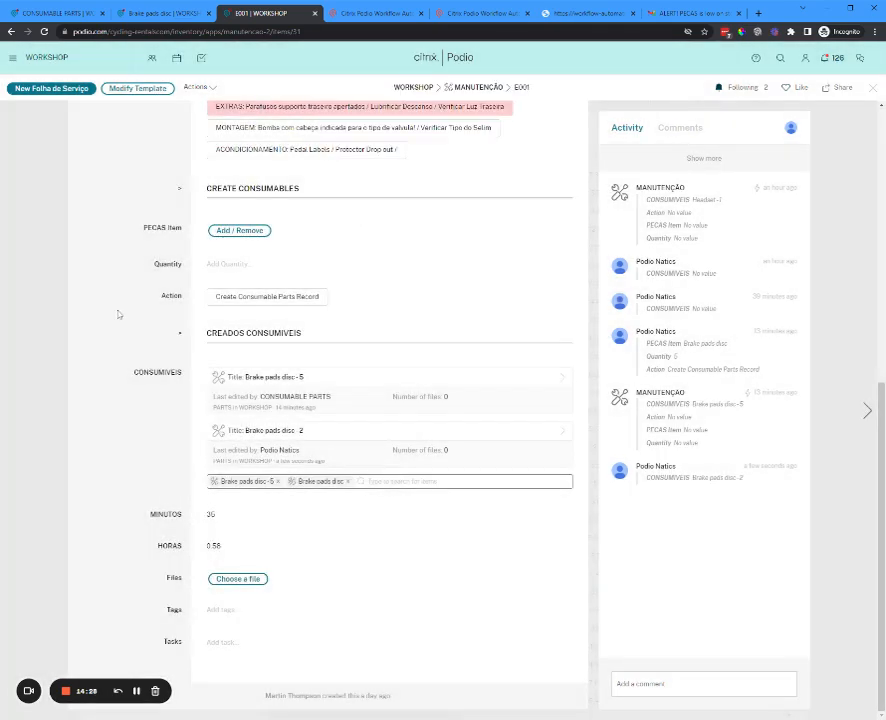
pyautogui.scroll(1, 95, 332)
pyautogui.click(102, 386)
# In CREATE CONSUMABLES, set PECAS Item to Headset and Quantity to 1, and choose the action Create Consumable Parts Record.
pyautogui.scroll(1, 102, 386)
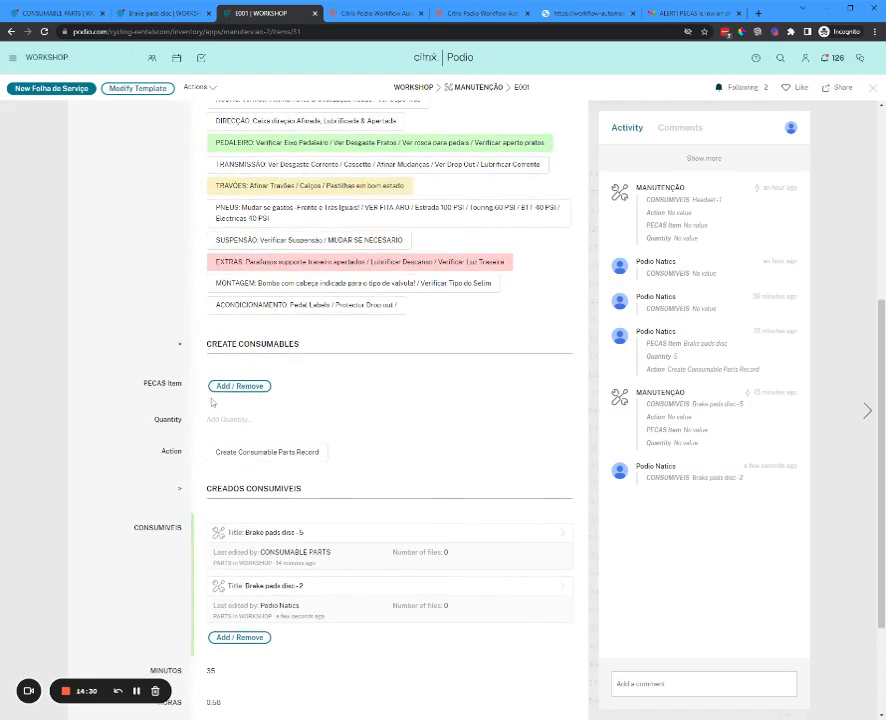
pyautogui.click(241, 391)
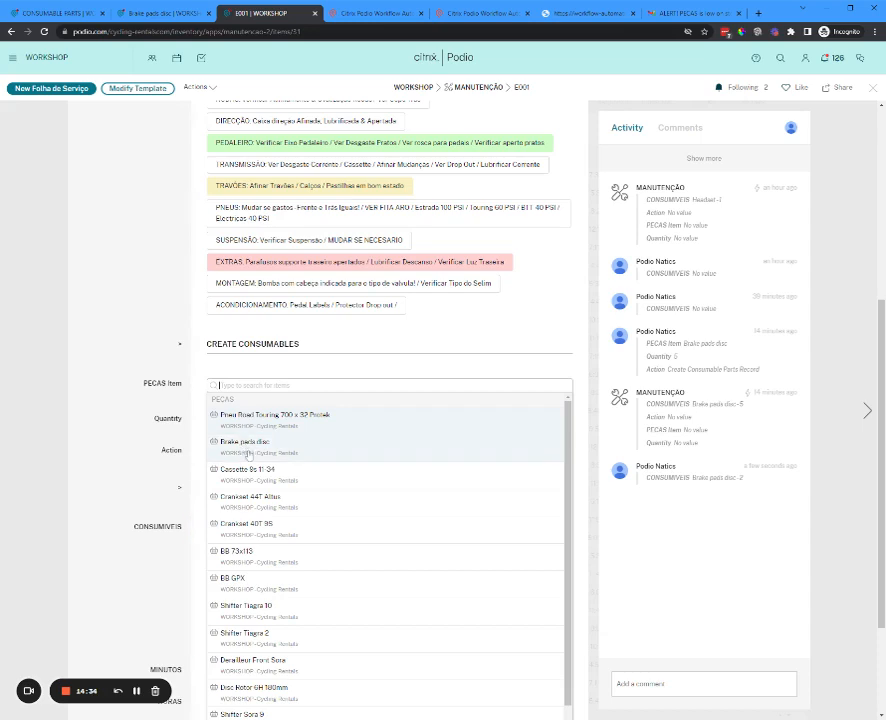
pyautogui.write('hd')
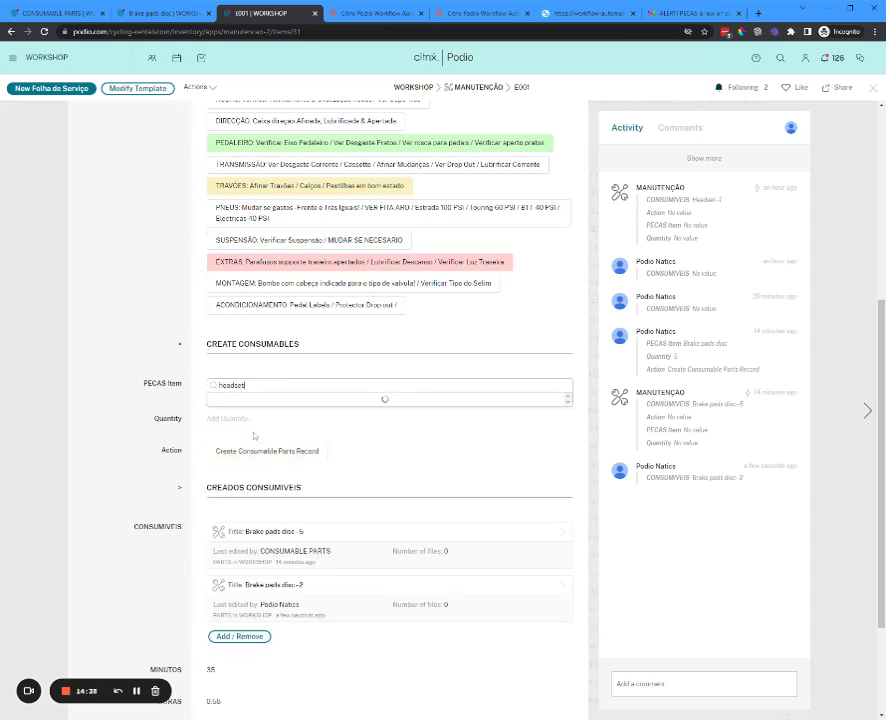
pyautogui.click(258, 422)
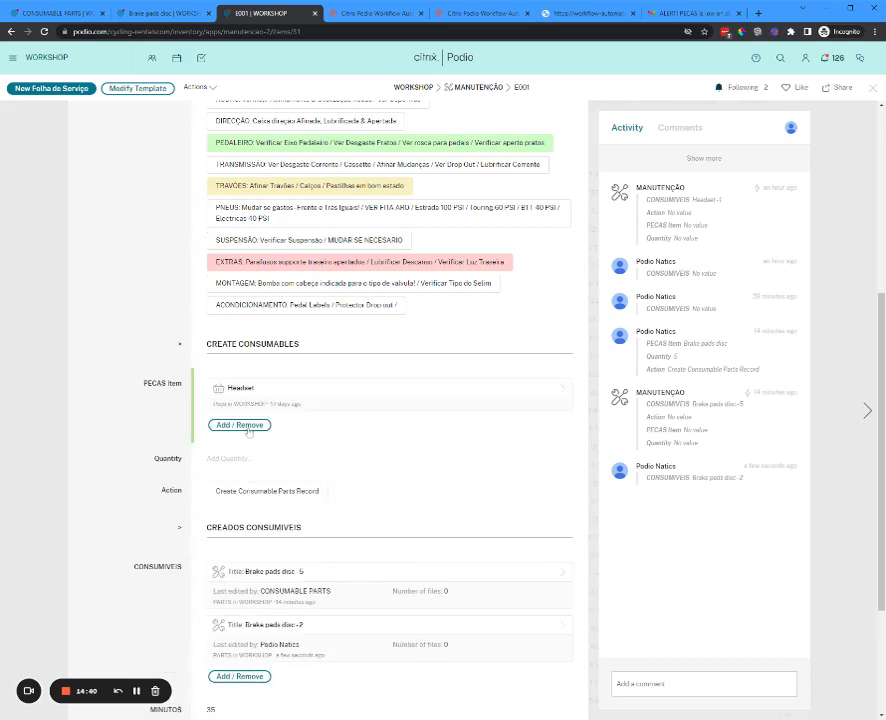
pyautogui.click(232, 460)
pyautogui.write('1')
pyautogui.click(282, 498)
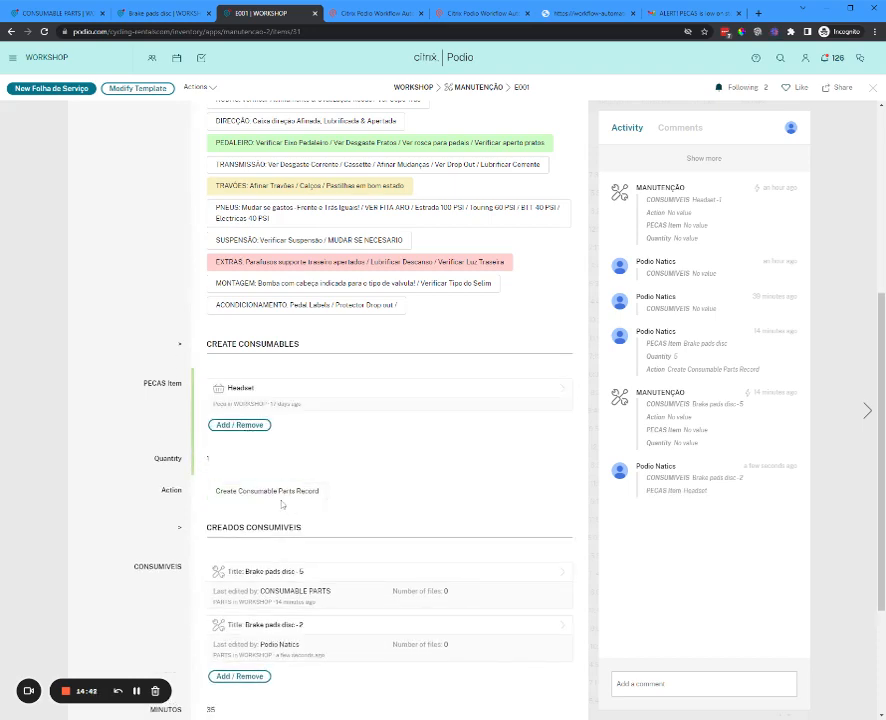
# Examine the CREATE CONSUMABLES fields and the CONSUMIVEIS entries after the action runs on service sheet E001.
pyautogui.scroll(-1, 210, 434)
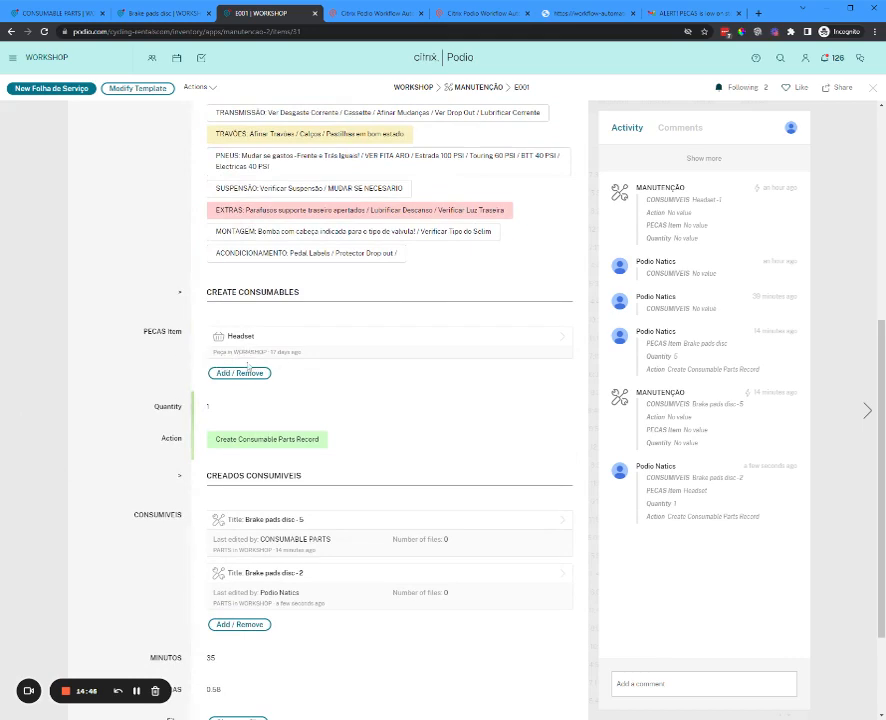
pyautogui.scroll(-1, 240, 450)
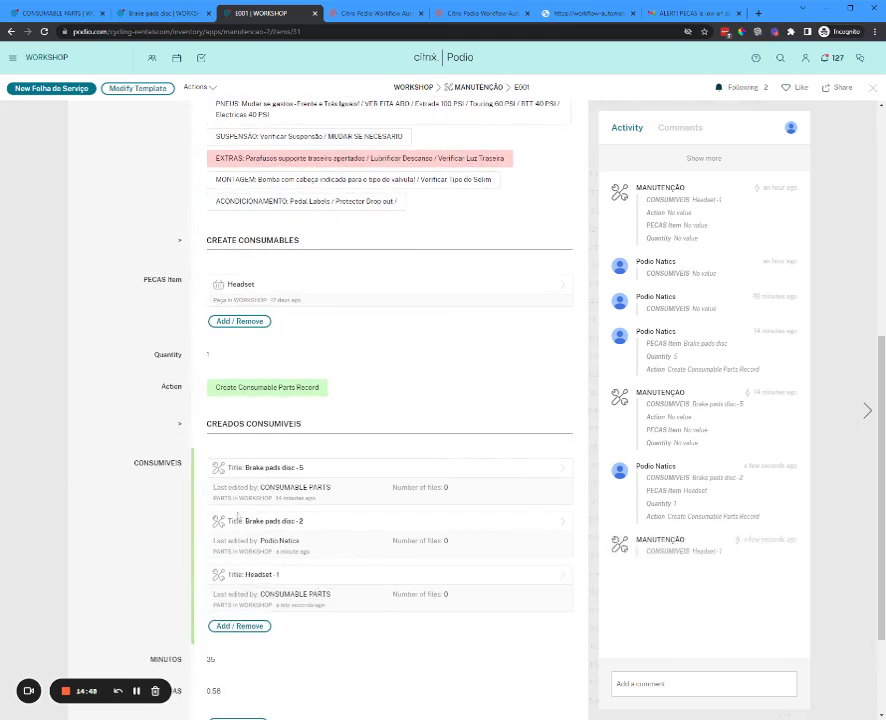
pyautogui.scroll(-2, 237, 516)
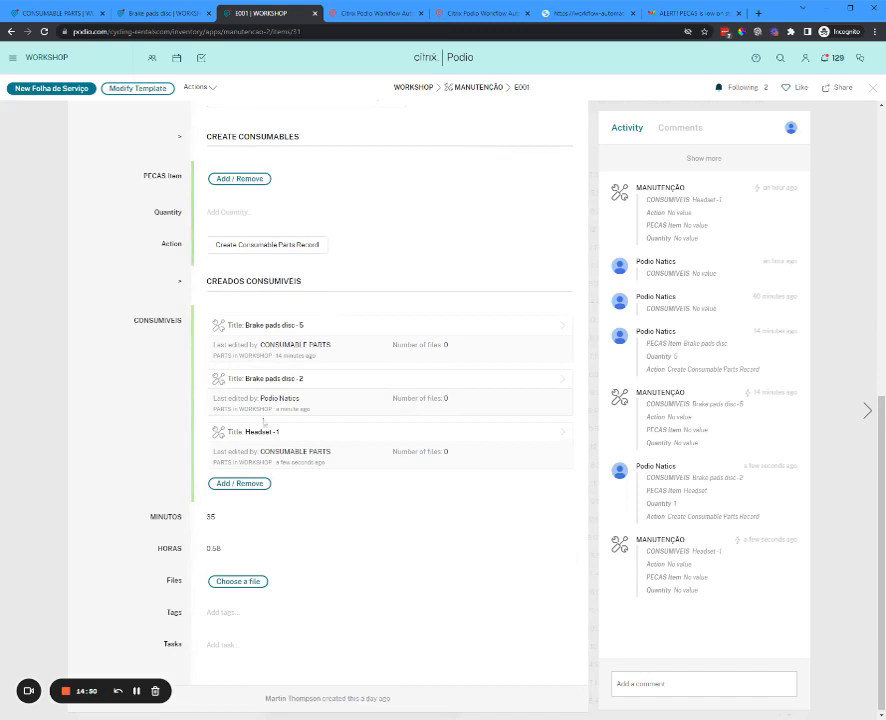
pyautogui.scroll(1, 124, 486)
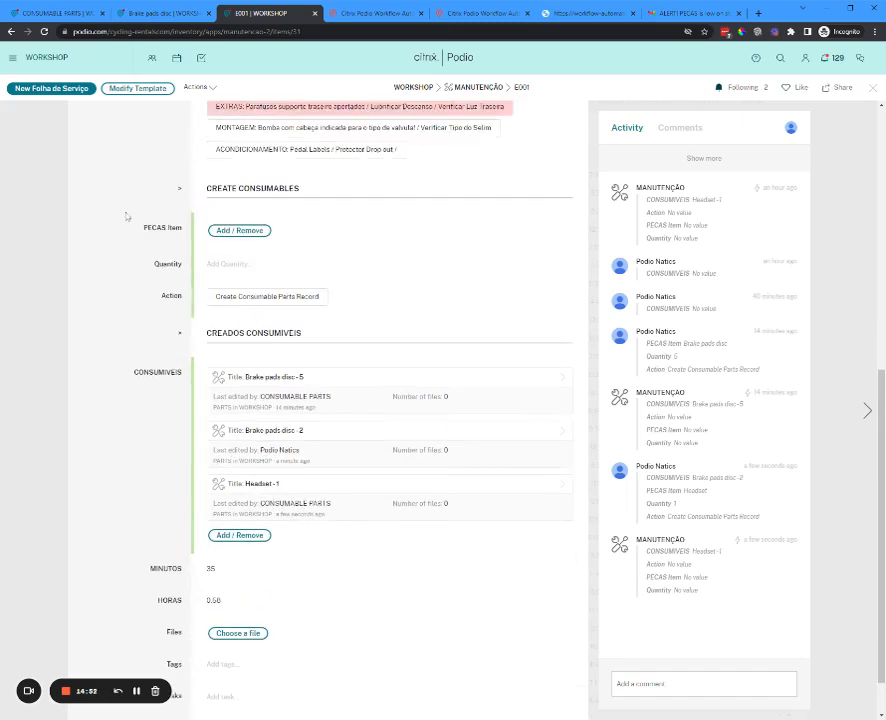
pyautogui.moveTo(198, 219); pyautogui.dragTo(446, 312)
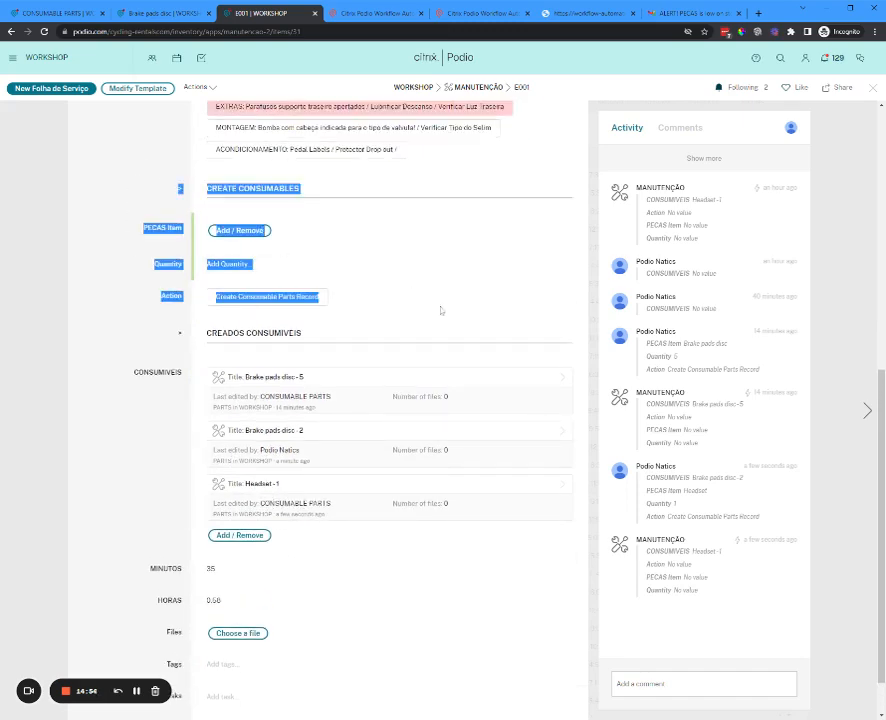
pyautogui.click(141, 277)
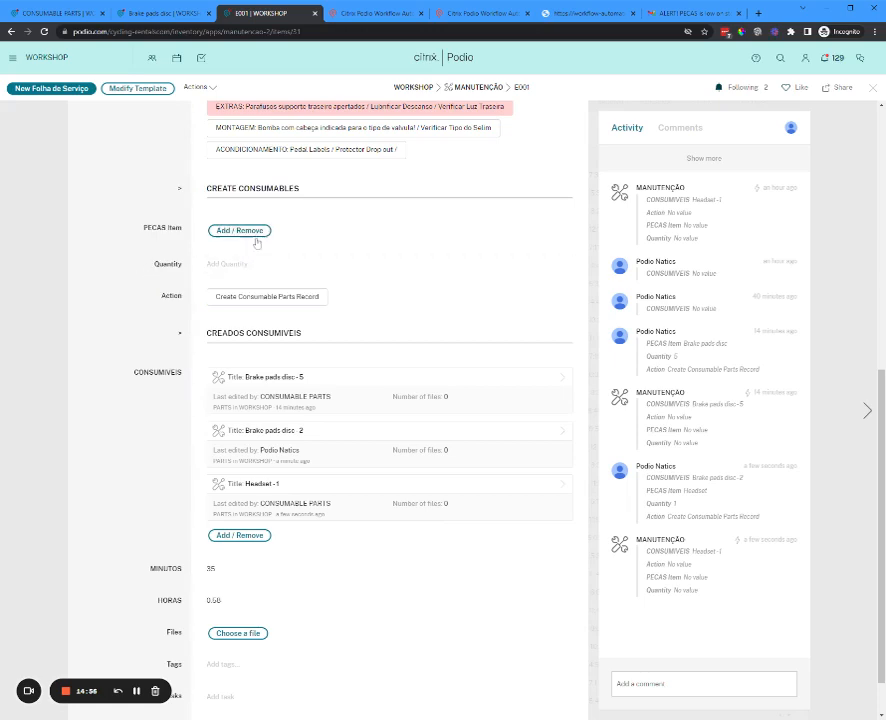
pyautogui.moveTo(98, 379); pyautogui.dragTo(183, 373)
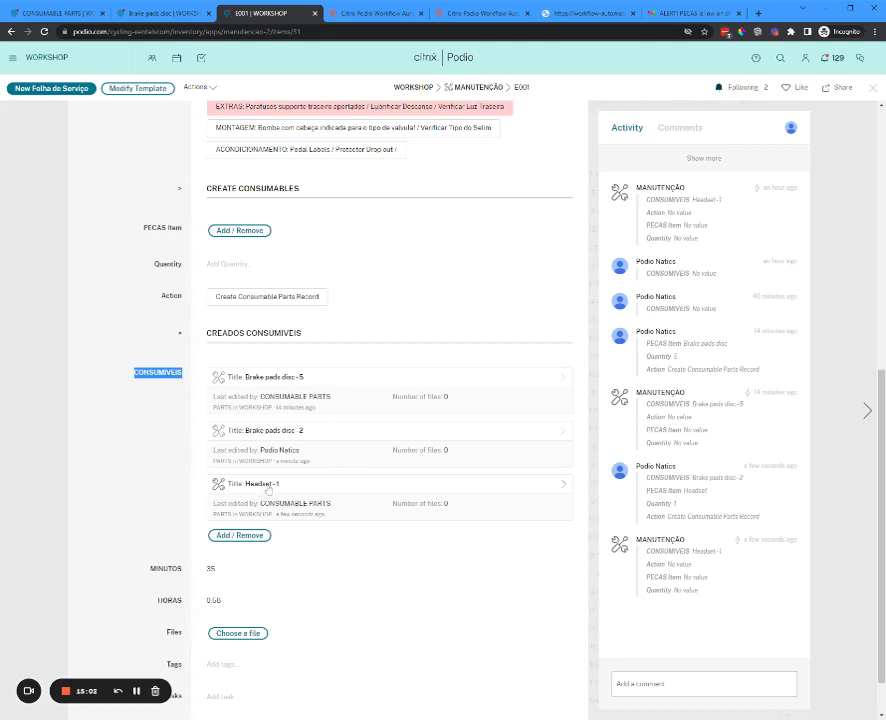
# Open the Headset consumable and its linked PECAS record, and examine the Disponible Unidades and Historial De Compras fields.
pyautogui.click(267, 486)
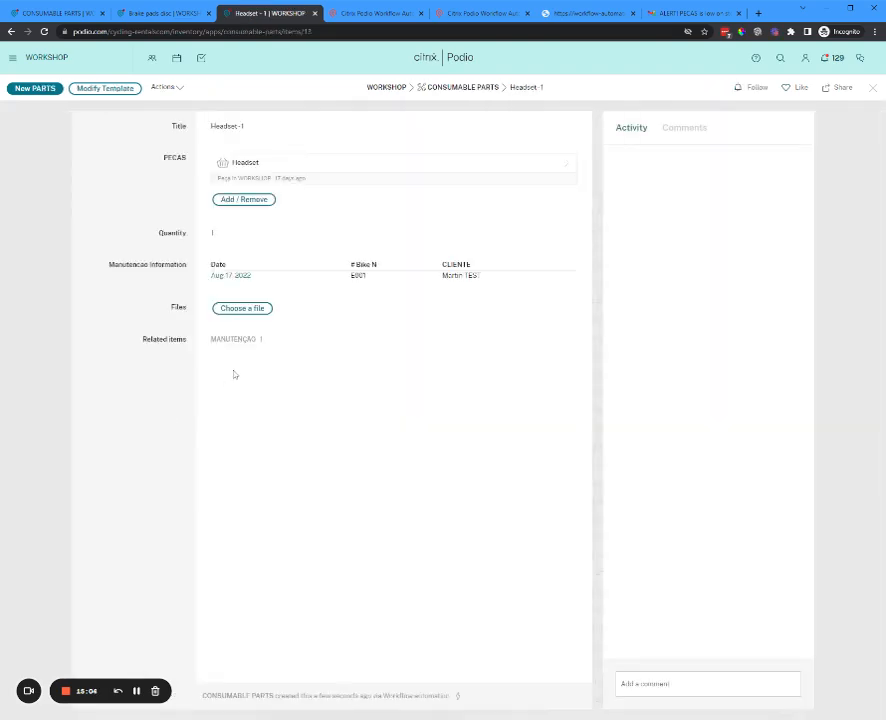
pyautogui.click(232, 162)
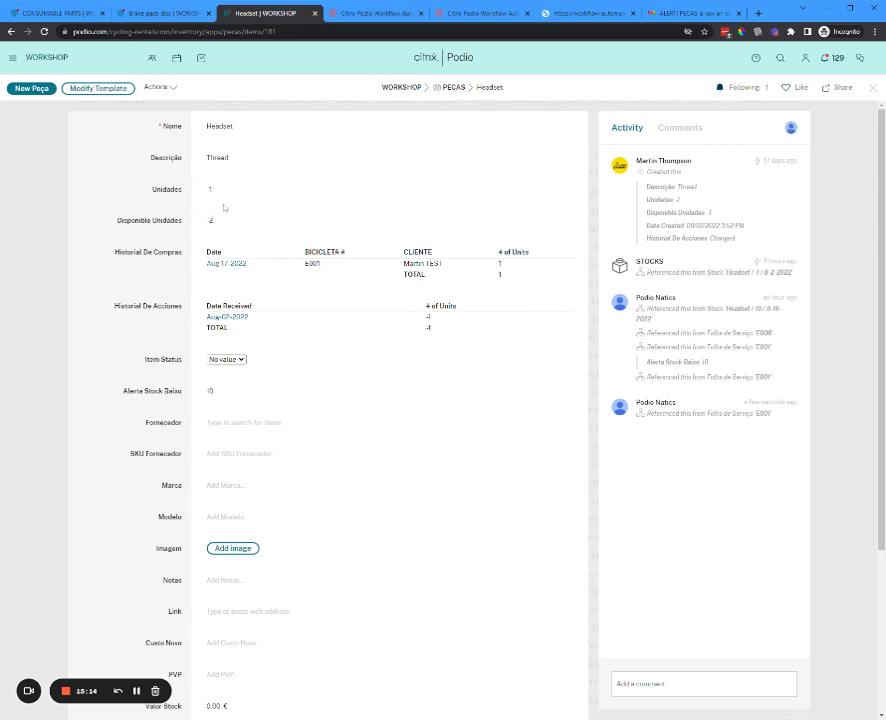
pyautogui.moveTo(113, 228); pyautogui.dragTo(281, 228)
pyautogui.click(118, 206)
pyautogui.moveTo(497, 265); pyautogui.dragTo(504, 266)
pyautogui.click(371, 222)
pyautogui.moveTo(117, 221); pyautogui.dragTo(186, 222)
pyautogui.click(132, 214)
pyautogui.doubleClick(153, 220)
pyautogui.click(134, 233)
pyautogui.doubleClick(212, 222)
pyautogui.click(141, 237)
# Check the unit histories in the Brake pads disc record, and return to the Headset record.
pyautogui.click(130, 12)
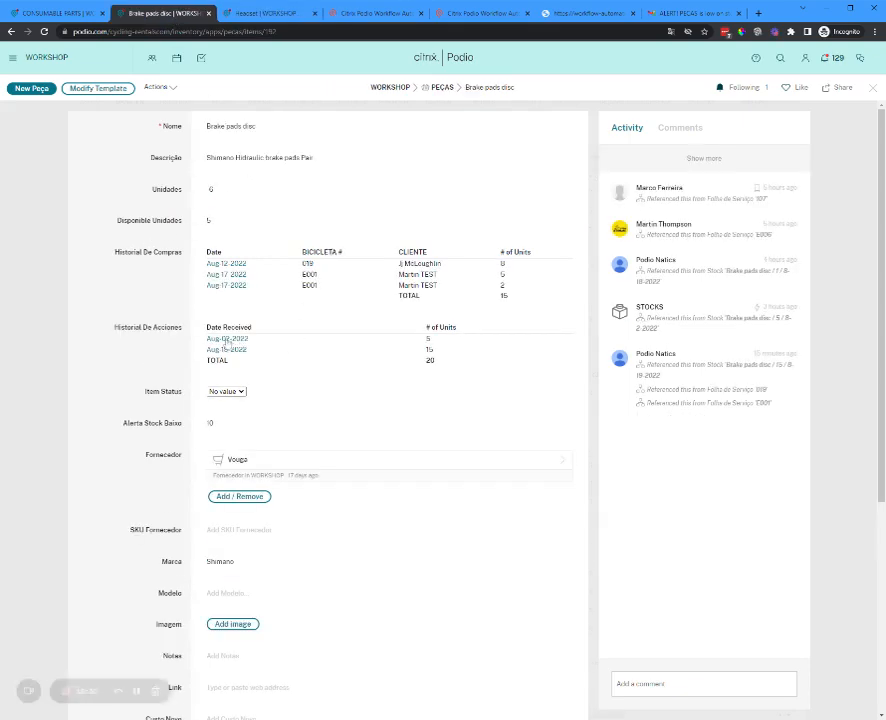
pyautogui.click(60, 12)
pyautogui.click(288, 14)
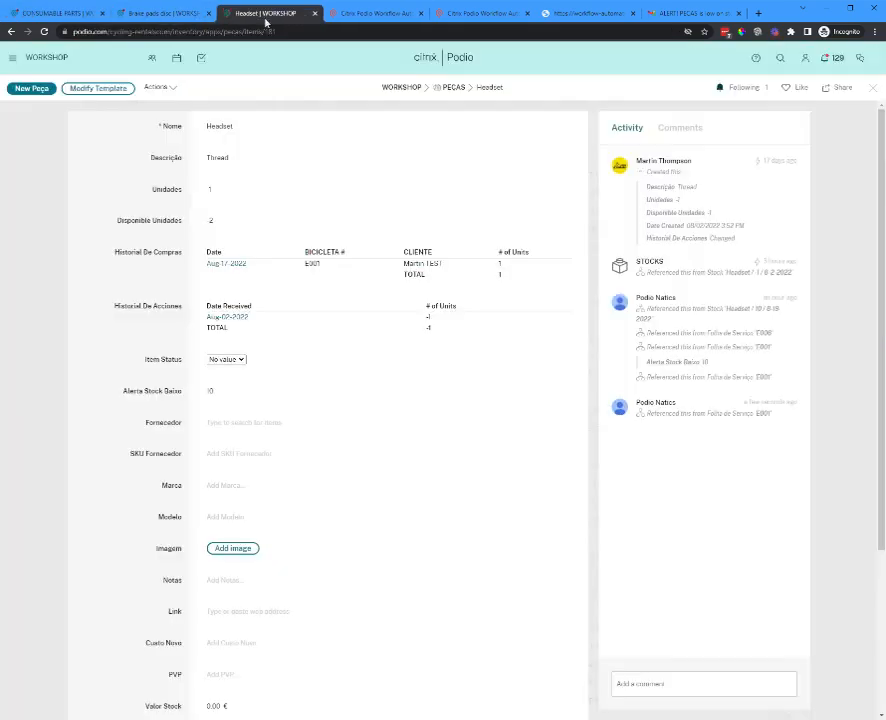